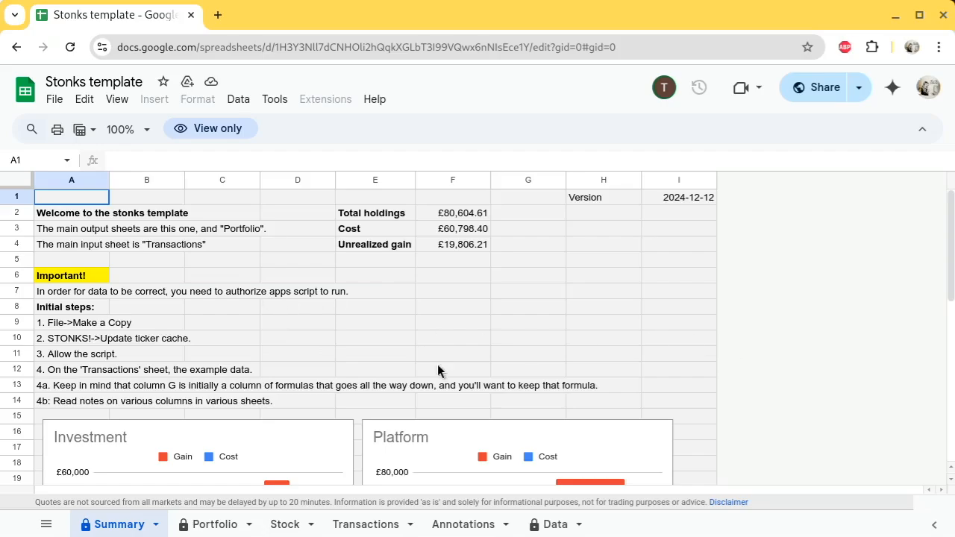
Review the holdings, cost and gain totals and the Investment, Platform, Sector and Risk charts on the Summary sheet
{"action": "scroll", "coordinate": [329, 370], "scroll_direction": "down", "scroll_amount": 2}
{"action": "scroll", "coordinate": [330, 373], "scroll_direction": "down", "scroll_amount": 2}
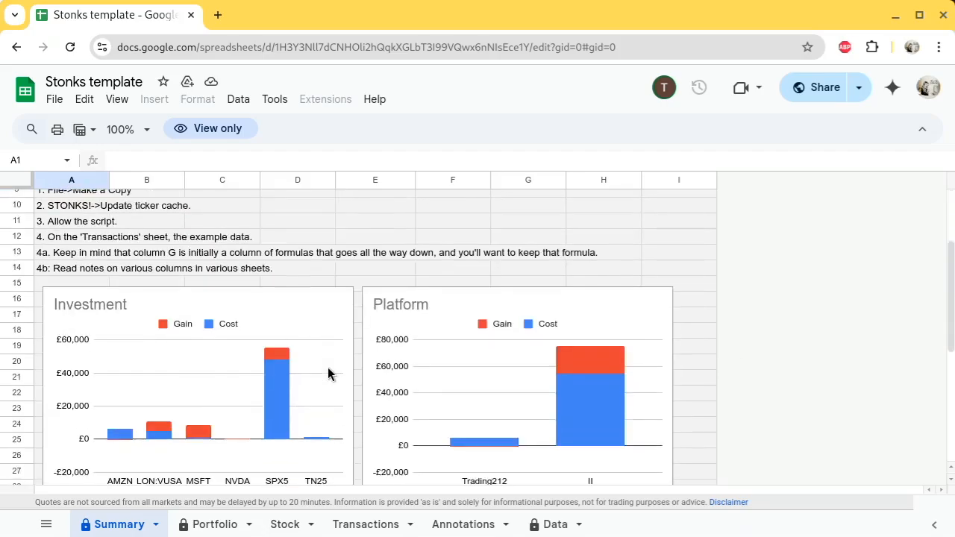
{"action": "scroll", "coordinate": [342, 278], "scroll_direction": "up", "scroll_amount": 4}
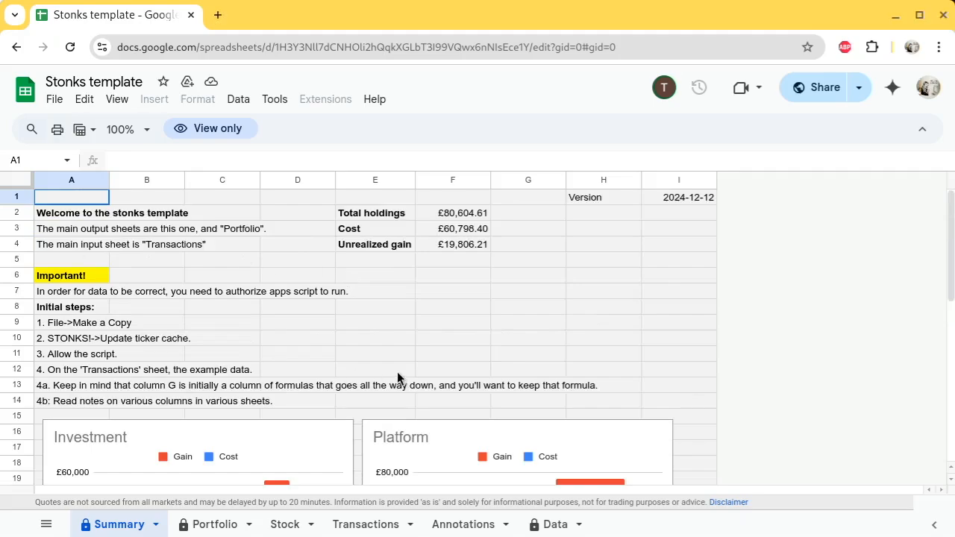
{"action": "left_click_drag", "start_coordinate": [464, 216], "coordinate": [462, 244]}
{"action": "left_click", "coordinate": [423, 291]}
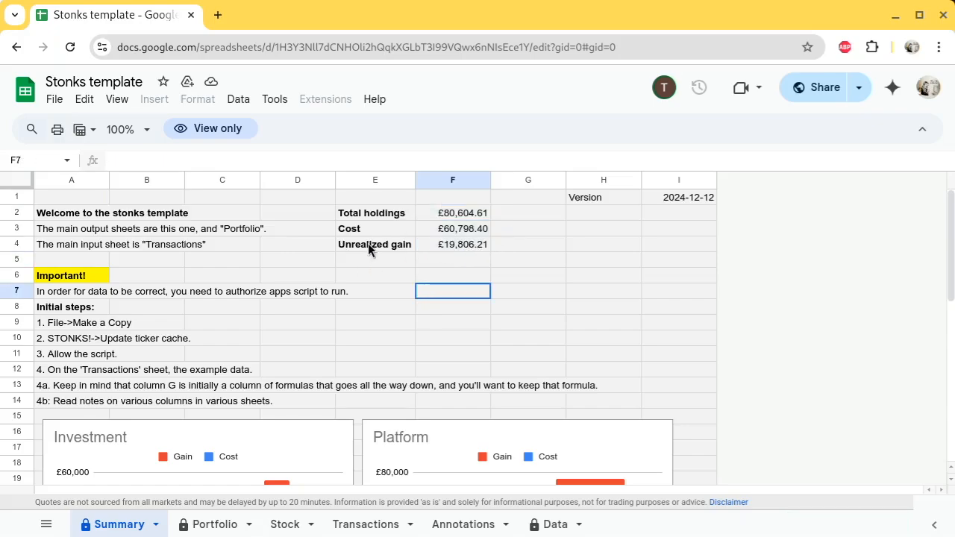
{"action": "scroll", "coordinate": [235, 360], "scroll_direction": "down", "scroll_amount": 5}
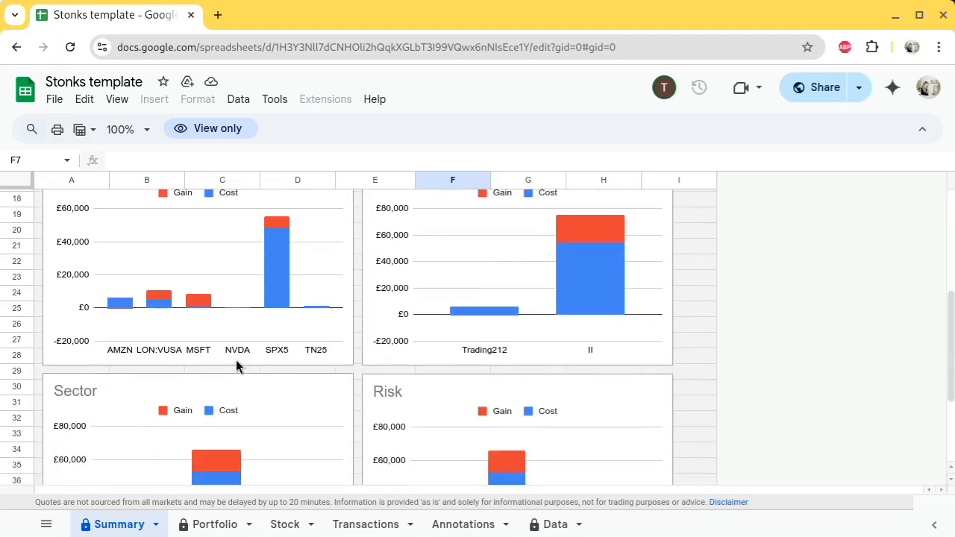
{"action": "scroll", "coordinate": [235, 360], "scroll_direction": "up", "scroll_amount": 3}
{"action": "scroll", "coordinate": [358, 433], "scroll_direction": "down", "scroll_amount": 5}
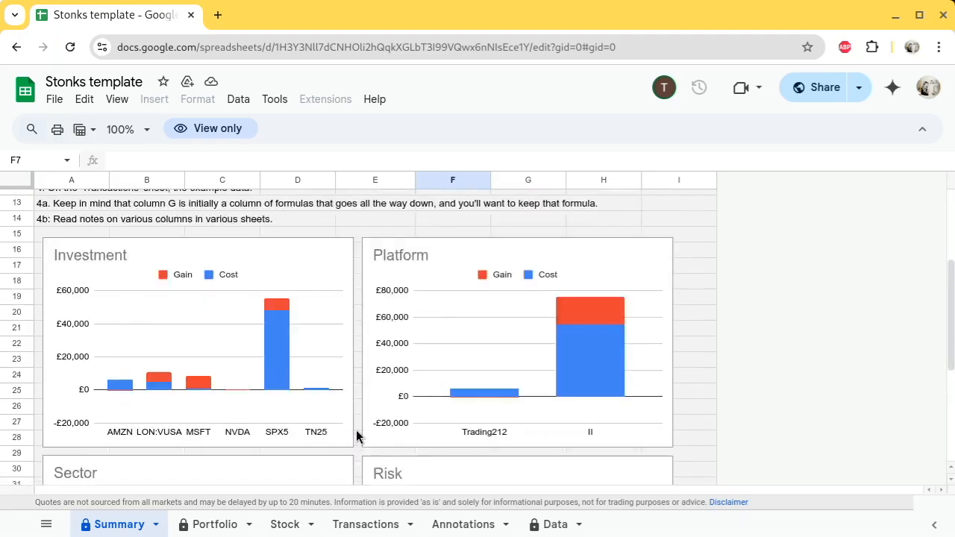
{"action": "left_click_drag", "start_coordinate": [952, 300], "coordinate": [953, 266]}
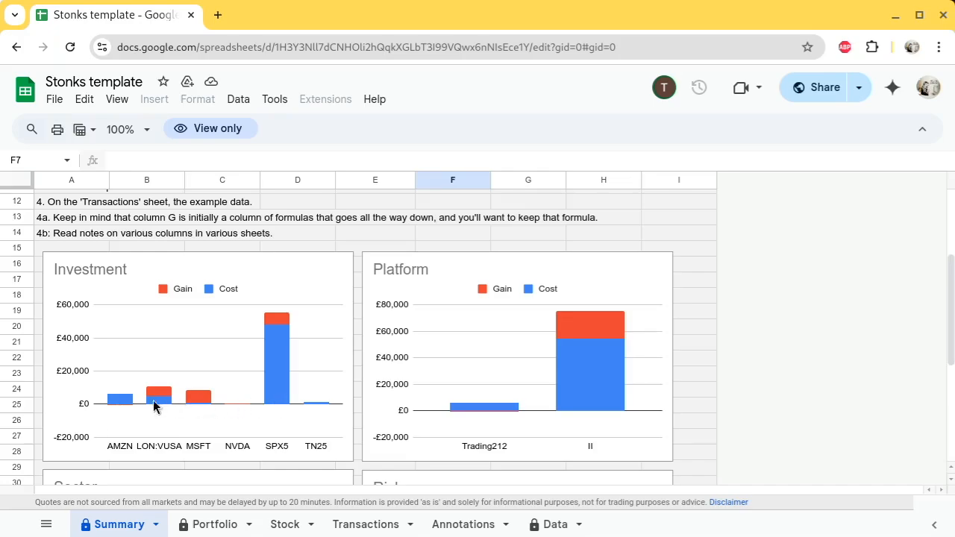
{"action": "left_click_drag", "start_coordinate": [952, 274], "coordinate": [950, 294]}
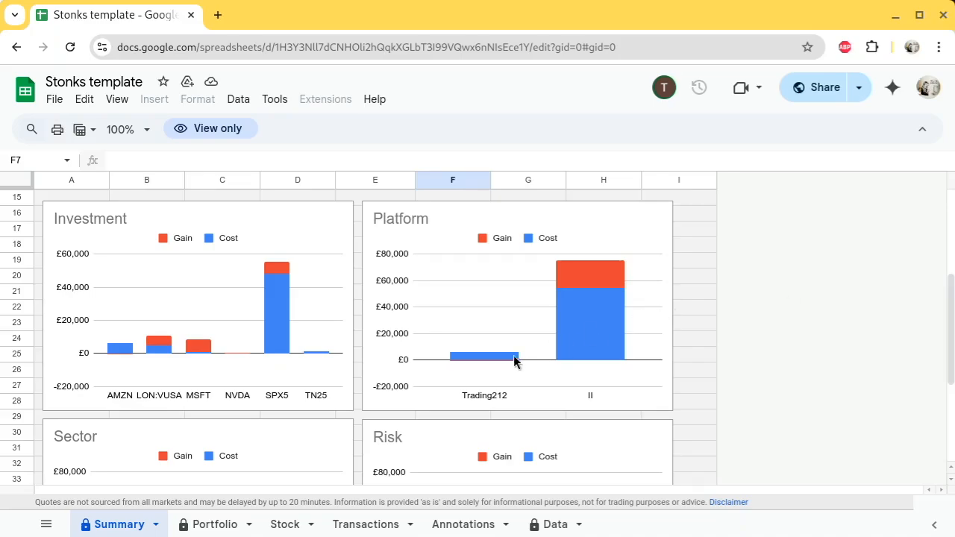
{"action": "left_click_drag", "start_coordinate": [951, 307], "coordinate": [945, 379]}
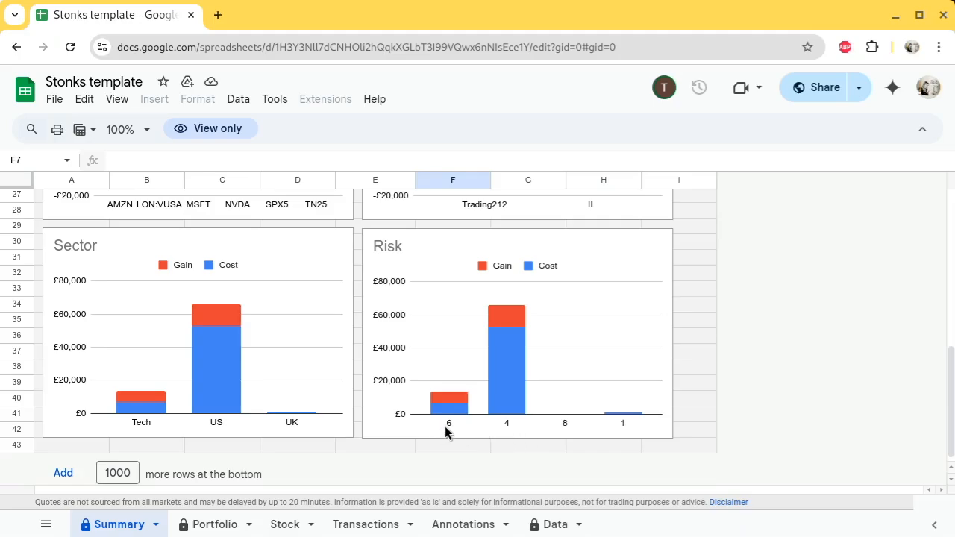
Make a copy of the template spreadsheet in My Drive, named "Copy of Stonks template"
{"action": "left_click", "coordinate": [55, 99]}
{"action": "mouse_move", "coordinate": [84, 99]}
{"action": "mouse_move", "coordinate": [54, 99]}
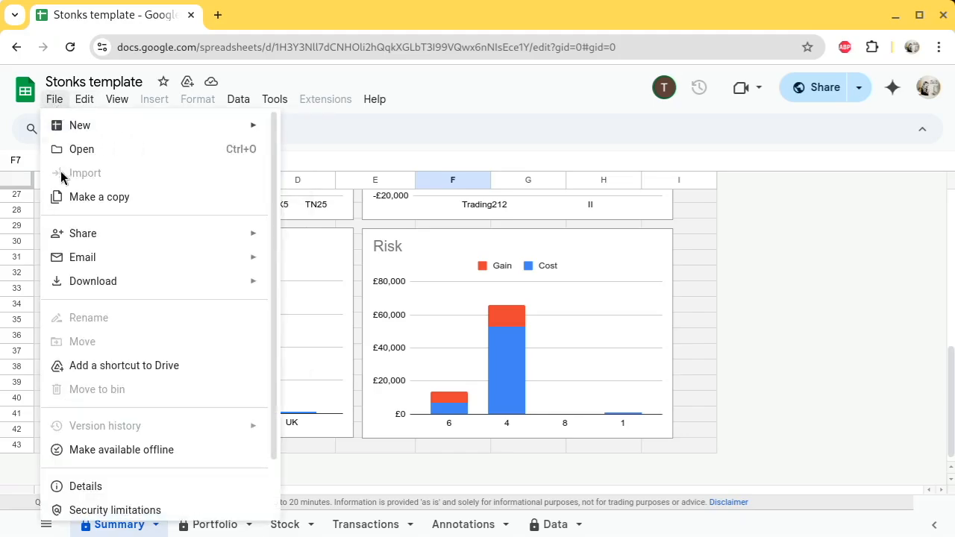
{"action": "left_click", "coordinate": [73, 195]}
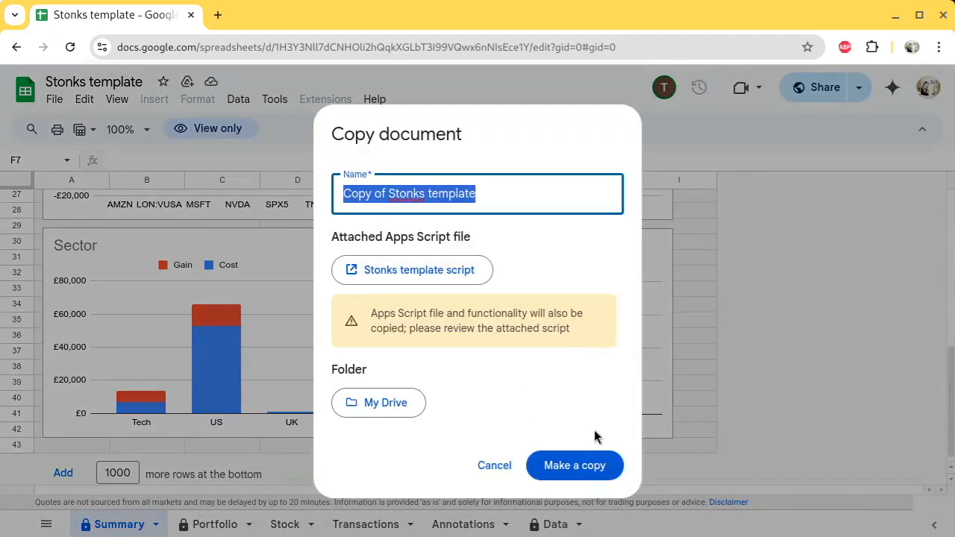
{"action": "left_click", "coordinate": [589, 475]}
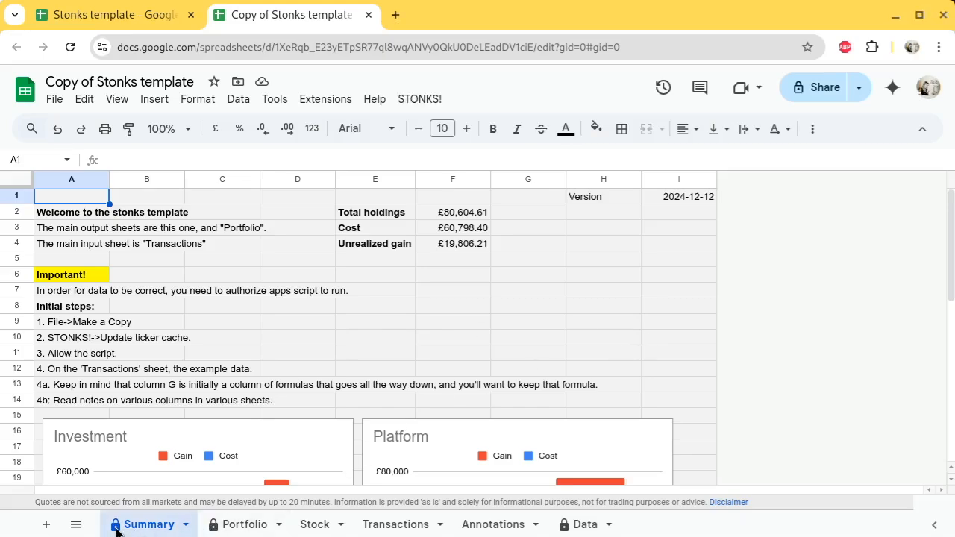
Try to enter "stonks" in cell F9 of the protected Summary sheet, and cancel the edit
{"action": "left_click", "coordinate": [467, 316]}
{"action": "type", "text": "stonks"}
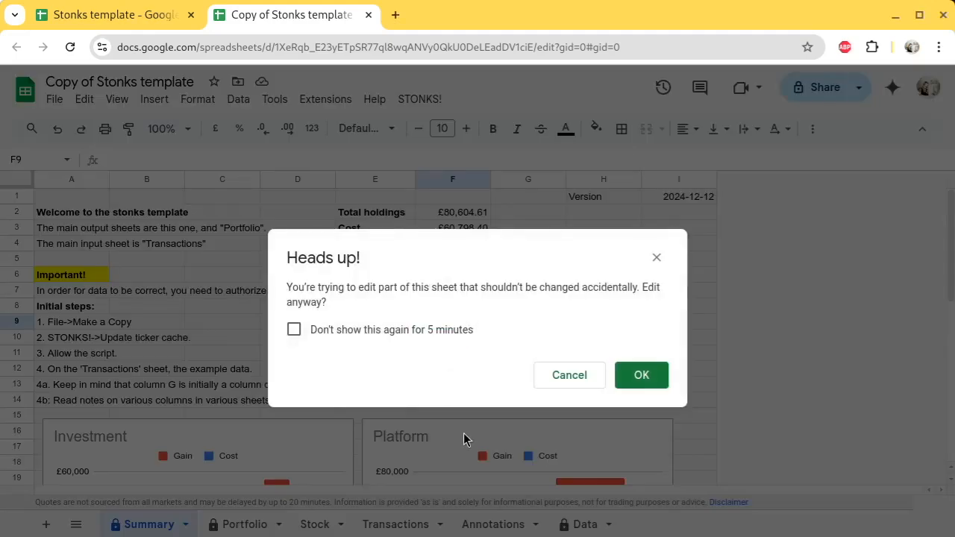
{"action": "left_click", "coordinate": [567, 377]}
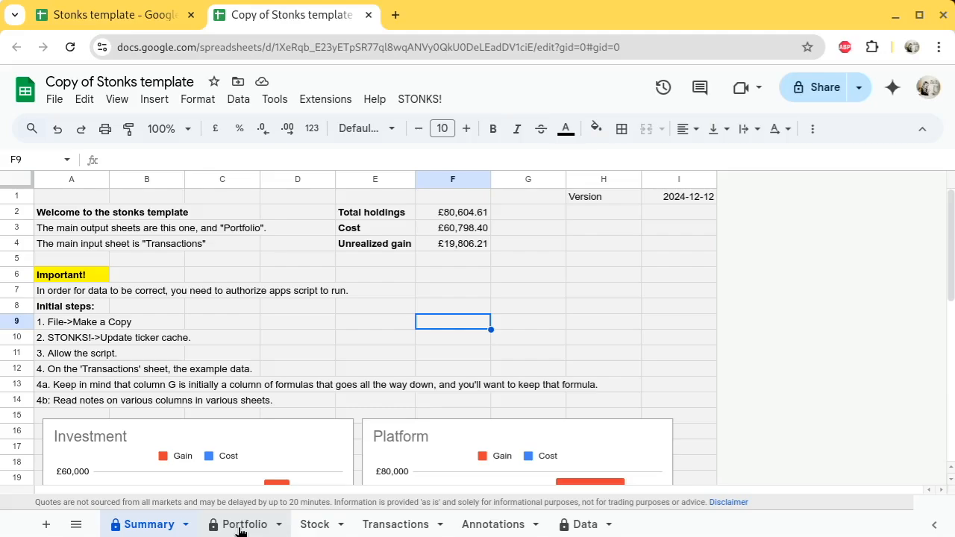
Open the Portfolio sheet and examine the Ticker, Price GBP and Cost£ columns for the current holdings
{"action": "left_click", "coordinate": [237, 526]}
{"action": "left_click_drag", "start_coordinate": [63, 262], "coordinate": [65, 340]}
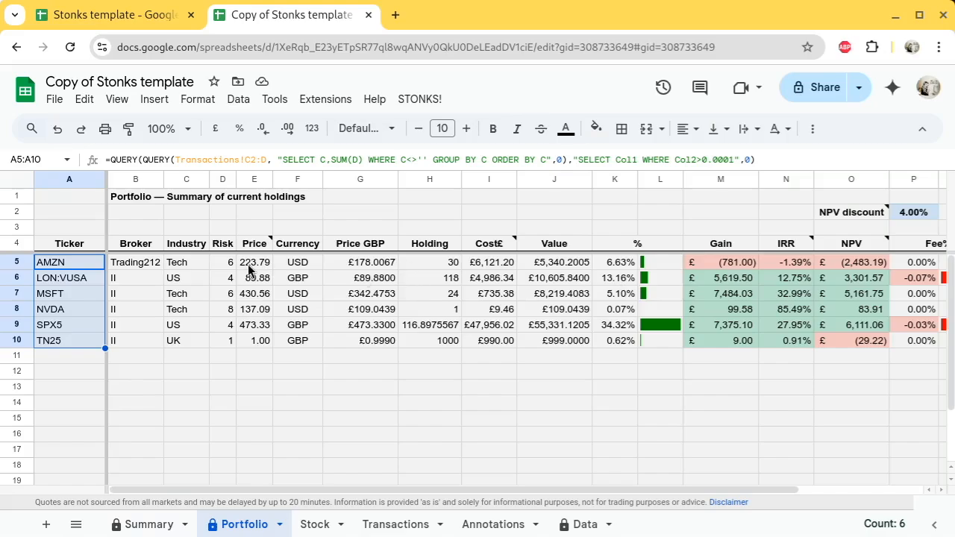
{"action": "left_click_drag", "start_coordinate": [369, 266], "coordinate": [369, 346]}
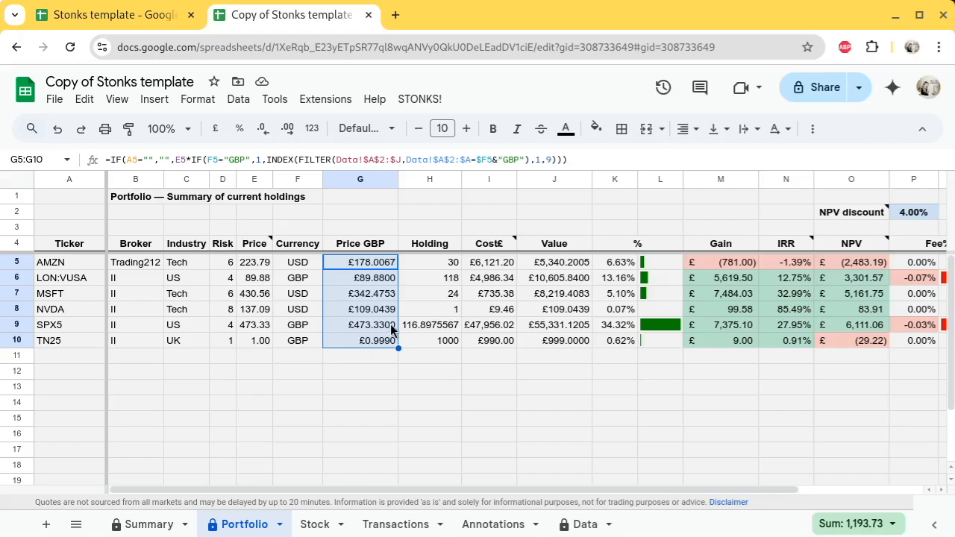
{"action": "left_click_drag", "start_coordinate": [504, 267], "coordinate": [500, 340]}
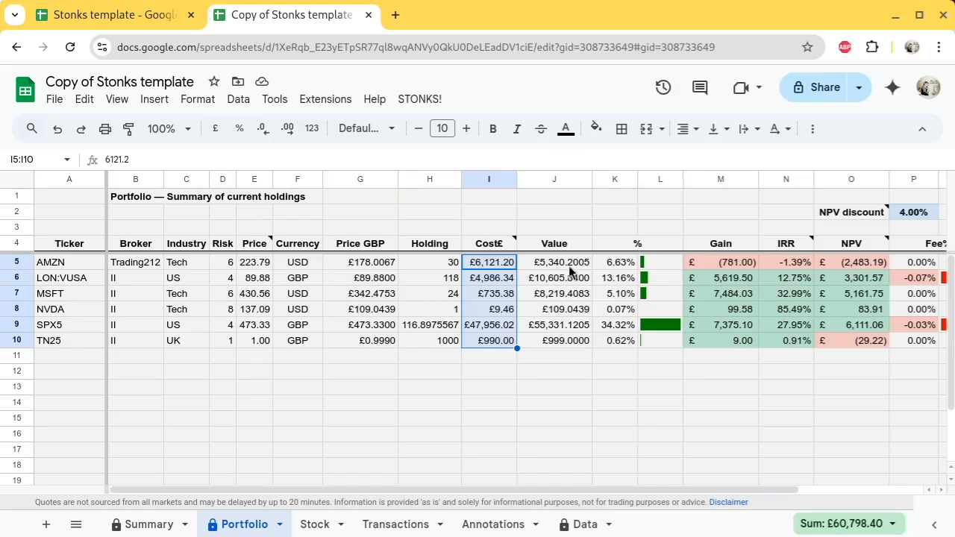
{"action": "mouse_move", "coordinate": [486, 251]}
Examine the Gain and IRR columns of the Portfolio sheet for all holdings, including the IRR formulas
{"action": "left_click", "coordinate": [763, 279]}
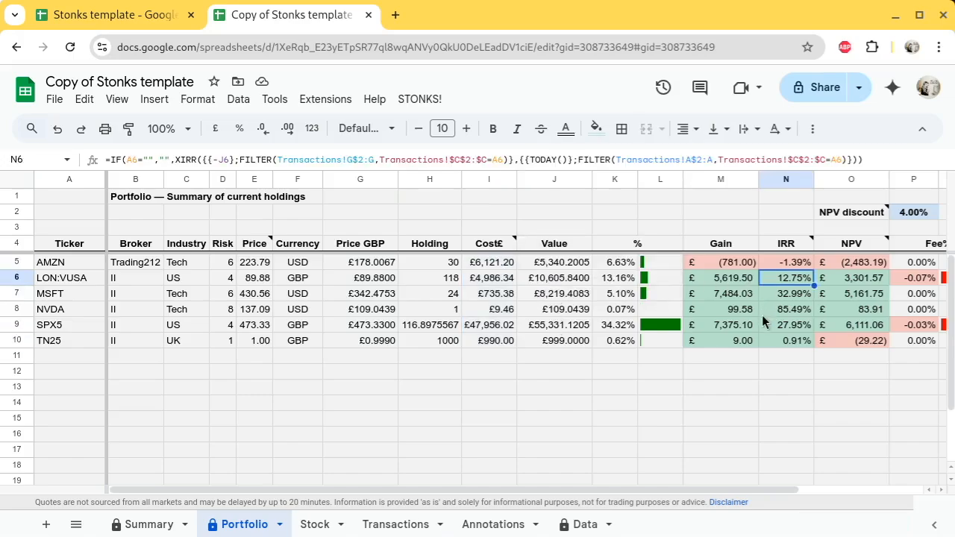
{"action": "scroll", "coordinate": [534, 315], "scroll_direction": "right", "scroll_amount": 3}
{"action": "left_click_drag", "start_coordinate": [577, 263], "coordinate": [568, 339]}
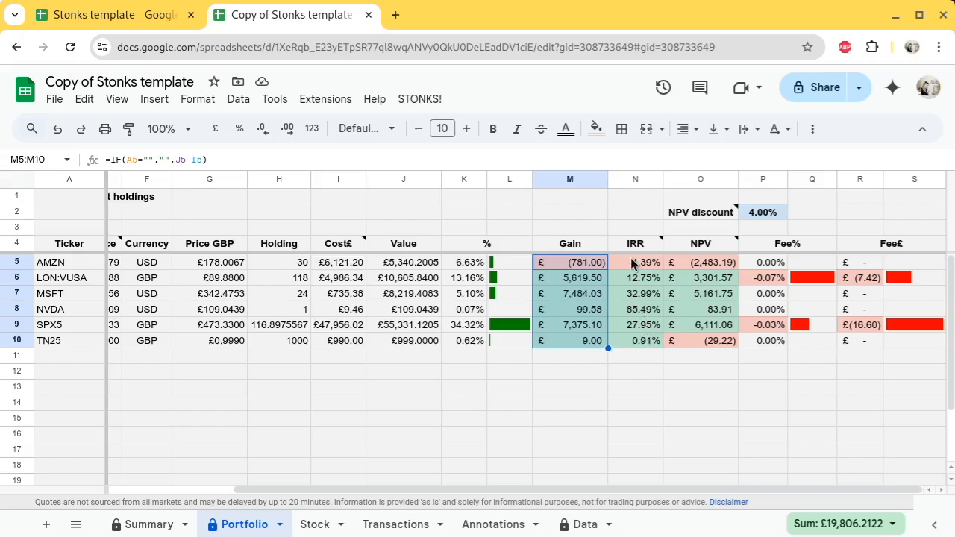
{"action": "left_click_drag", "start_coordinate": [633, 271], "coordinate": [635, 345]}
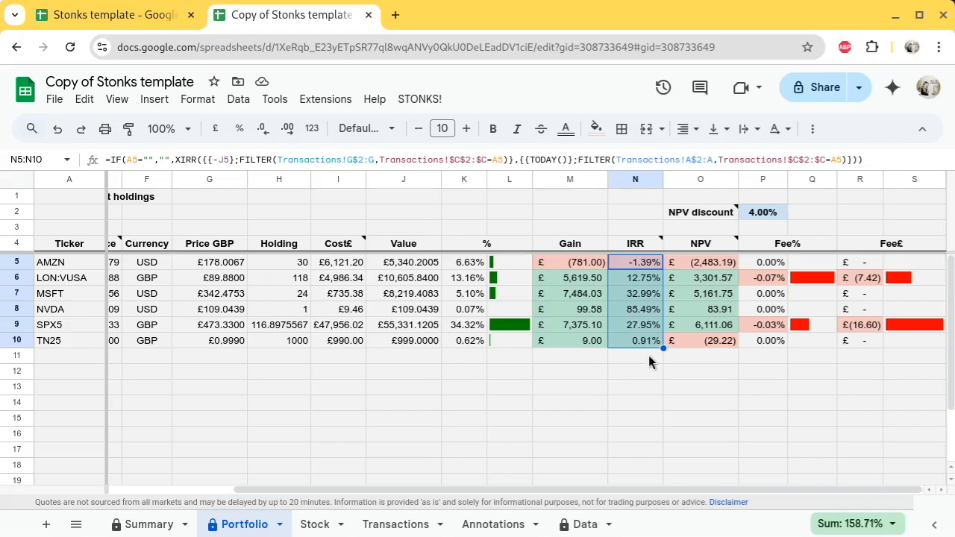
{"action": "left_click", "coordinate": [643, 314]}
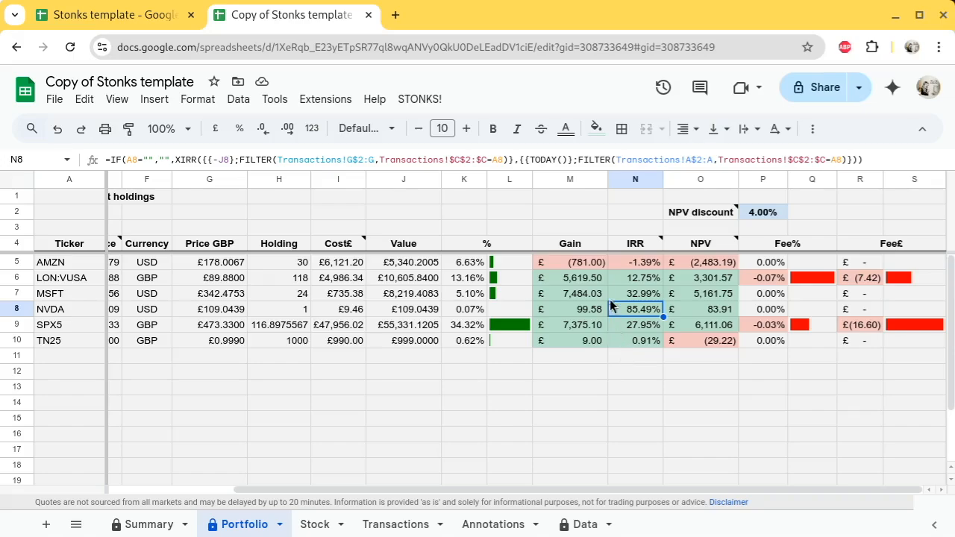
{"action": "left_click", "coordinate": [631, 264]}
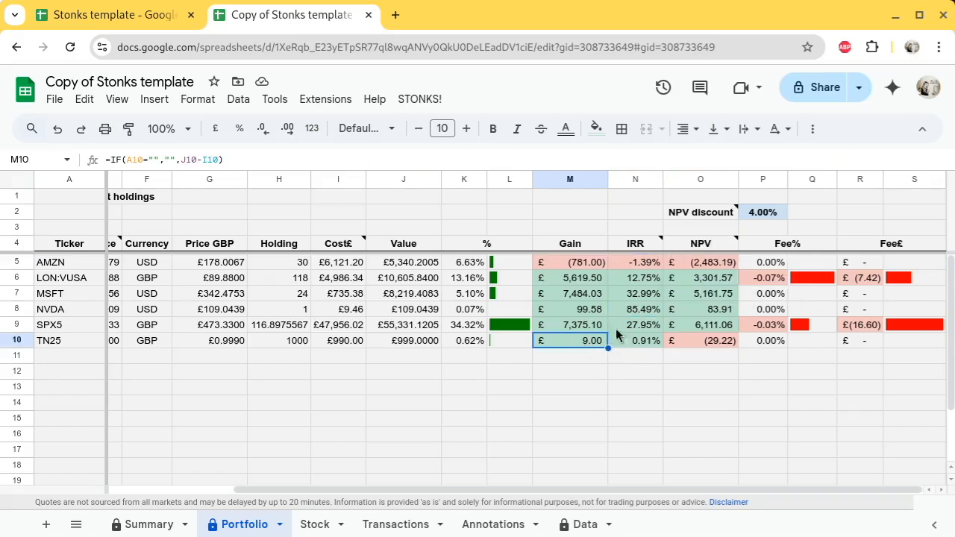
{"action": "left_click_drag", "start_coordinate": [634, 263], "coordinate": [642, 344]}
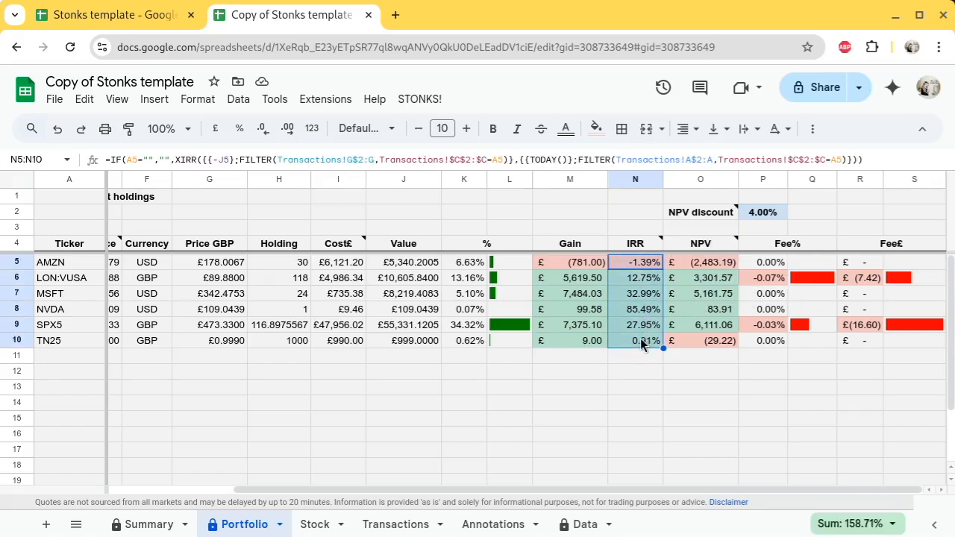
{"action": "left_click", "coordinate": [646, 374]}
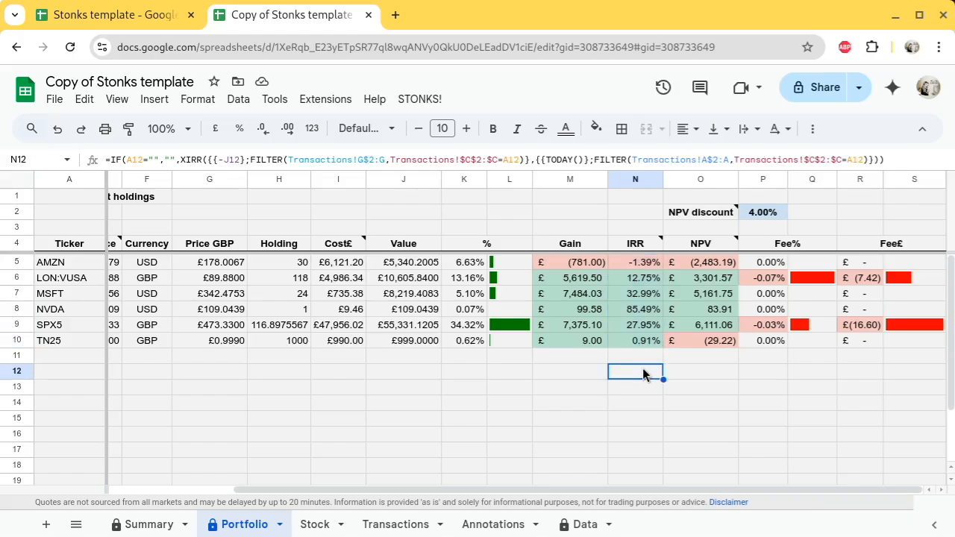
Read the notes attached to the IRR and Cost£ column headers and inspect the NVDA cost cell
{"action": "left_click", "coordinate": [646, 249]}
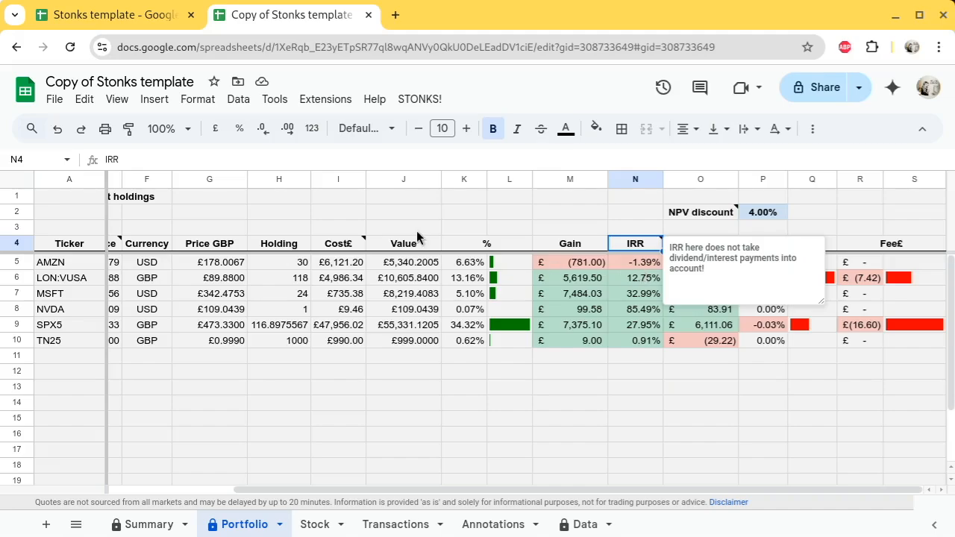
{"action": "left_click", "coordinate": [328, 244]}
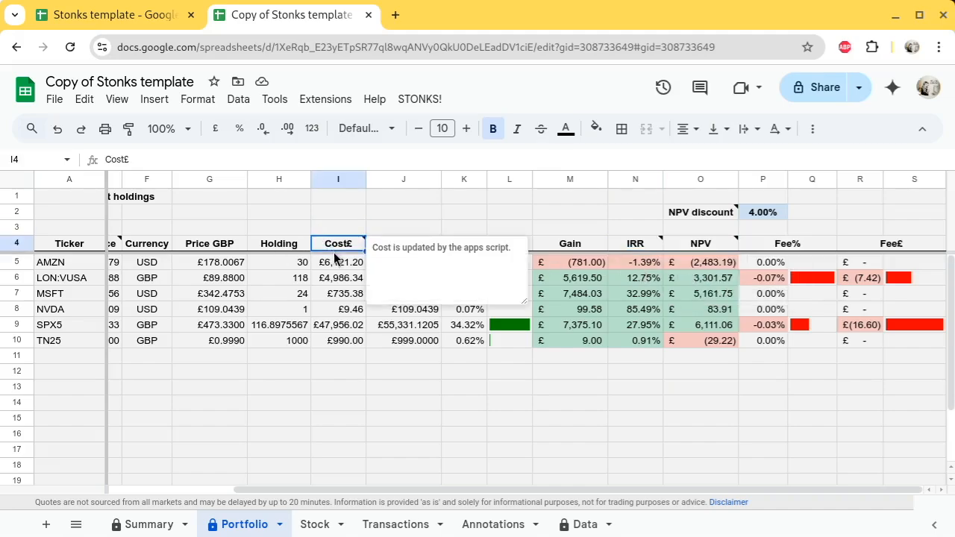
{"action": "left_click", "coordinate": [326, 318]}
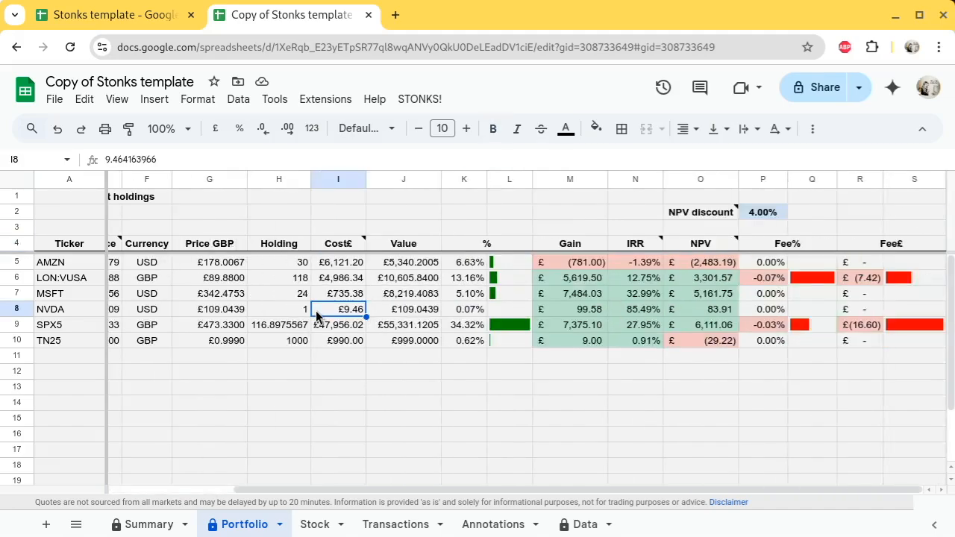
Examine the NPV column, its header note and the NPV discount rate in P2, comparing them with the IRR figures
{"action": "left_click_drag", "start_coordinate": [701, 266], "coordinate": [701, 345]}
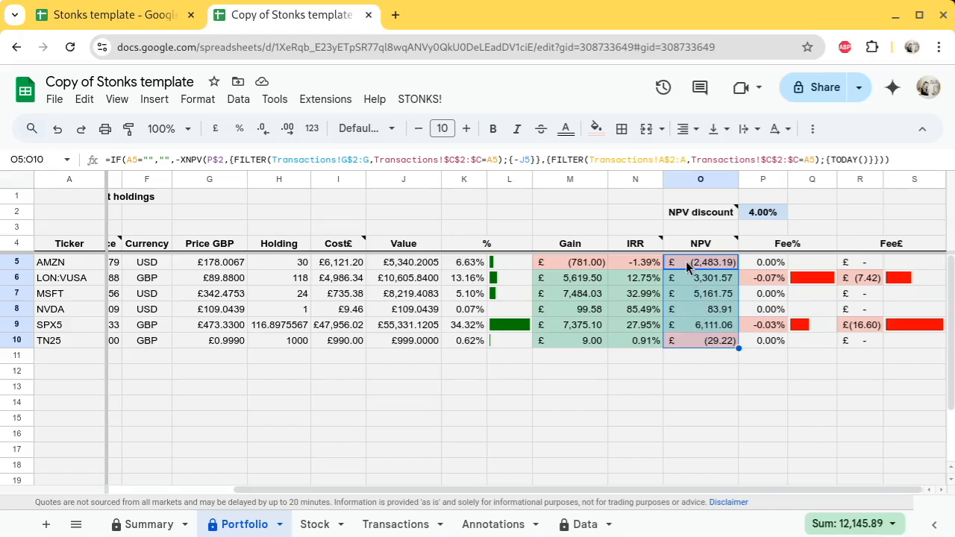
{"action": "mouse_move", "coordinate": [700, 251]}
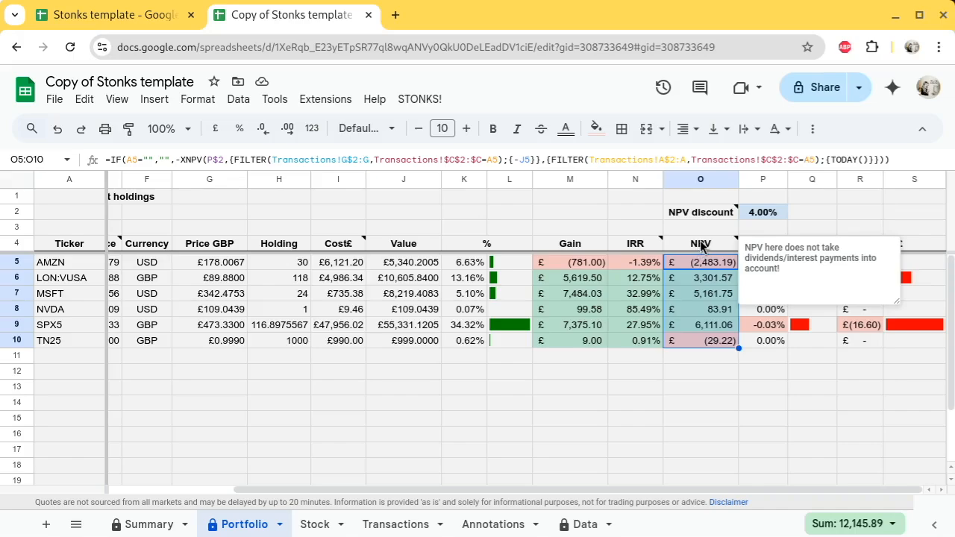
{"action": "mouse_move", "coordinate": [676, 218]}
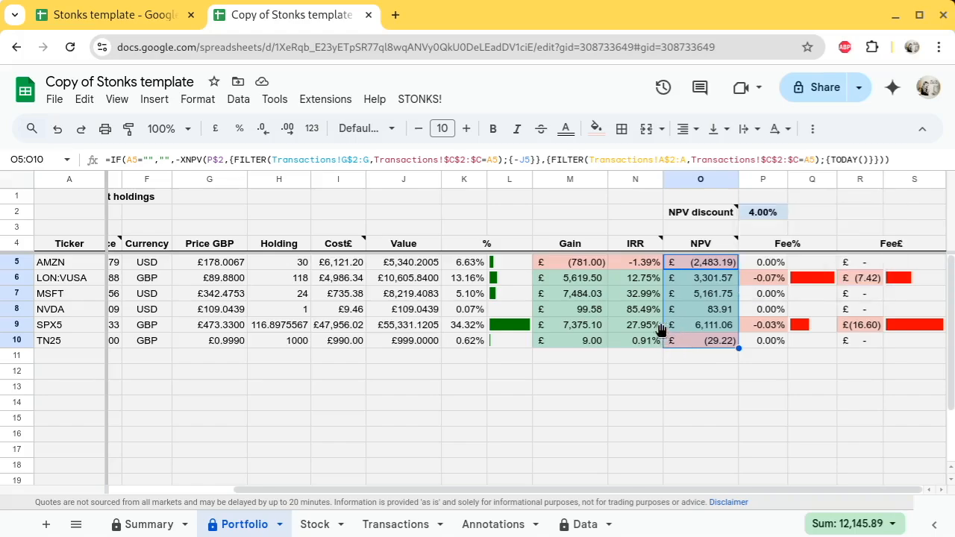
{"action": "left_click", "coordinate": [643, 310]}
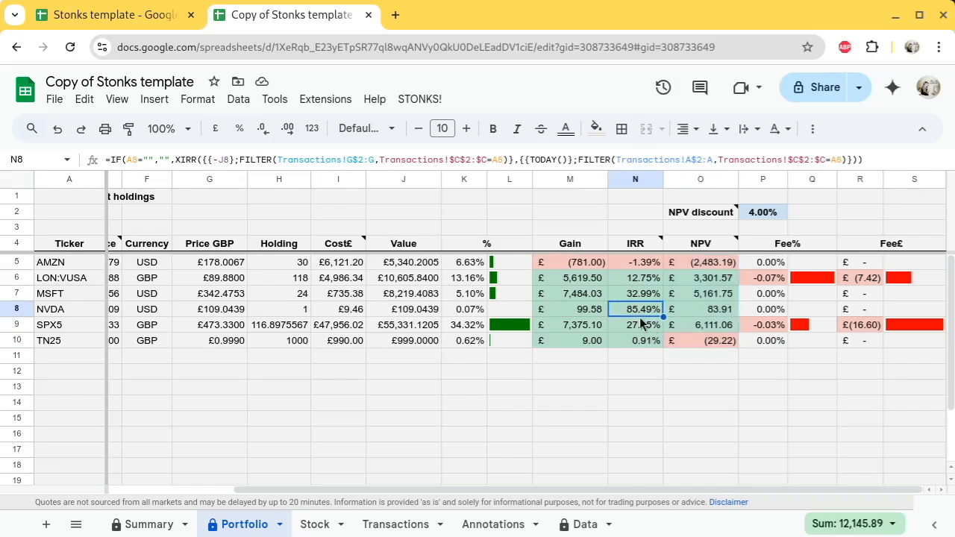
{"action": "left_click", "coordinate": [764, 216]}
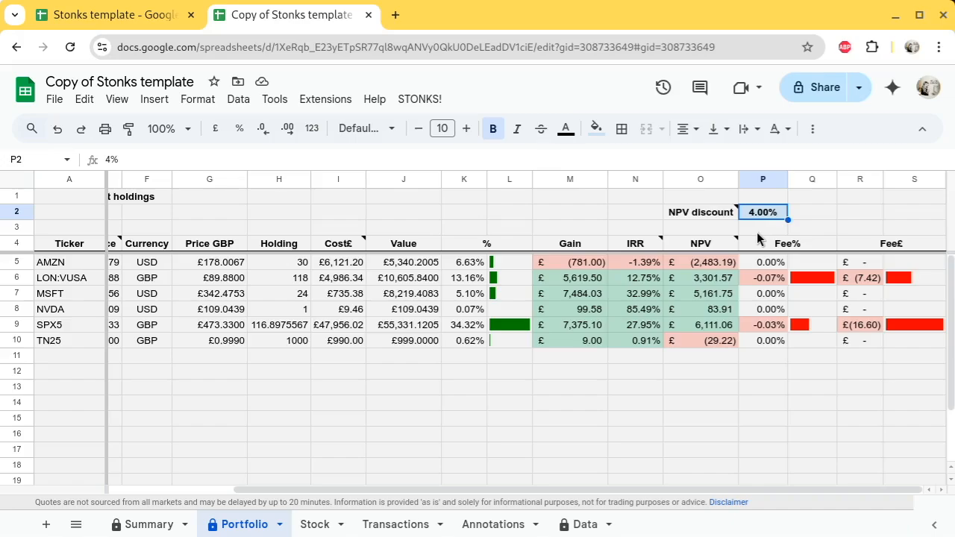
{"action": "left_click", "coordinate": [709, 265]}
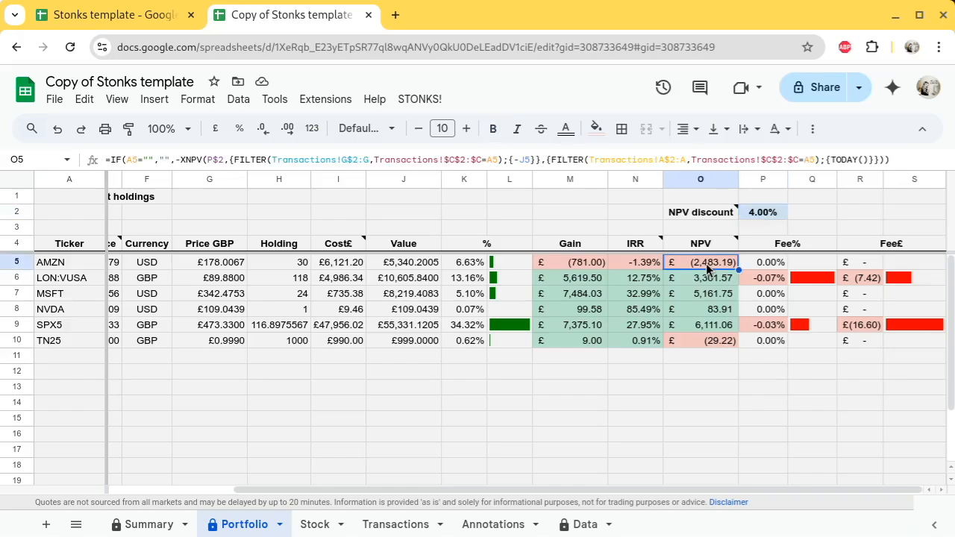
{"action": "left_click", "coordinate": [761, 215]}
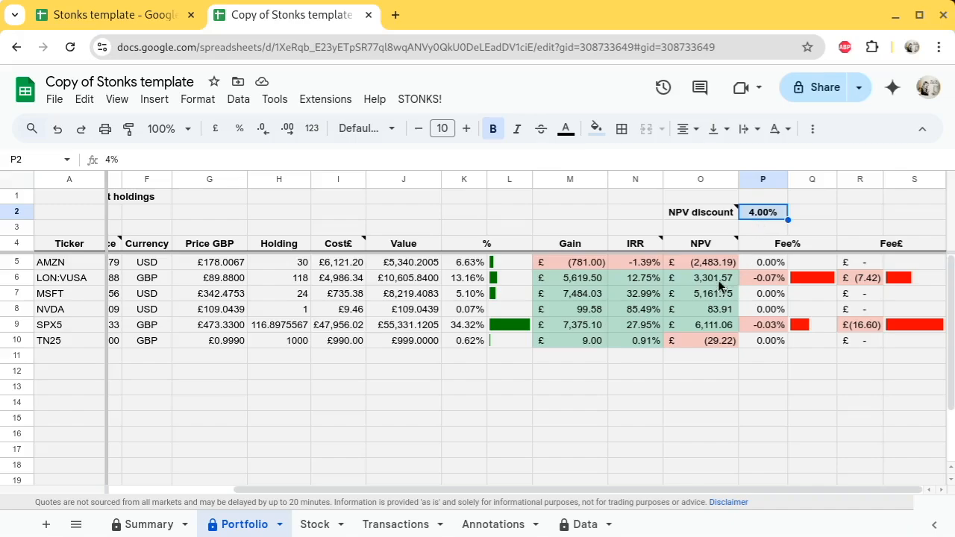
{"action": "left_click_drag", "start_coordinate": [695, 267], "coordinate": [701, 345]}
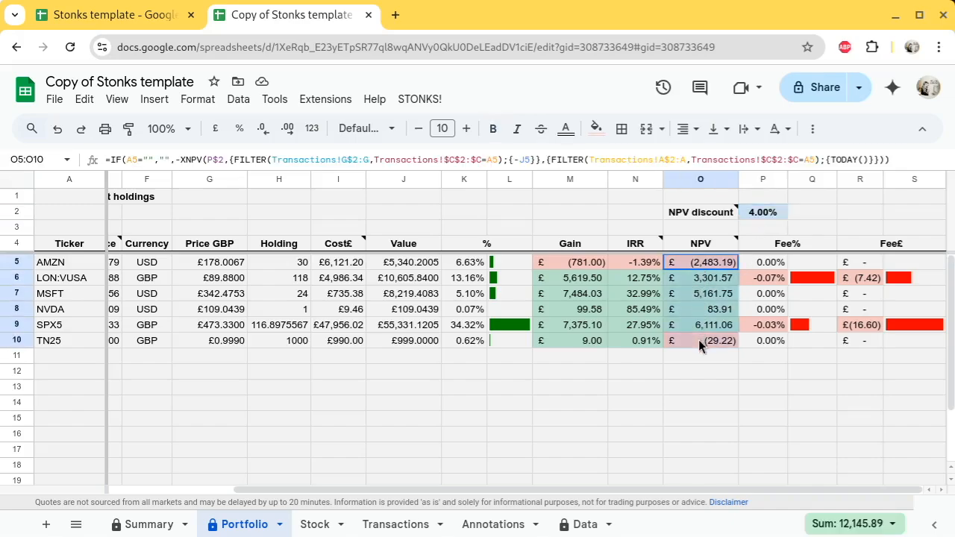
{"action": "left_click", "coordinate": [698, 359]}
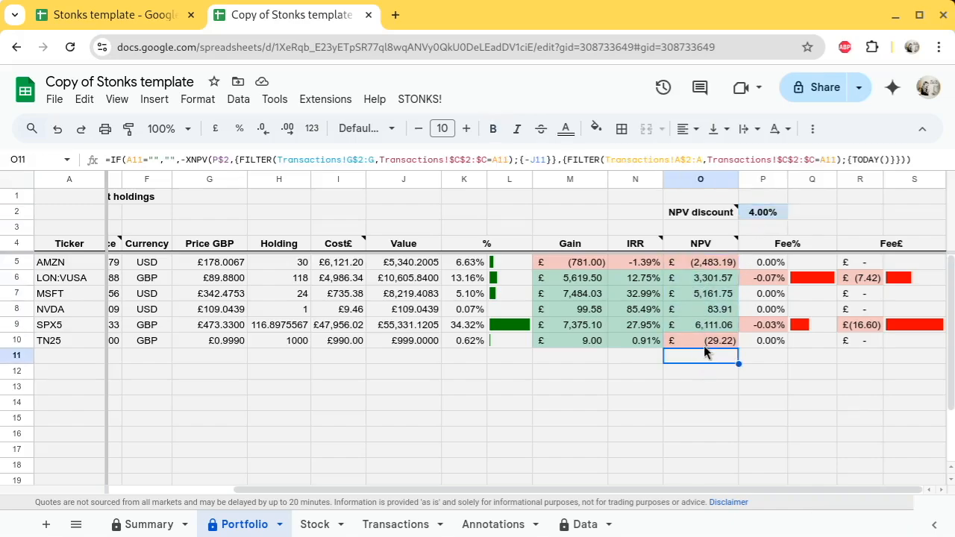
Compare the NPV of the TN25 holding with its IRR on the Portfolio sheet
{"action": "left_click", "coordinate": [704, 345]}
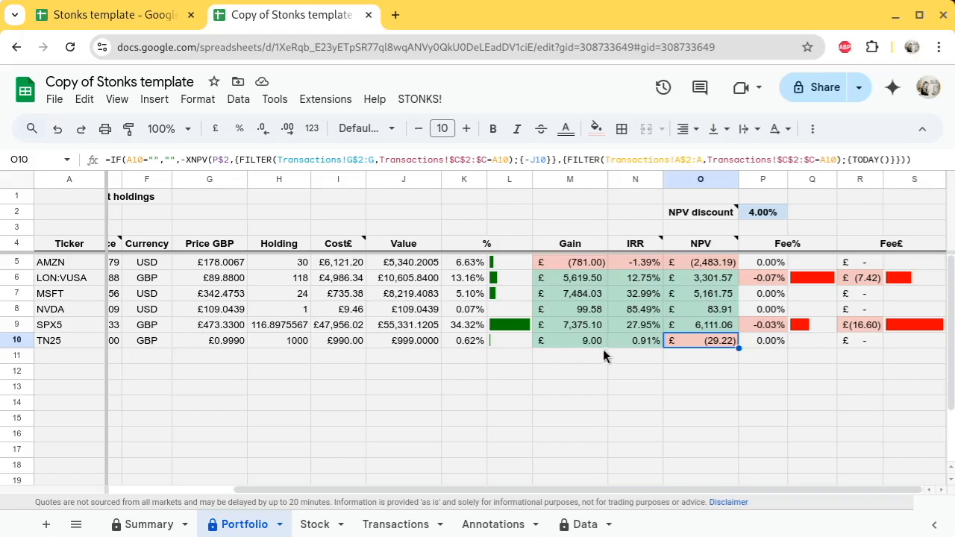
{"action": "left_click", "coordinate": [636, 343]}
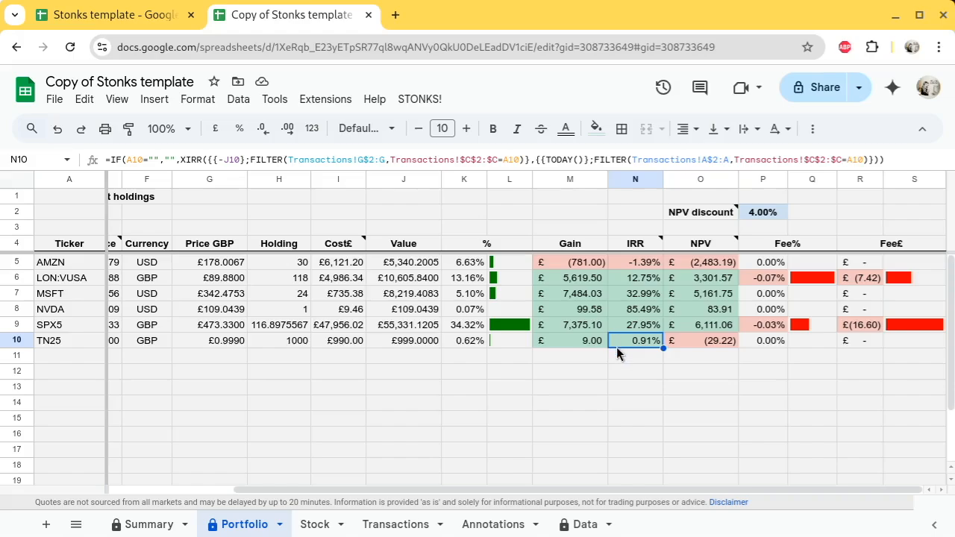
{"action": "left_click", "coordinate": [713, 347]}
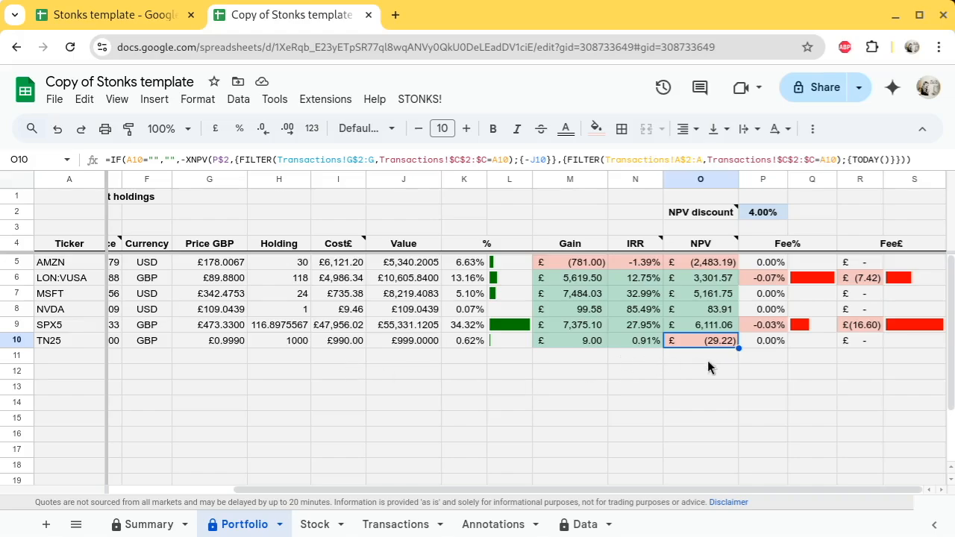
Examine the Fee% column for TN25 and LON:VUSA, including the fee bars of LON:VUSA and SPX5
{"action": "left_click", "coordinate": [776, 340]}
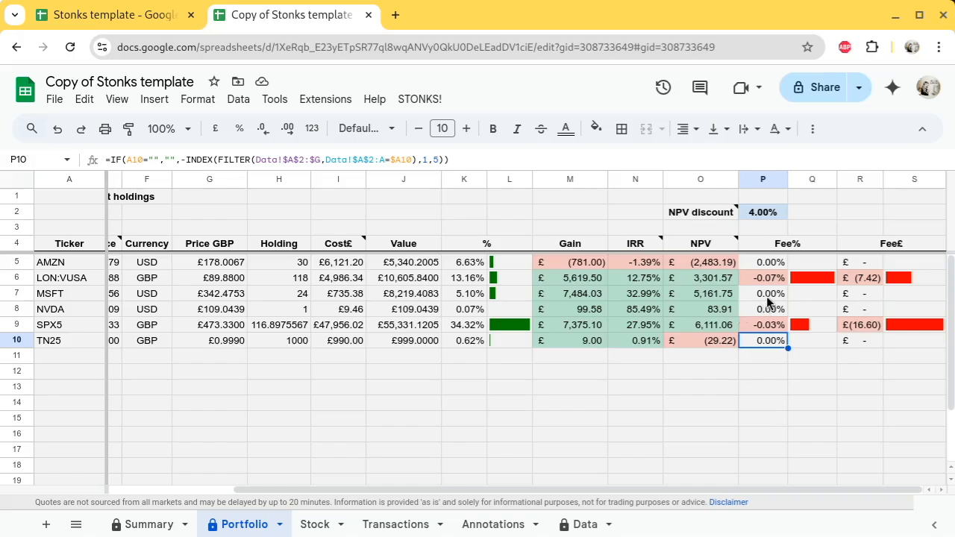
{"action": "left_click", "coordinate": [762, 282]}
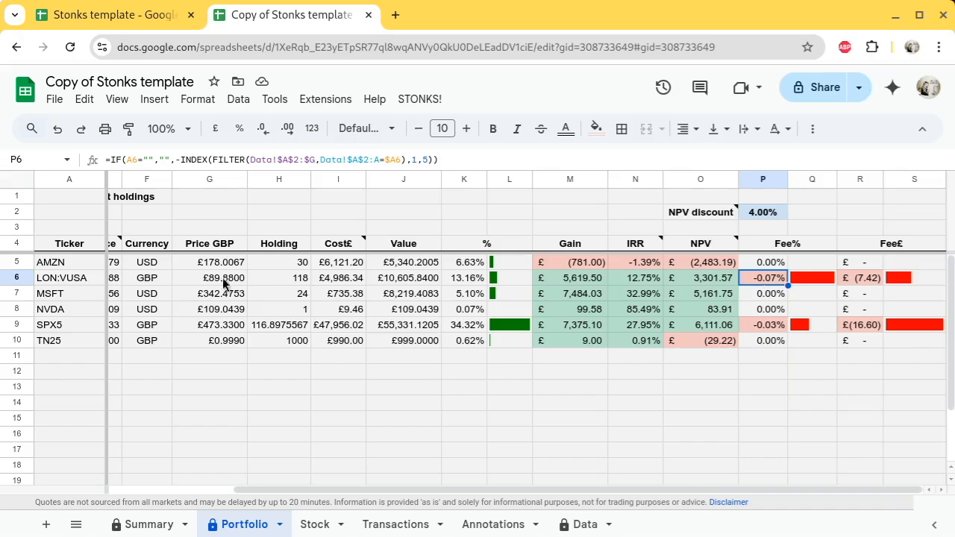
{"action": "left_click", "coordinate": [811, 281]}
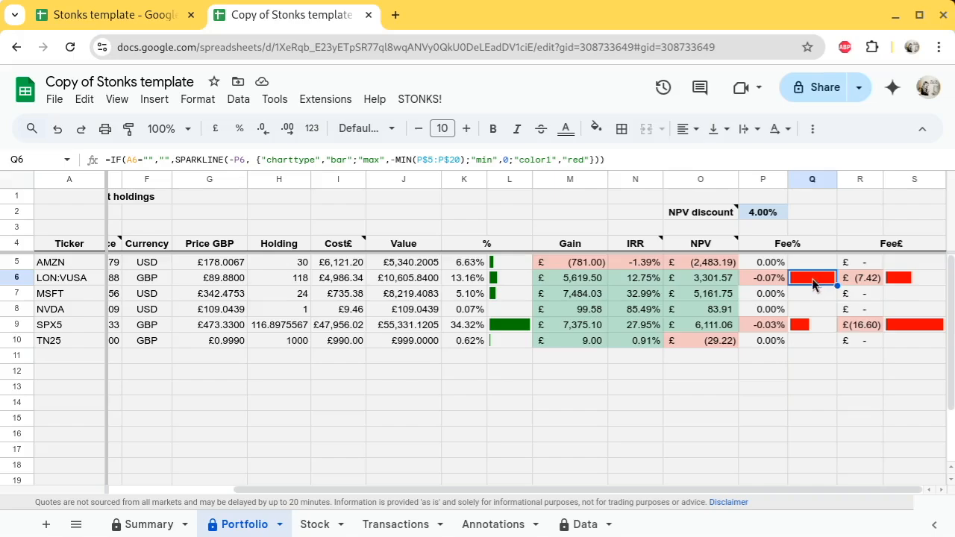
{"action": "left_click", "coordinate": [800, 330]}
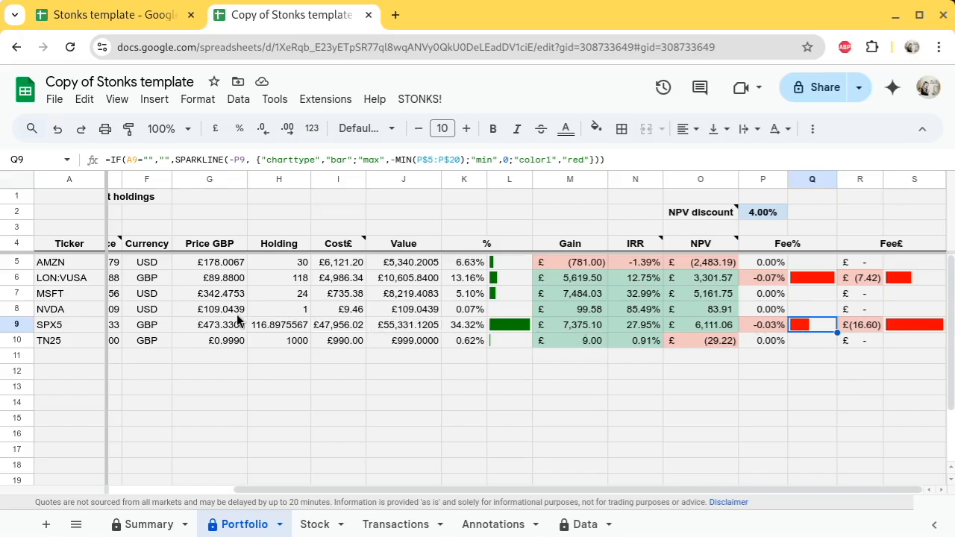
Compare the Value cells of SPX5 and LON:VUSA, and the Fee£ bar of SPX5 with its Fee% bar
{"action": "left_click", "coordinate": [412, 329]}
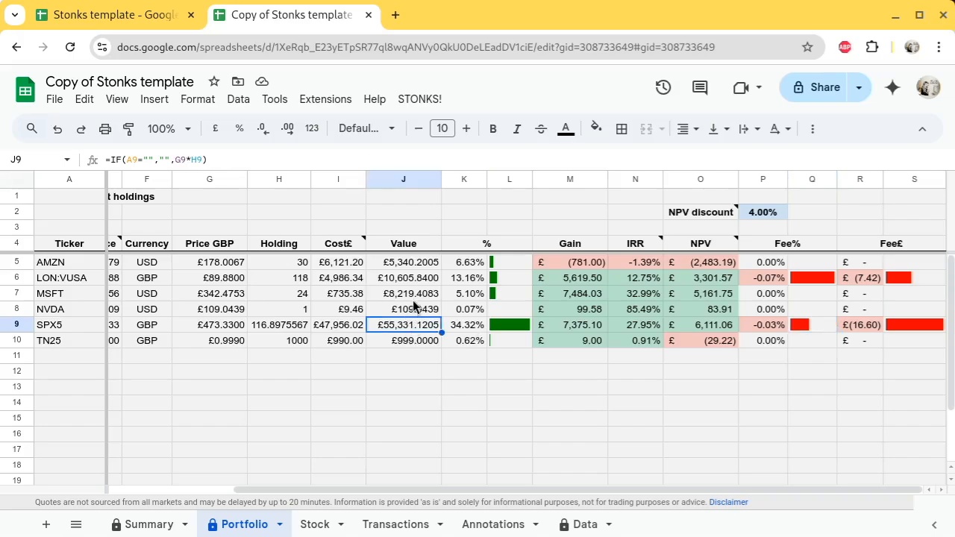
{"action": "left_click", "coordinate": [401, 282]}
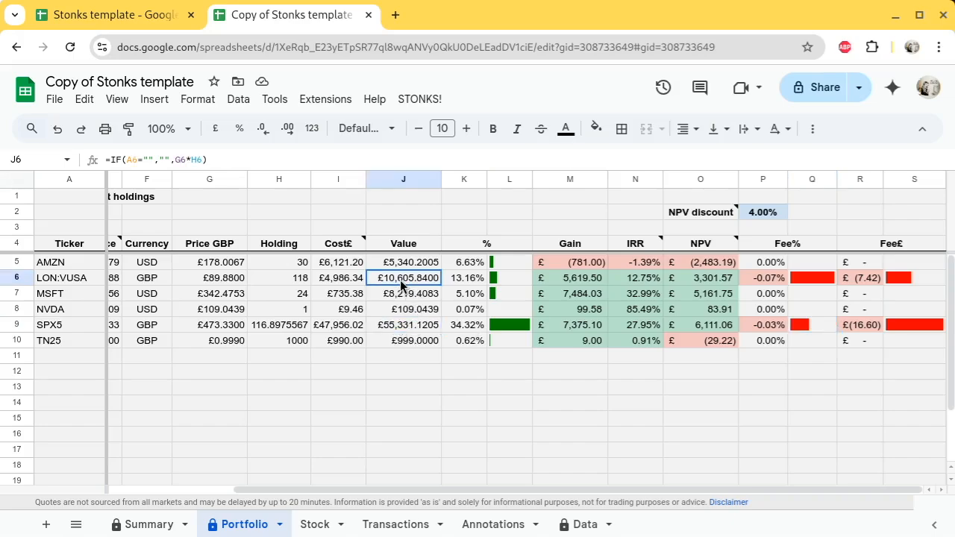
{"action": "left_click", "coordinate": [407, 328]}
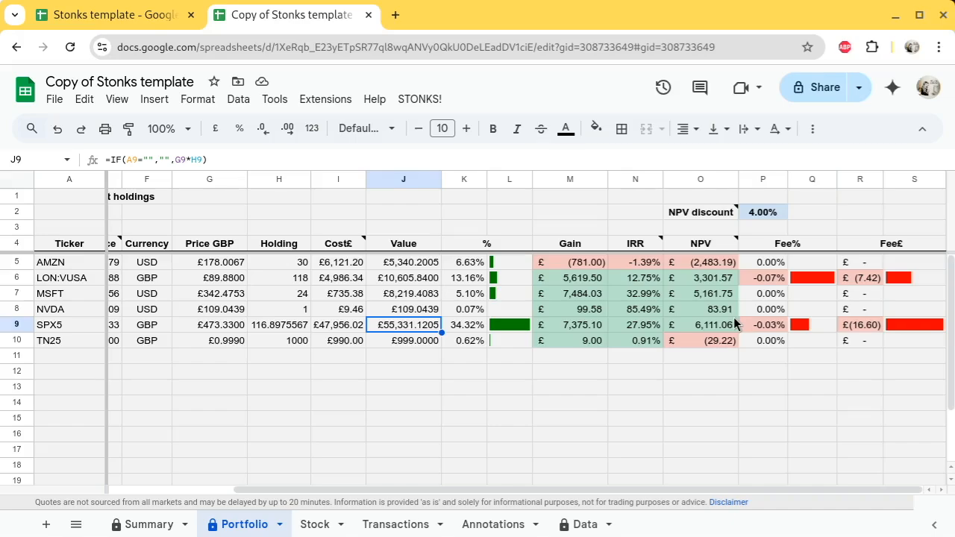
{"action": "left_click", "coordinate": [909, 326]}
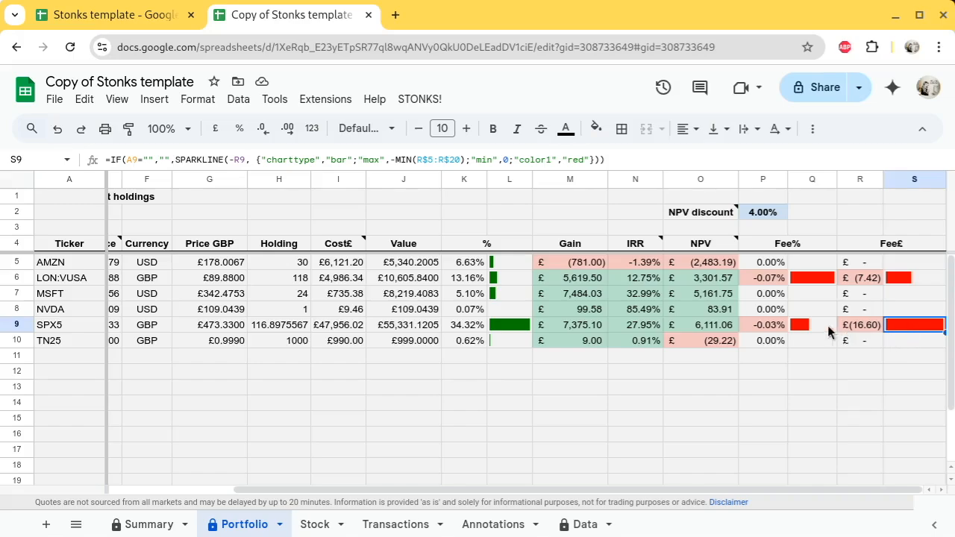
{"action": "left_click", "coordinate": [808, 326]}
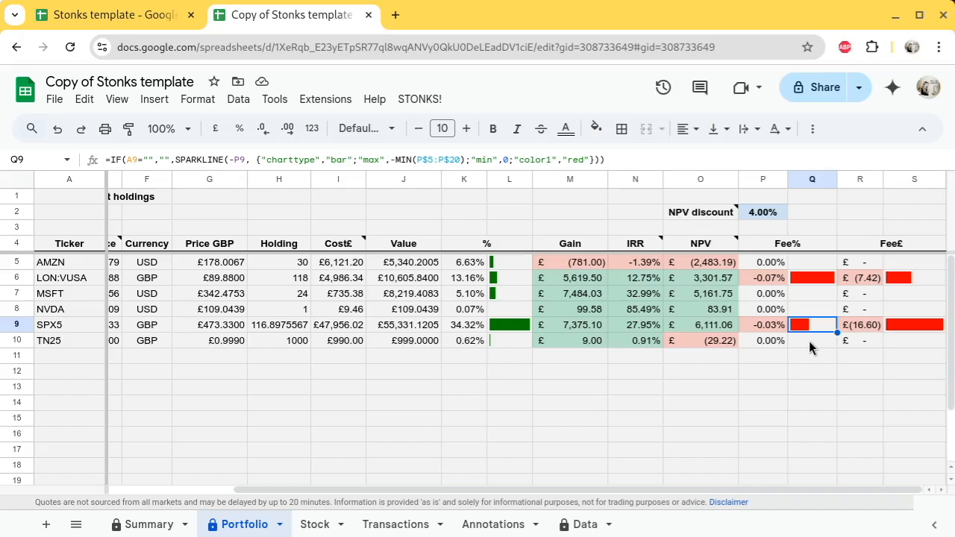
{"action": "left_click", "coordinate": [906, 324]}
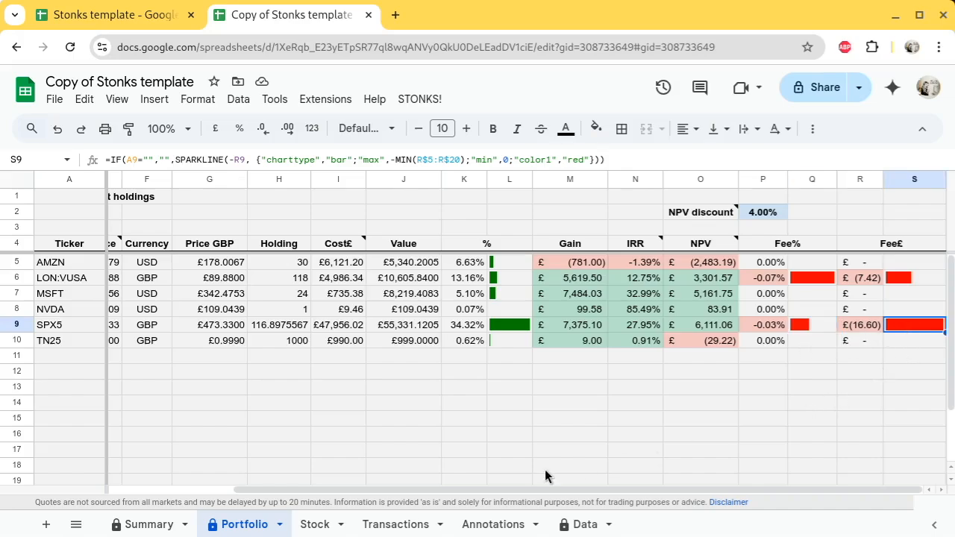
Open the Stock sheet and choose MSFT as the ticker in B1
{"action": "left_click", "coordinate": [311, 525]}
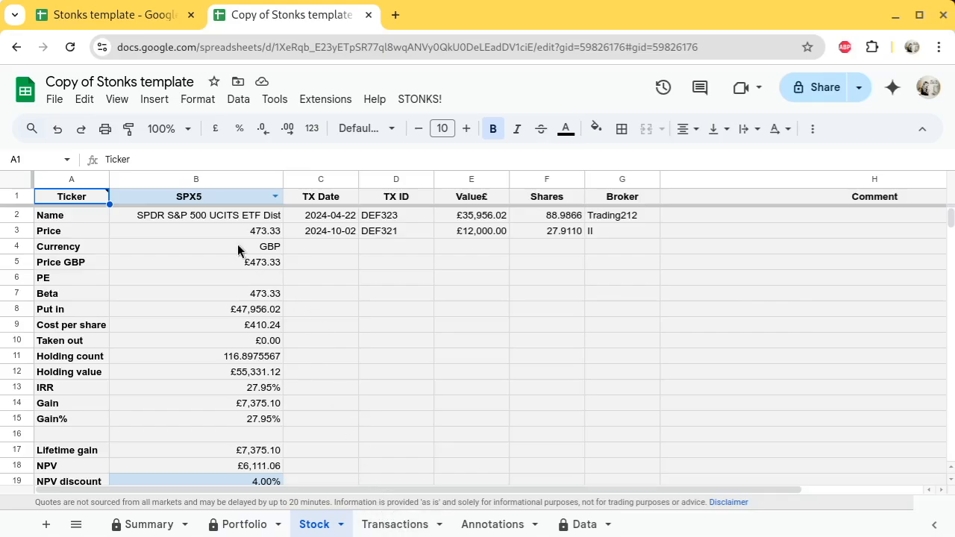
{"action": "left_click", "coordinate": [275, 196]}
{"action": "left_click", "coordinate": [178, 236]}
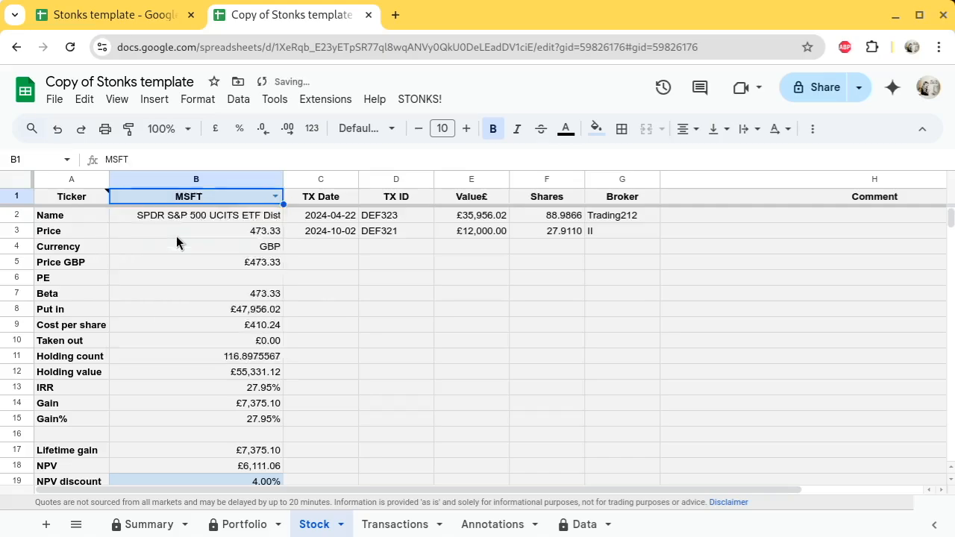
Switch the Stock sheet's ticker to TN25 and review its figures down to Total bought
{"action": "left_click", "coordinate": [278, 198]}
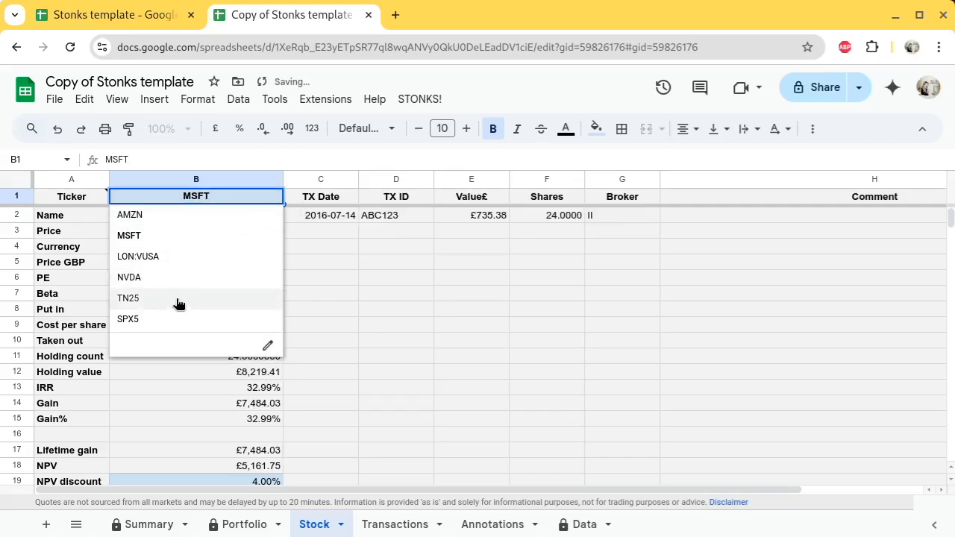
{"action": "left_click", "coordinate": [179, 299]}
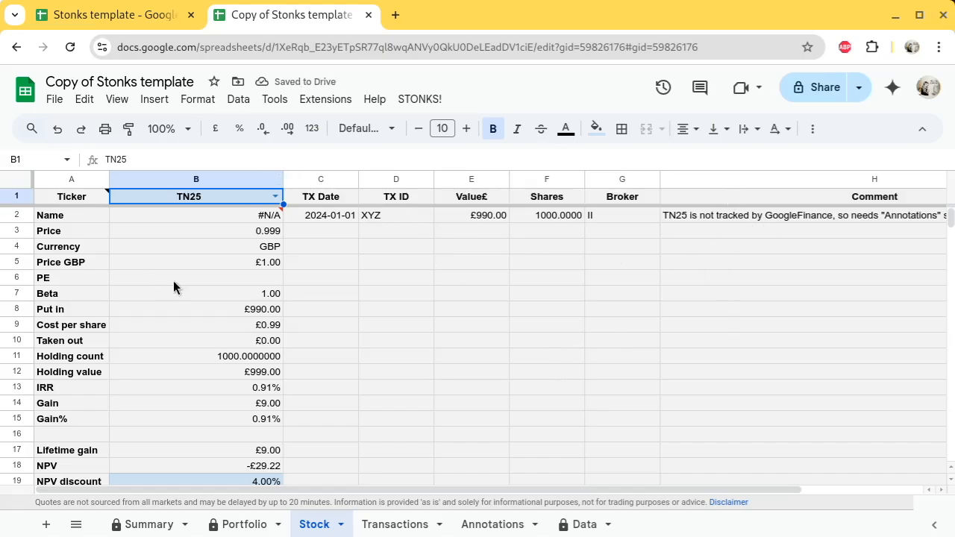
{"action": "scroll", "coordinate": [203, 284], "scroll_direction": "down", "scroll_amount": 4}
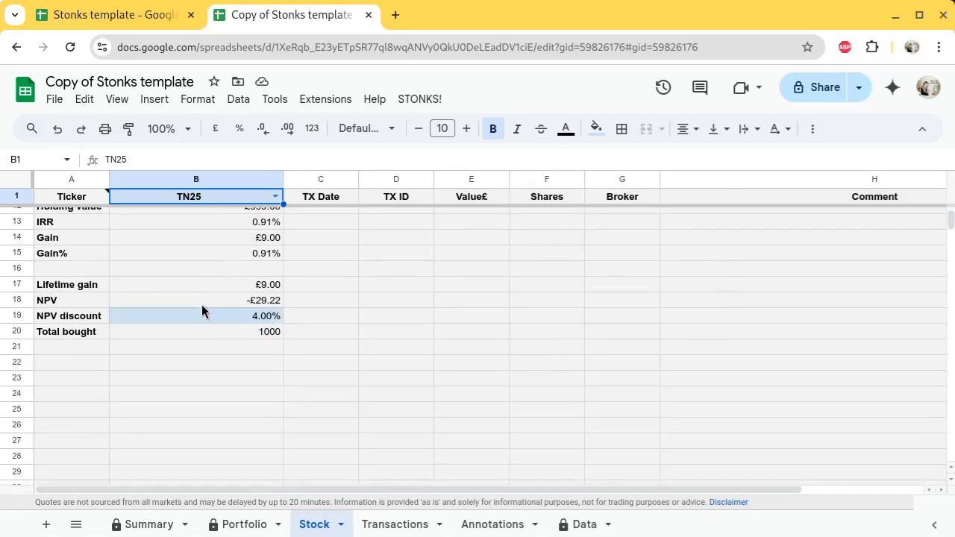
{"action": "scroll", "coordinate": [202, 302], "scroll_direction": "up", "scroll_amount": 4}
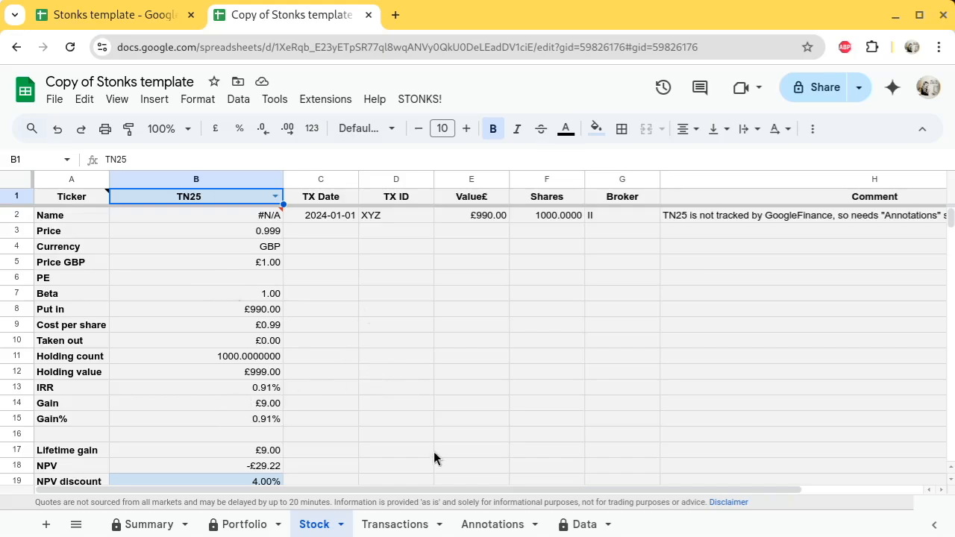
Open the Transactions sheet and examine the transaction dates in A2:A8 and the GBP amounts in G2:G8
{"action": "left_click", "coordinate": [395, 525]}
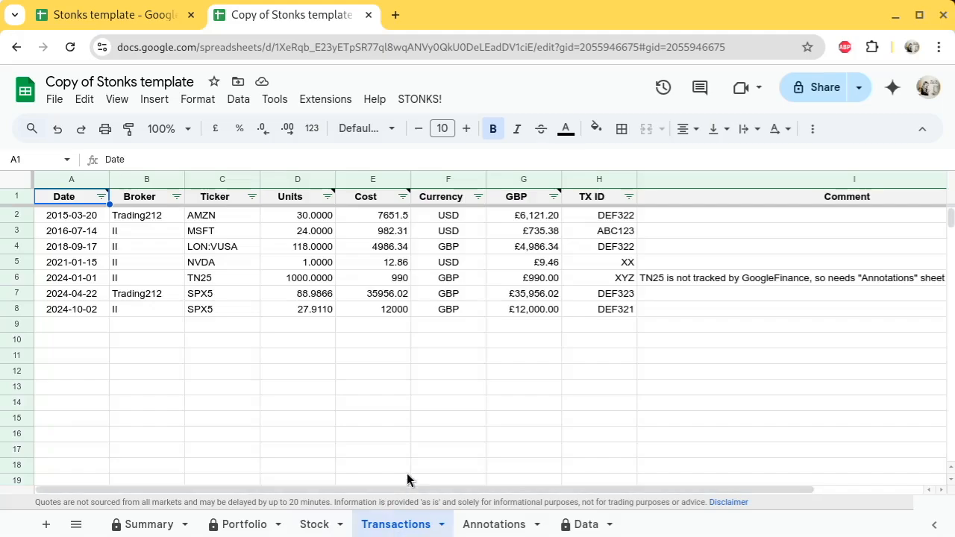
{"action": "left_click_drag", "start_coordinate": [81, 218], "coordinate": [78, 306]}
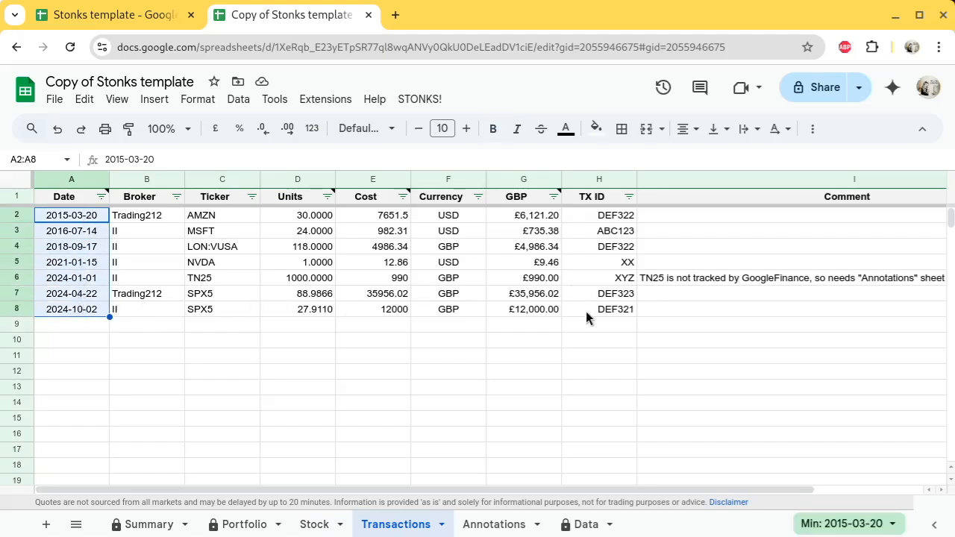
{"action": "left_click", "coordinate": [480, 326]}
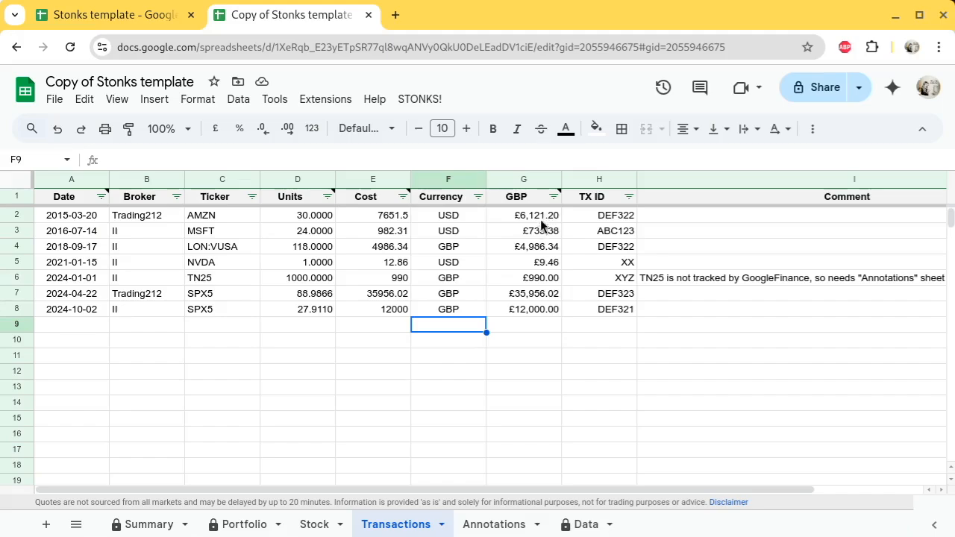
{"action": "left_click_drag", "start_coordinate": [537, 217], "coordinate": [541, 310]}
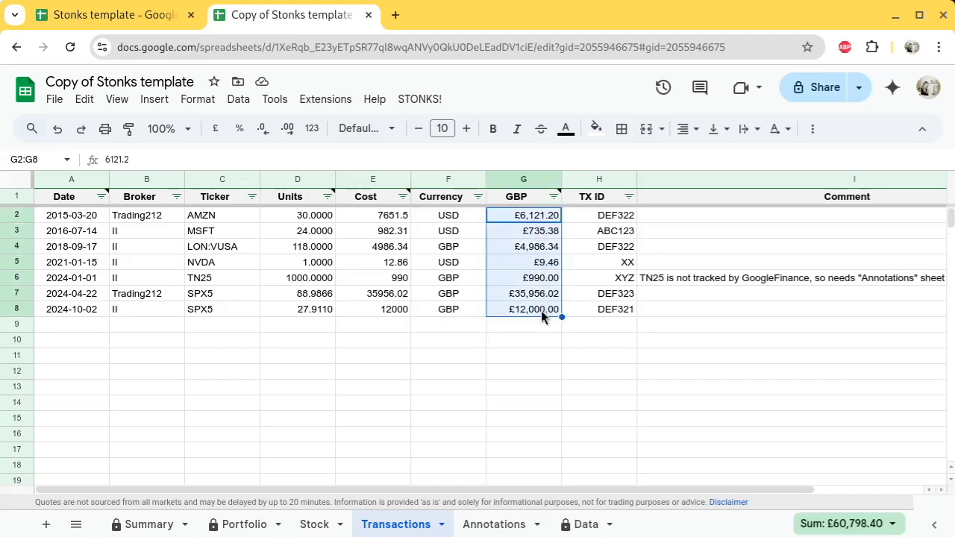
Inspect the currency conversion formula in the empty GBP rows and read the note on the Cost header
{"action": "left_click", "coordinate": [532, 330]}
{"action": "left_click", "coordinate": [529, 403]}
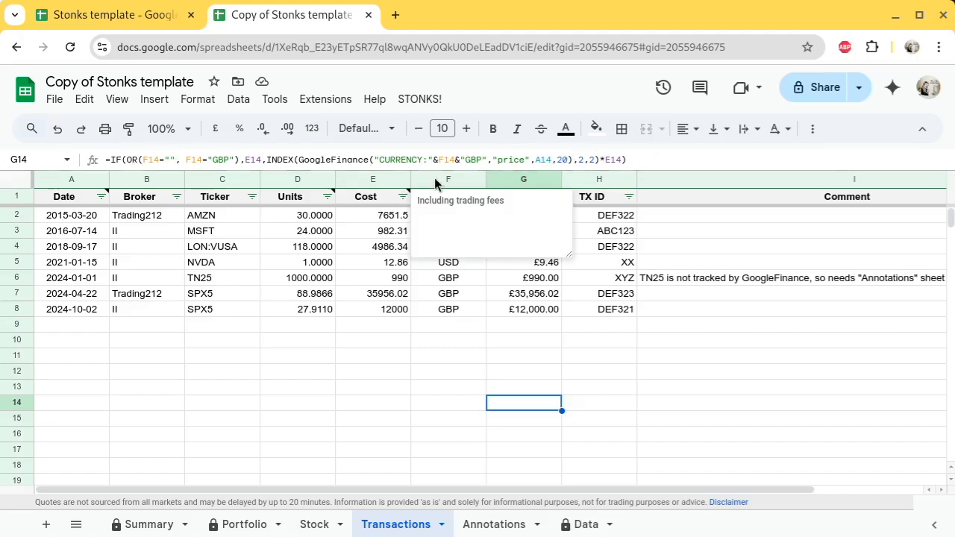
{"action": "left_click", "coordinate": [470, 371]}
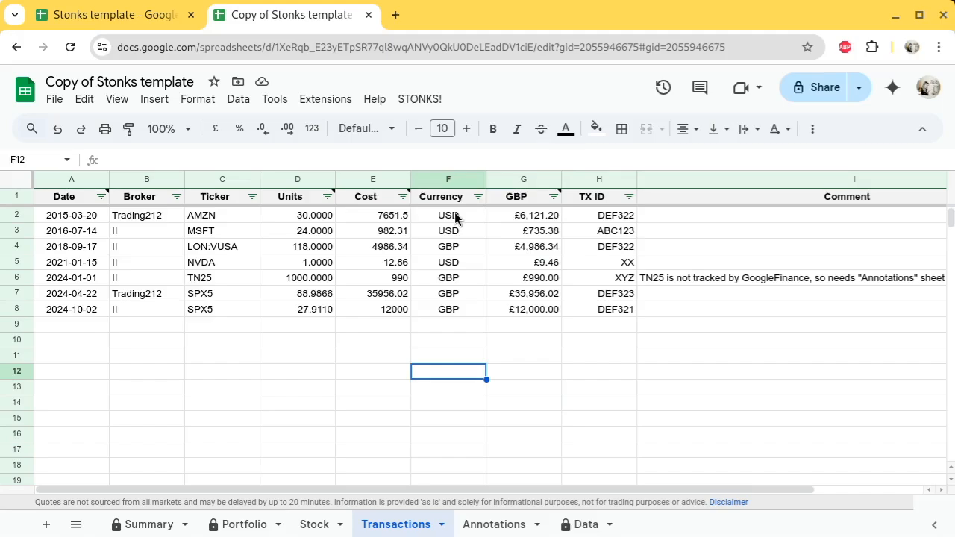
{"action": "left_click", "coordinate": [501, 387]}
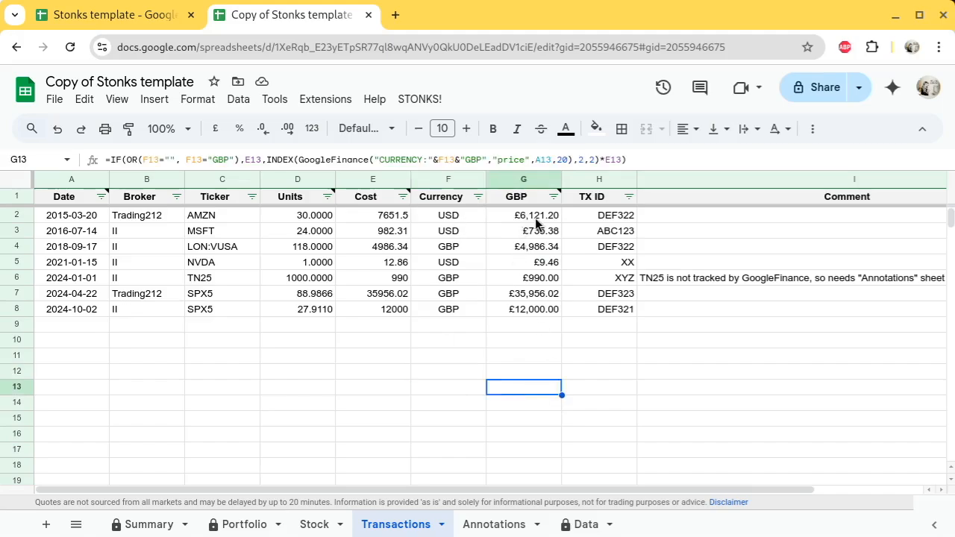
Copy the GBP amounts in G2:G8 and paste them back in place as values only
{"action": "left_click", "coordinate": [529, 309]}
{"action": "key", "text": "shift+Up"}
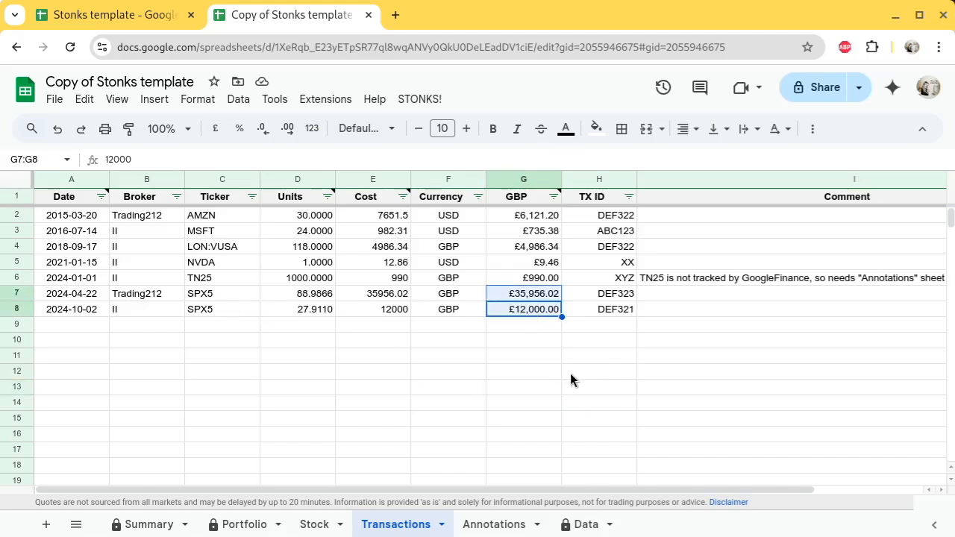
{"action": "key", "text": "shift+Up"}
{"action": "key", "text": "shift+Up"}
{"action": "key", "text": "shift+Up"}
{"action": "key", "text": "shift+Up"}
{"action": "key", "text": "shift+Up"}
{"action": "key", "text": "ctrl+c"}
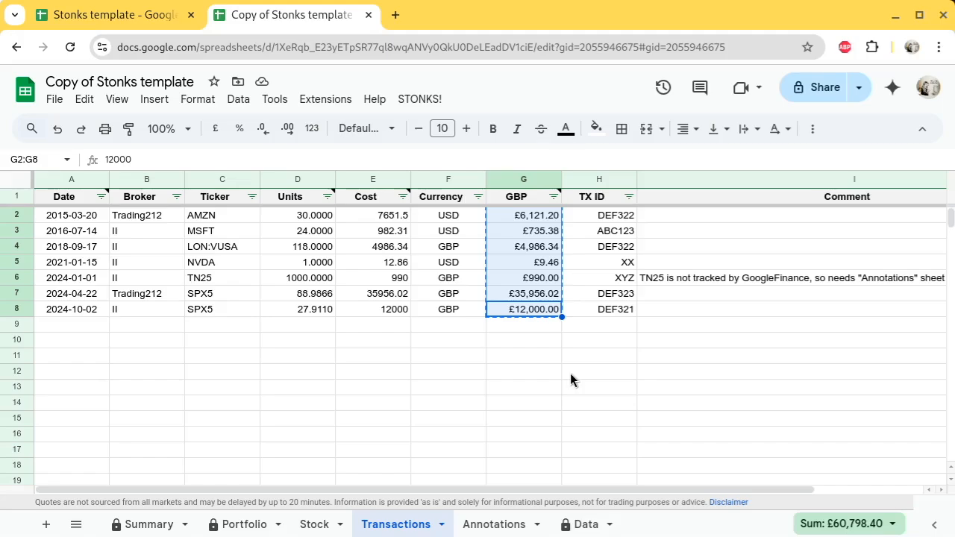
{"action": "key", "text": "ctrl+shift+v"}
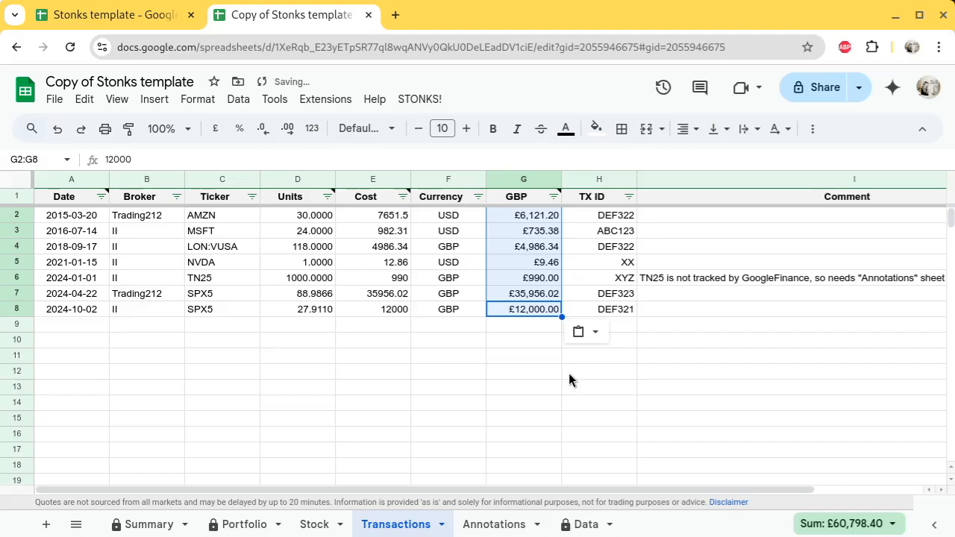
Check the individual GBP cells of the recorded transactions for fixed values instead of formulas
{"action": "left_click", "coordinate": [534, 312]}
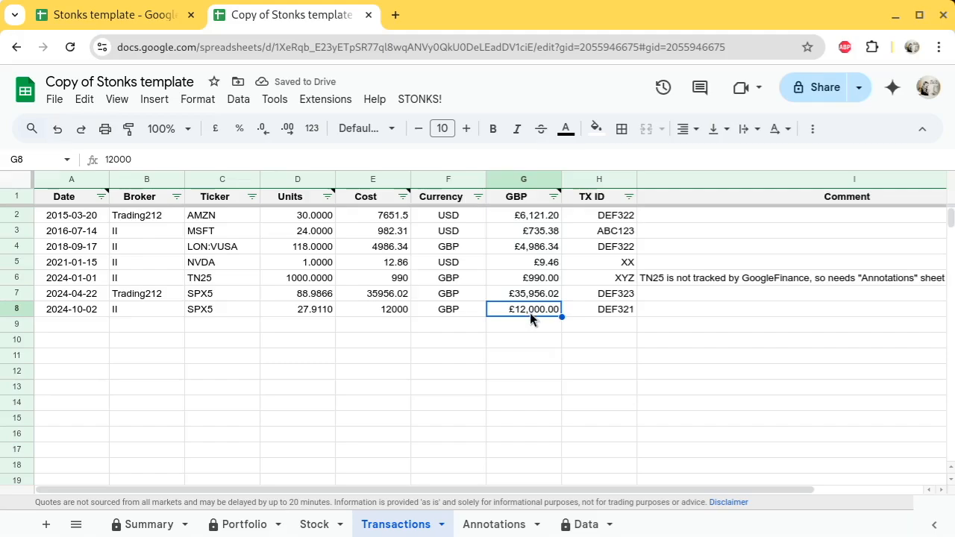
{"action": "left_click", "coordinate": [532, 277]}
{"action": "left_click", "coordinate": [536, 249]}
{"action": "left_click", "coordinate": [535, 218]}
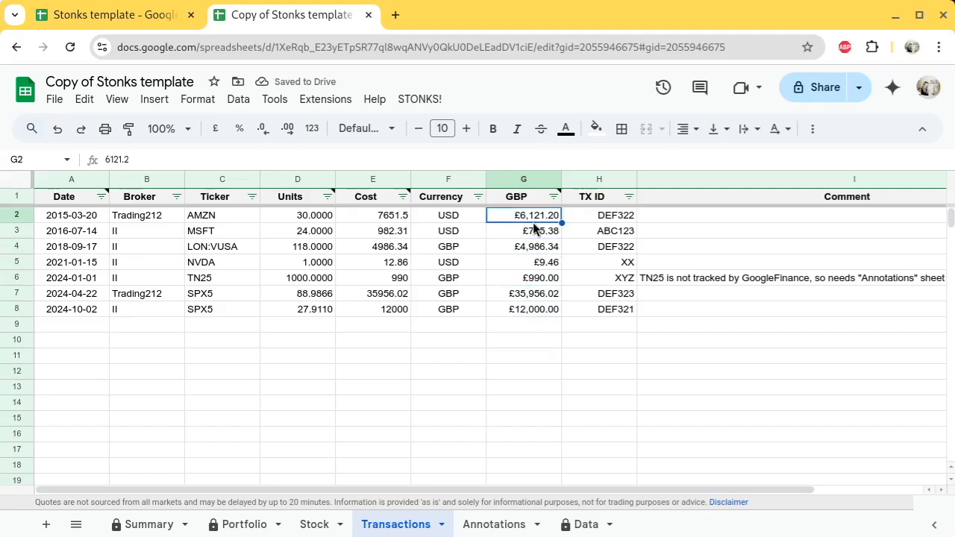
{"action": "left_click", "coordinate": [535, 233]}
{"action": "left_click", "coordinate": [534, 265]}
{"action": "left_click", "coordinate": [530, 246]}
{"action": "key", "text": "Down"}
{"action": "key", "text": "Down"}
{"action": "key", "text": "Down"}
{"action": "key", "text": "Down"}
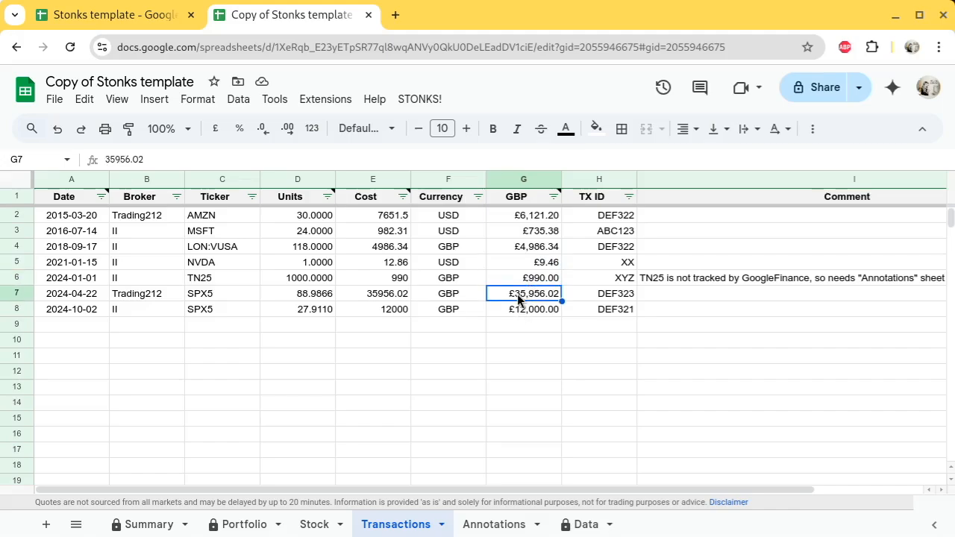
Compare the GBP formulas in empty rows such as G13 and G11 with the fixed amount in G8
{"action": "left_click", "coordinate": [520, 337]}
{"action": "left_click", "coordinate": [511, 390]}
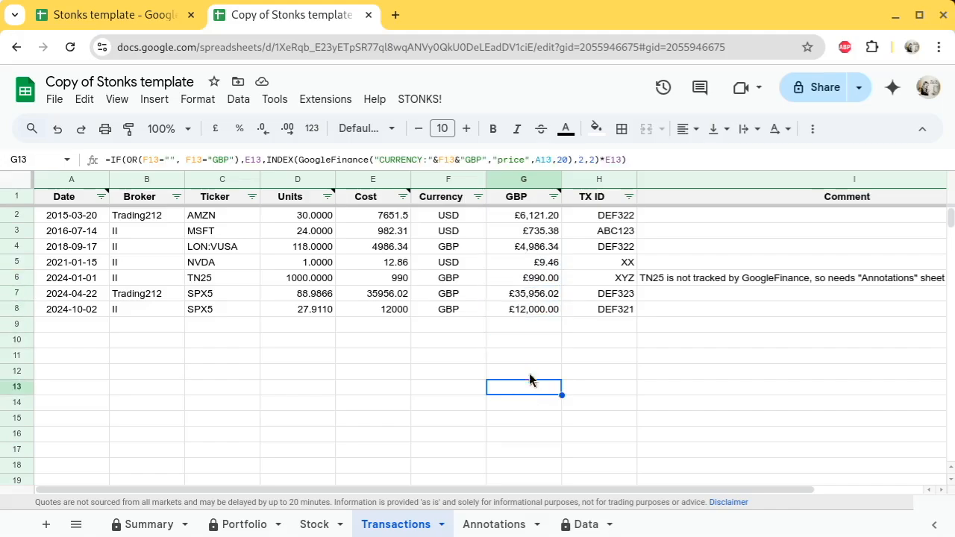
{"action": "left_click", "coordinate": [530, 358]}
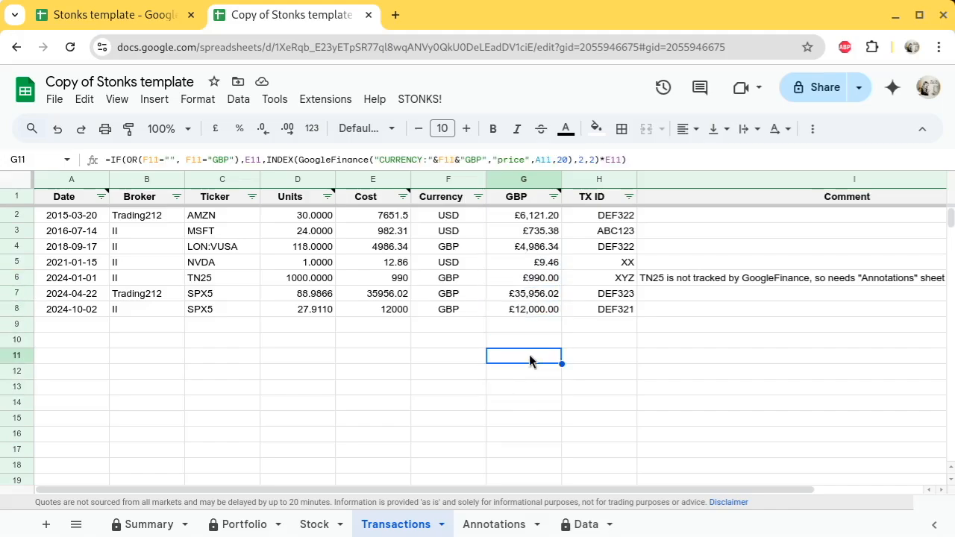
{"action": "left_click", "coordinate": [531, 314]}
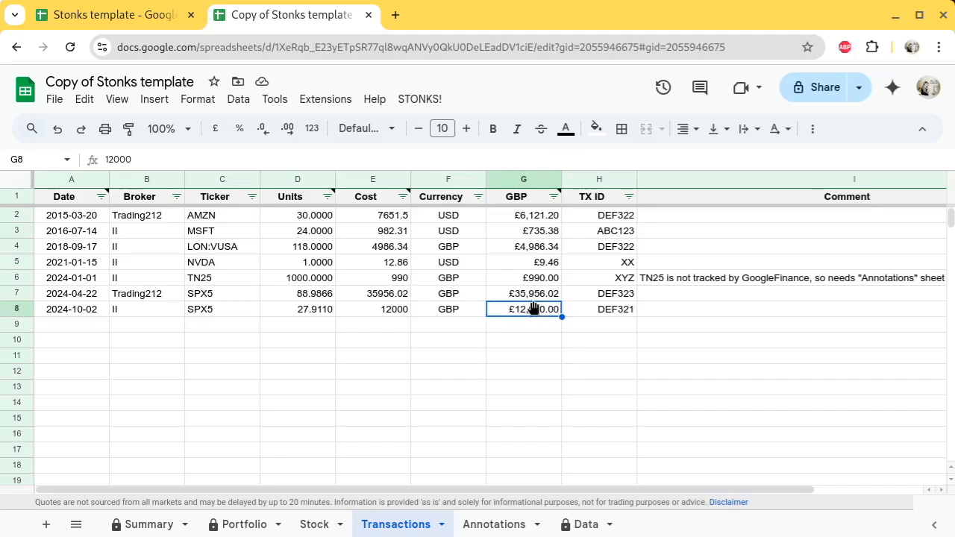
Check the GBP cells G7, G6 and G5 on the Transactions sheet for fixed values
{"action": "left_click", "coordinate": [533, 293]}
{"action": "left_click", "coordinate": [533, 277]}
{"action": "left_click", "coordinate": [534, 262]}
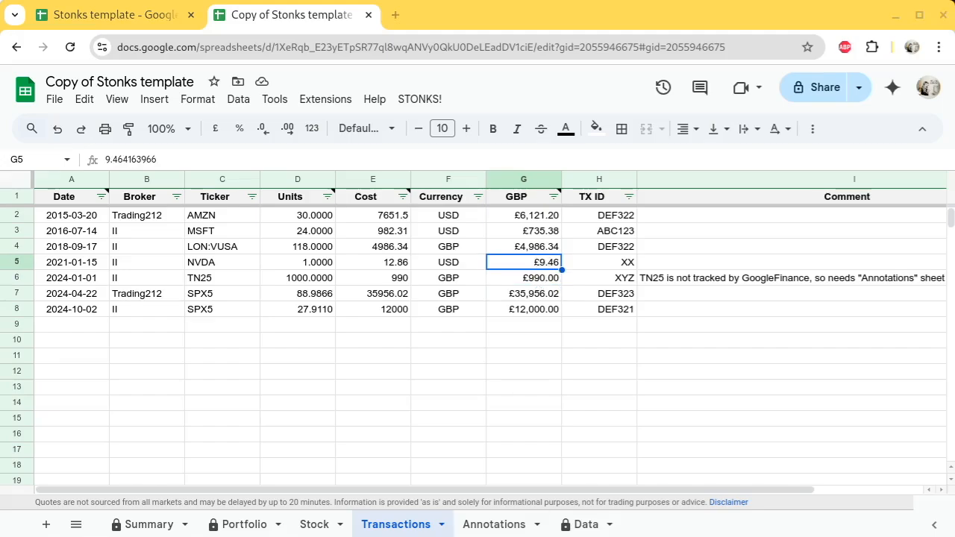
Open the Annotations sheet and compare the SPX5 and MSFT tickers with their assigned industries
{"action": "left_click", "coordinate": [494, 524]}
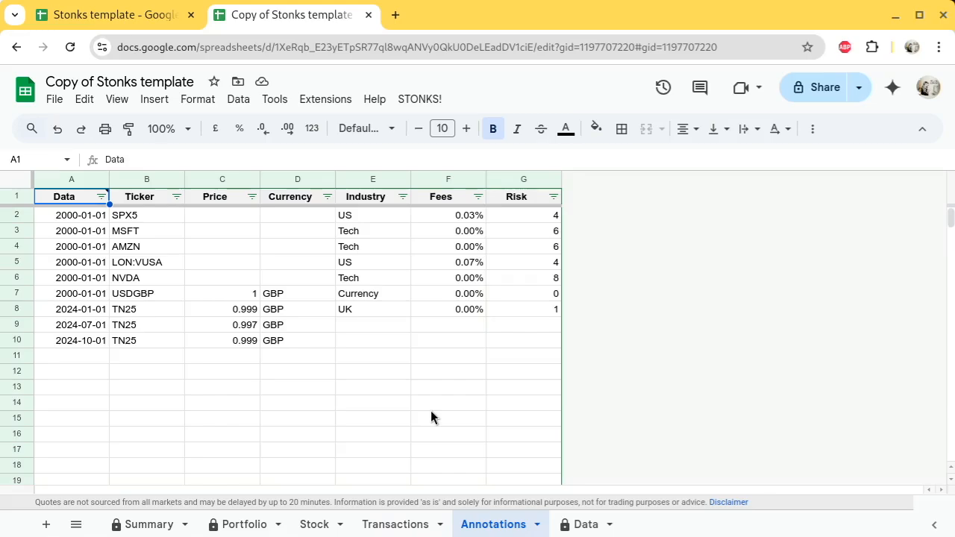
{"action": "left_click", "coordinate": [149, 357]}
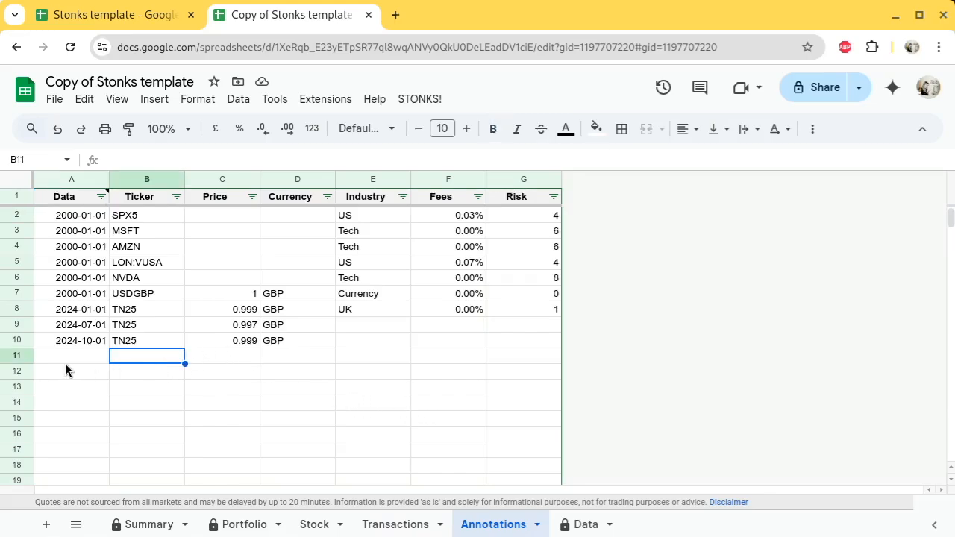
{"action": "left_click", "coordinate": [148, 218]}
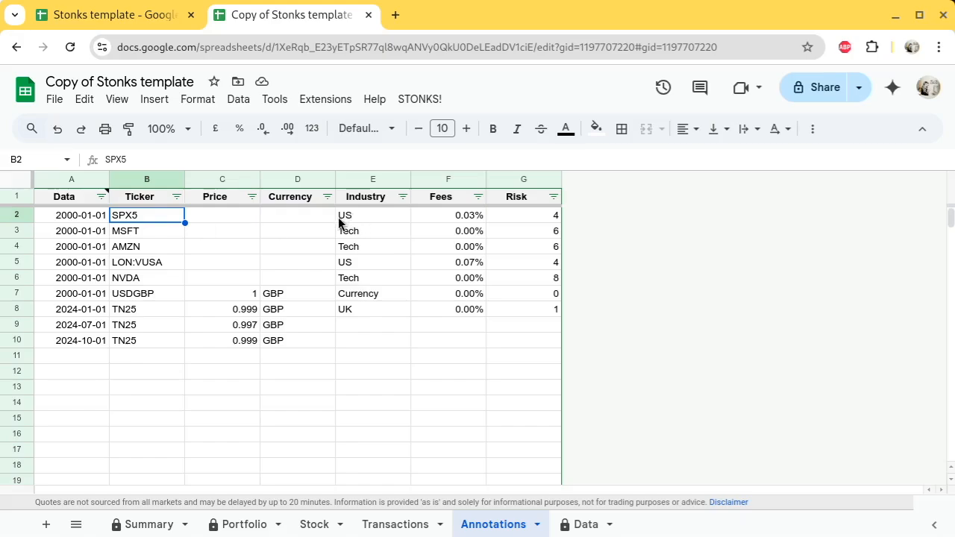
{"action": "left_click", "coordinate": [368, 219], "text": "ctrl"}
{"action": "left_click", "coordinate": [180, 234]}
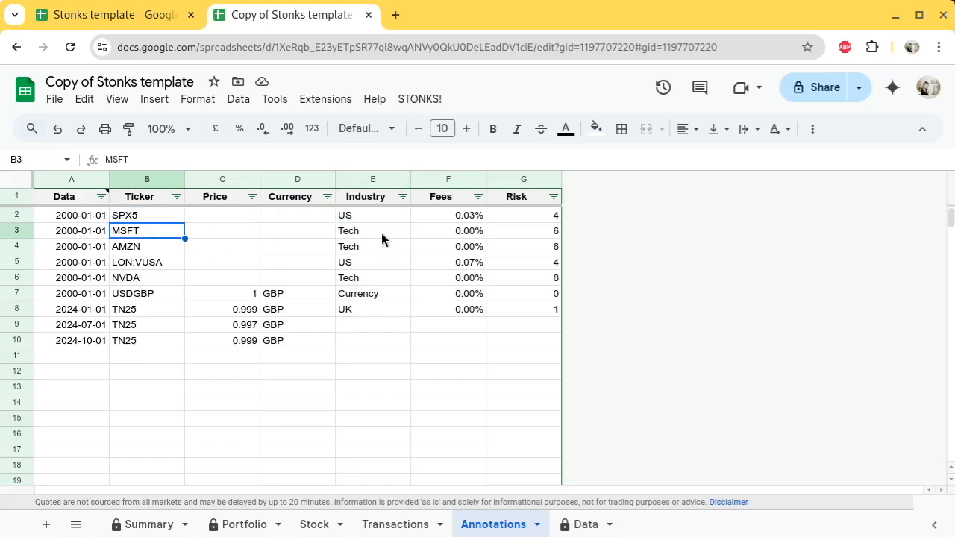
{"action": "left_click", "coordinate": [379, 234], "text": "ctrl"}
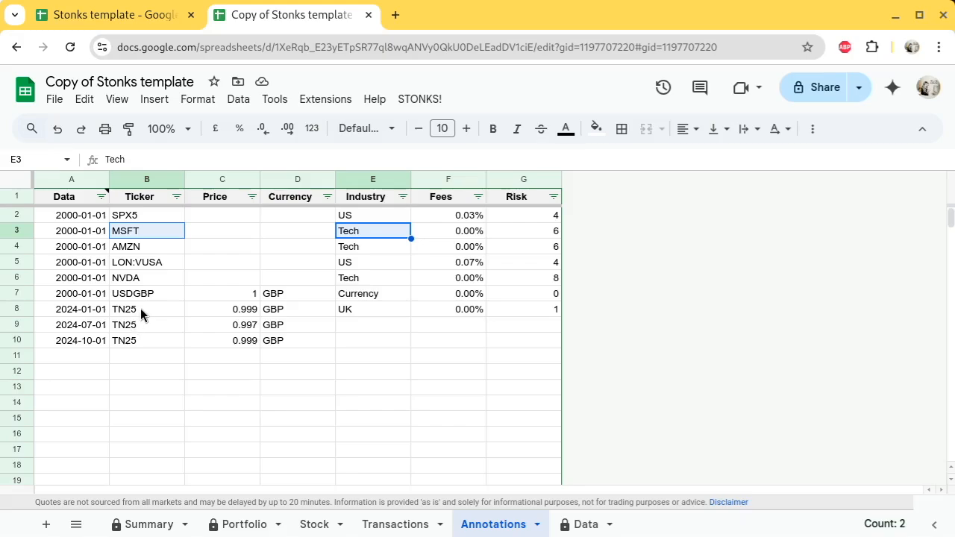
Examine the dated TN25 price entries in A8:D10 of Annotations, and view the Data sheet
{"action": "left_click_drag", "start_coordinate": [48, 307], "coordinate": [292, 340]}
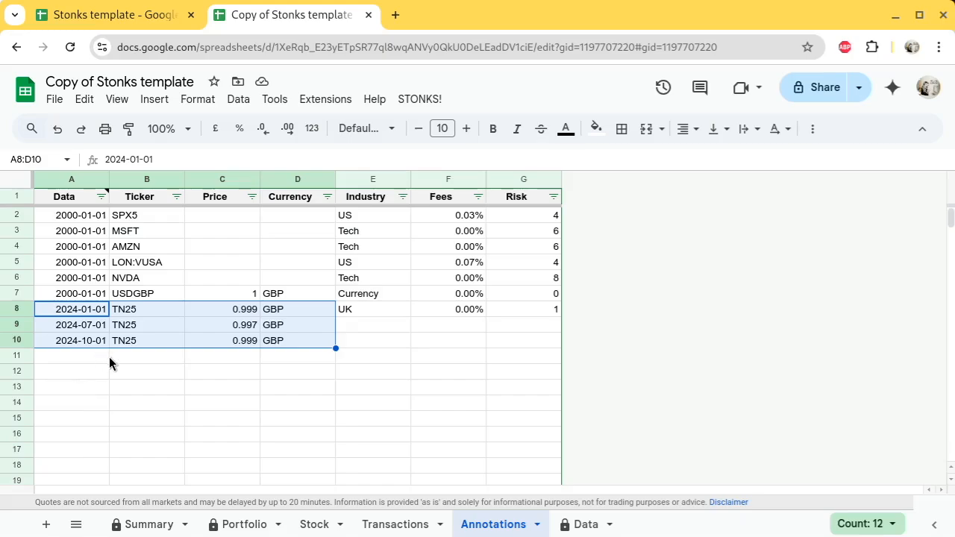
{"action": "left_click", "coordinate": [115, 356]}
{"action": "left_click_drag", "start_coordinate": [96, 308], "coordinate": [273, 342]}
{"action": "left_click", "coordinate": [270, 359]}
{"action": "left_click", "coordinate": [77, 364]}
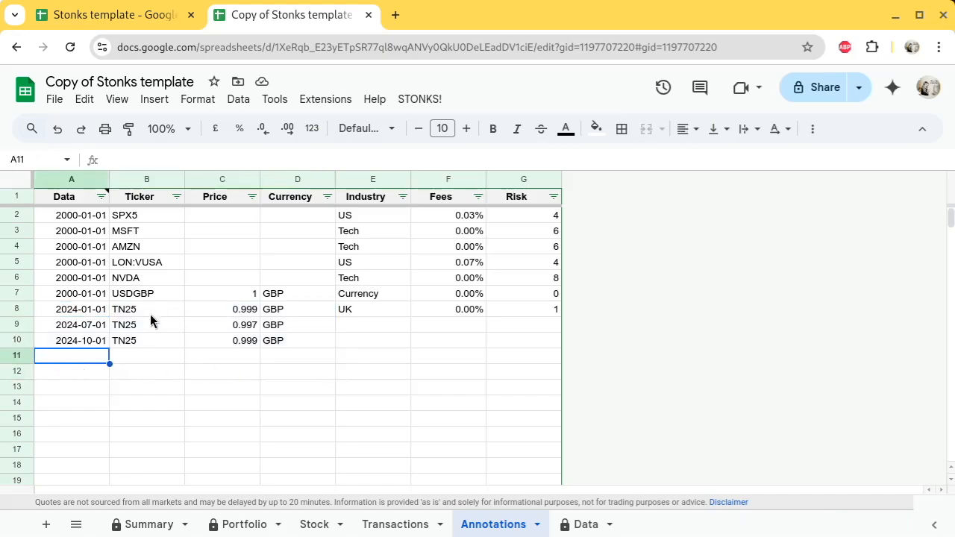
{"action": "left_click", "coordinate": [87, 312]}
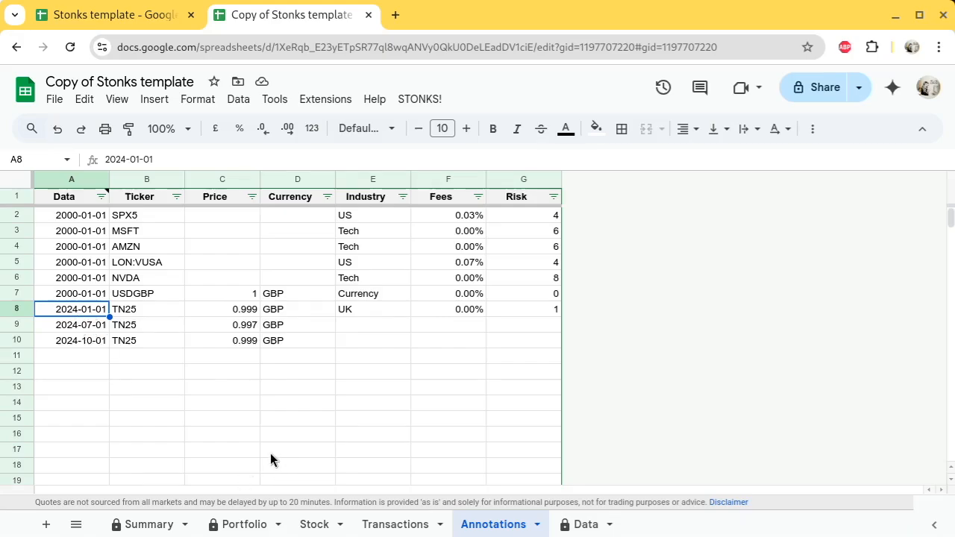
{"action": "left_click", "coordinate": [590, 526]}
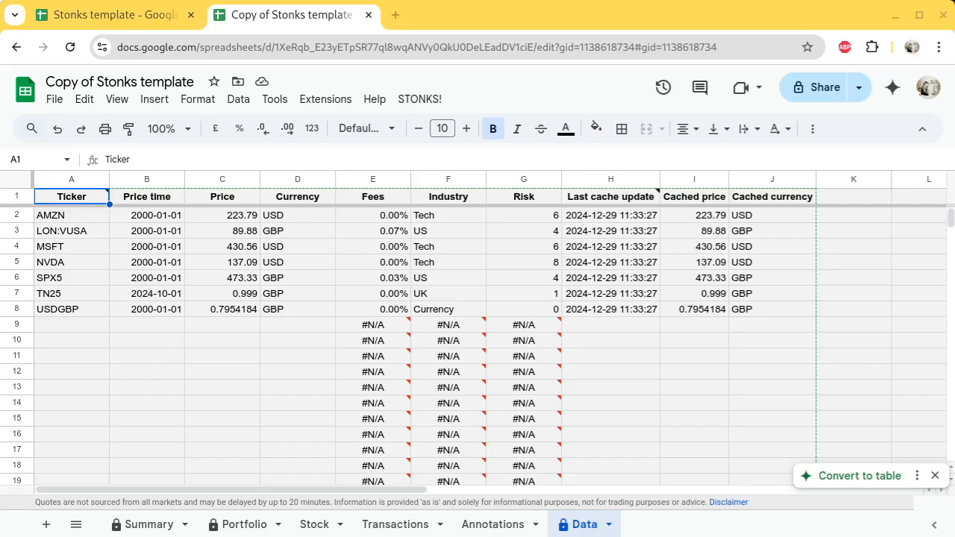
Clear all sample transactions in A2:I8 of the Transactions sheet
{"action": "left_click", "coordinate": [396, 525]}
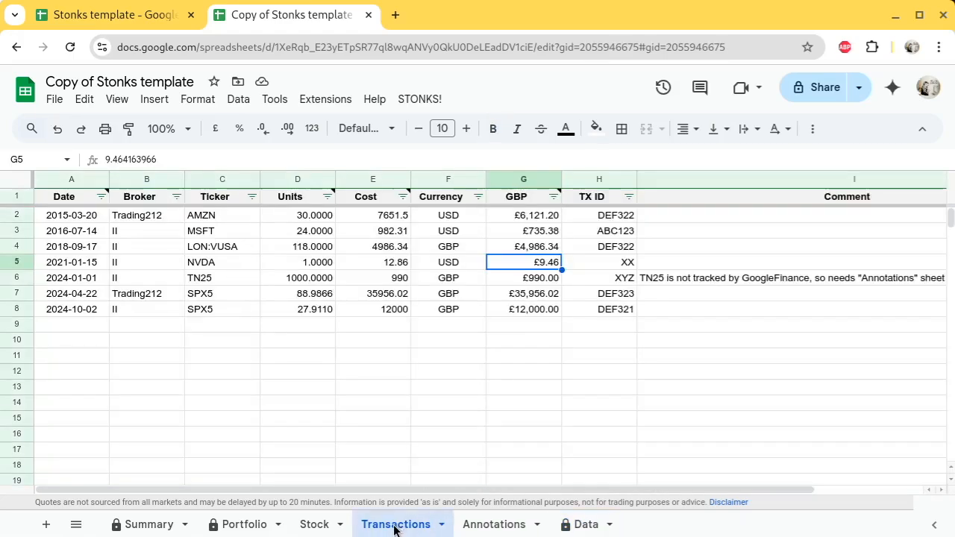
{"action": "left_click_drag", "start_coordinate": [74, 215], "coordinate": [754, 312]}
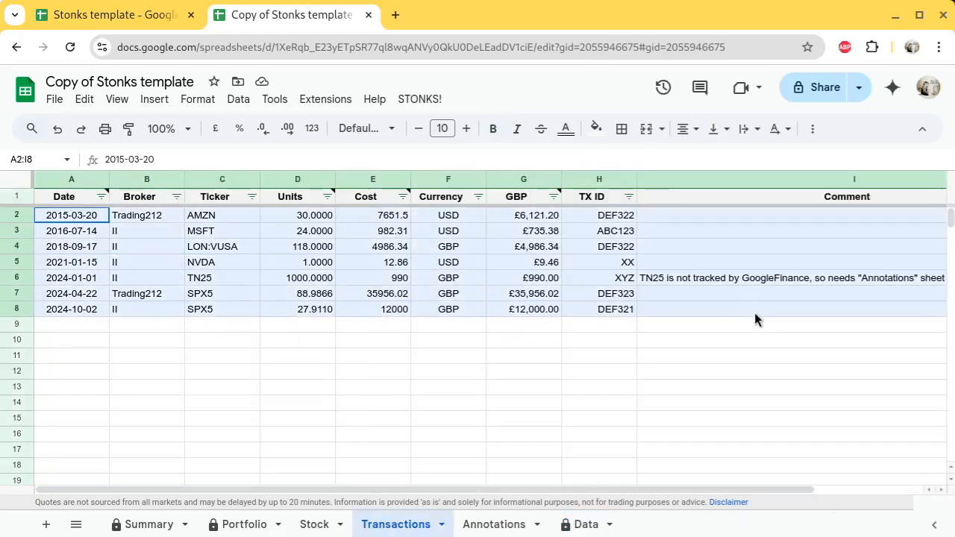
{"action": "key", "text": "Delete"}
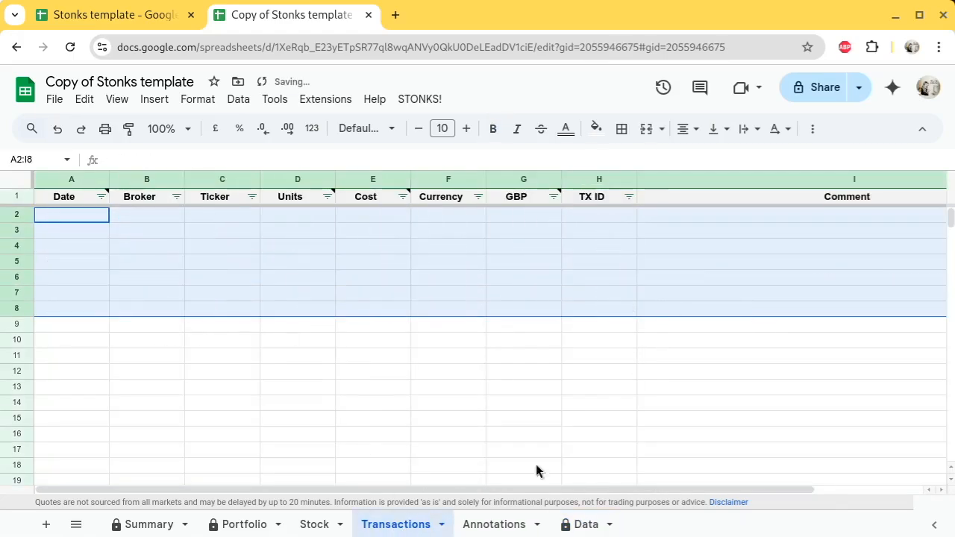
Clear all sample entries in A2:G10 of the Annotations sheet
{"action": "left_click", "coordinate": [474, 525]}
{"action": "left_click_drag", "start_coordinate": [105, 218], "coordinate": [500, 346]}
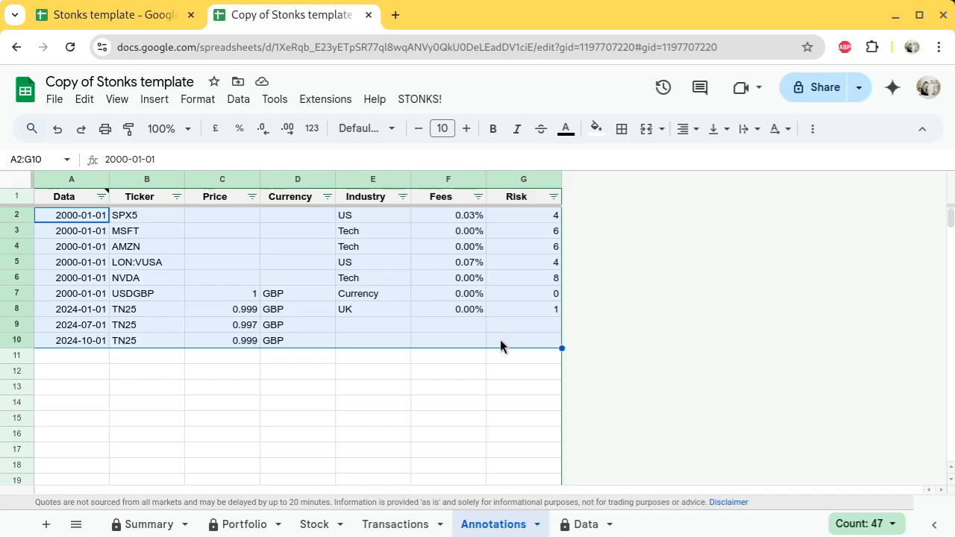
{"action": "key", "text": "Delete"}
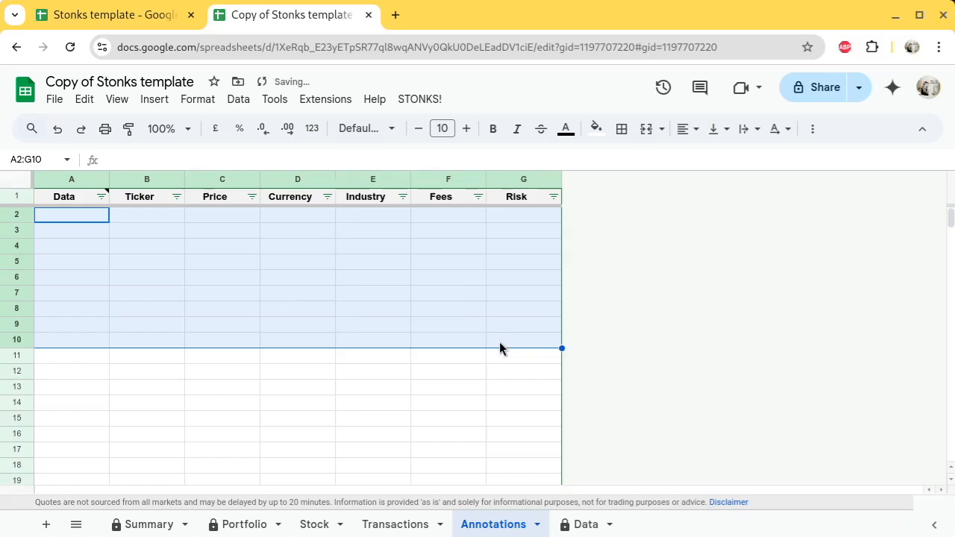
In row 2 of the Transactions sheet, enter date 2020-01-01, broker II and ticker AAPL
{"action": "left_click", "coordinate": [399, 524]}
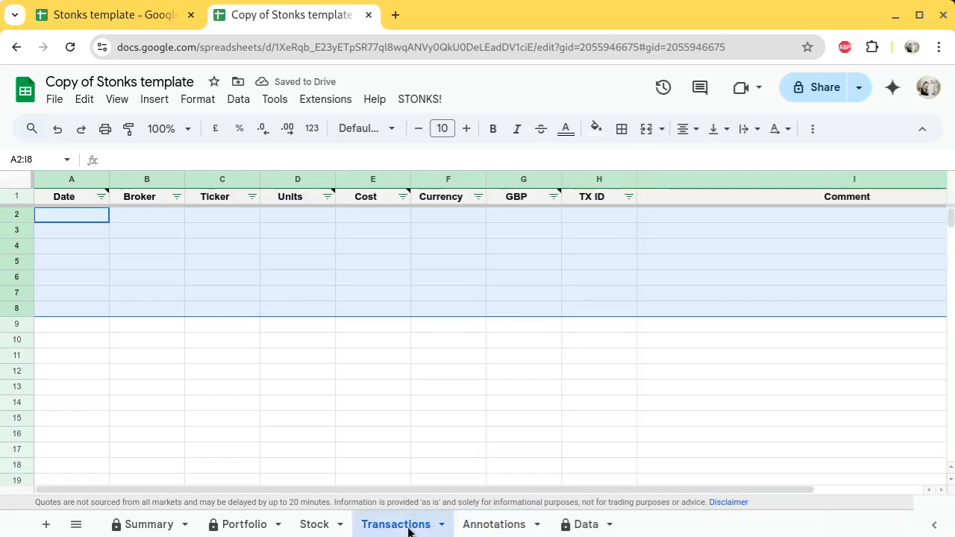
{"action": "left_click", "coordinate": [284, 309]}
{"action": "left_click", "coordinate": [95, 217]}
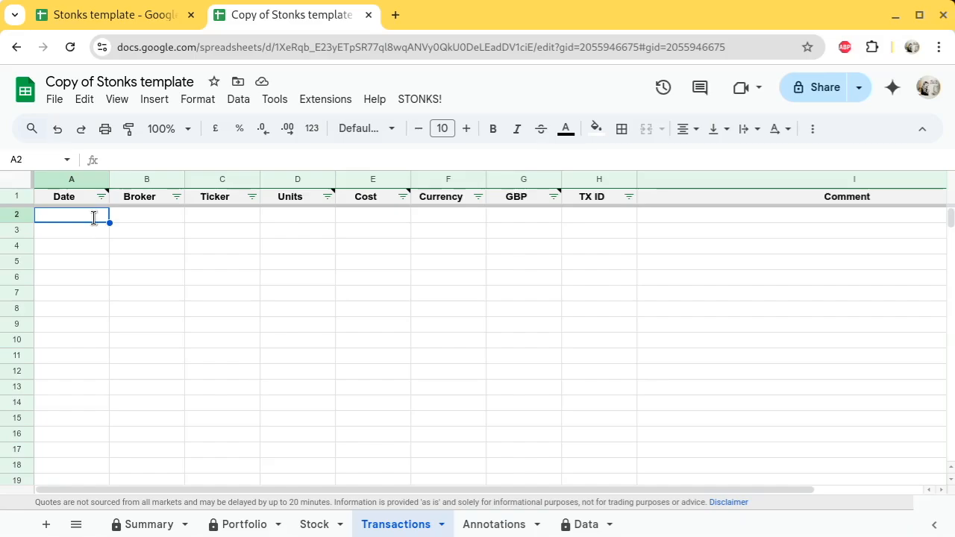
{"action": "type", "text": "2020-01-0"}
{"action": "type", "text": "7"}
{"action": "key", "text": "Tab"}
{"action": "type", "text": "II"}
{"action": "key", "text": "Tab"}
{"action": "type", "text": "AAPL"}
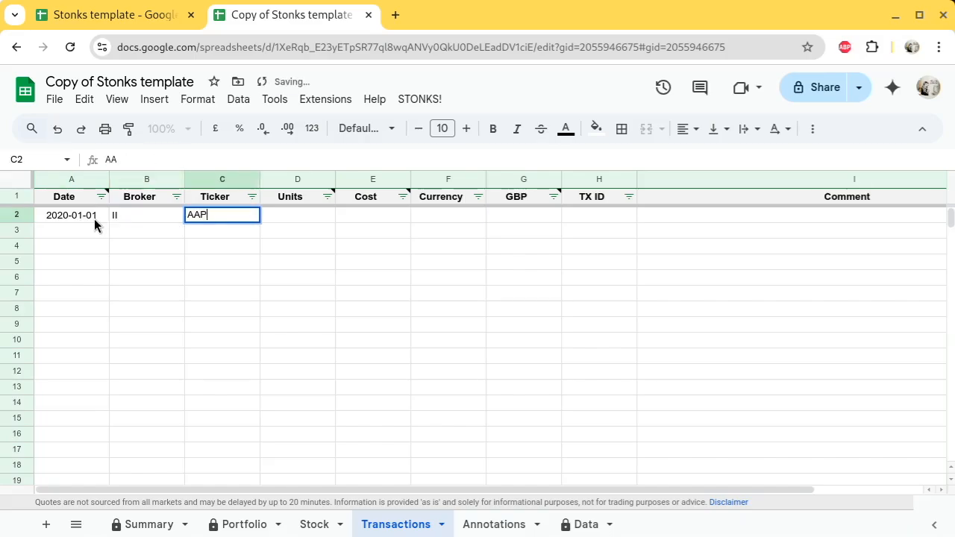
Complete the first AAPL transaction with 10 units, a cost of 750 and currency USD
{"action": "key", "text": "Tab"}
{"action": "type", "text": "1"}
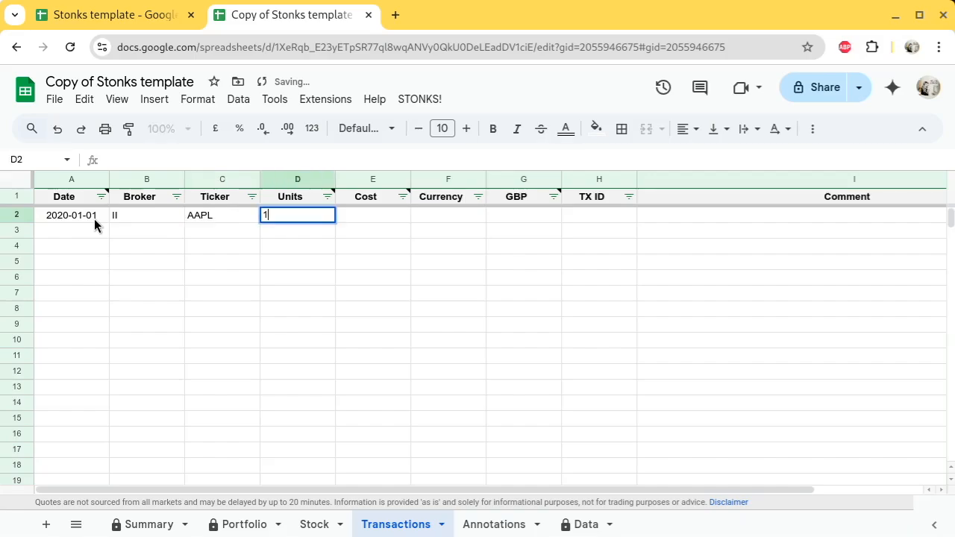
{"action": "type", "text": "0"}
{"action": "key", "text": "Tab"}
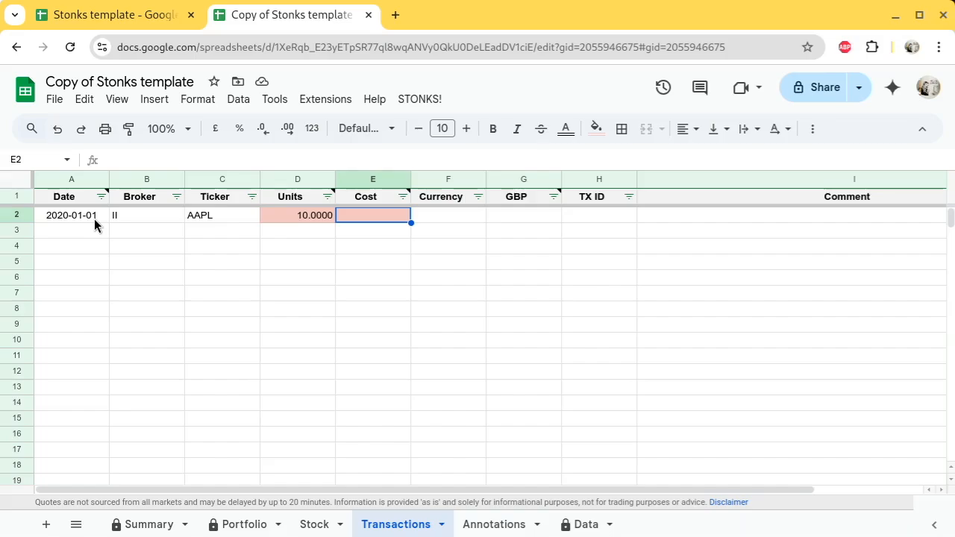
{"action": "type", "text": "750"}
{"action": "key", "text": "Tab"}
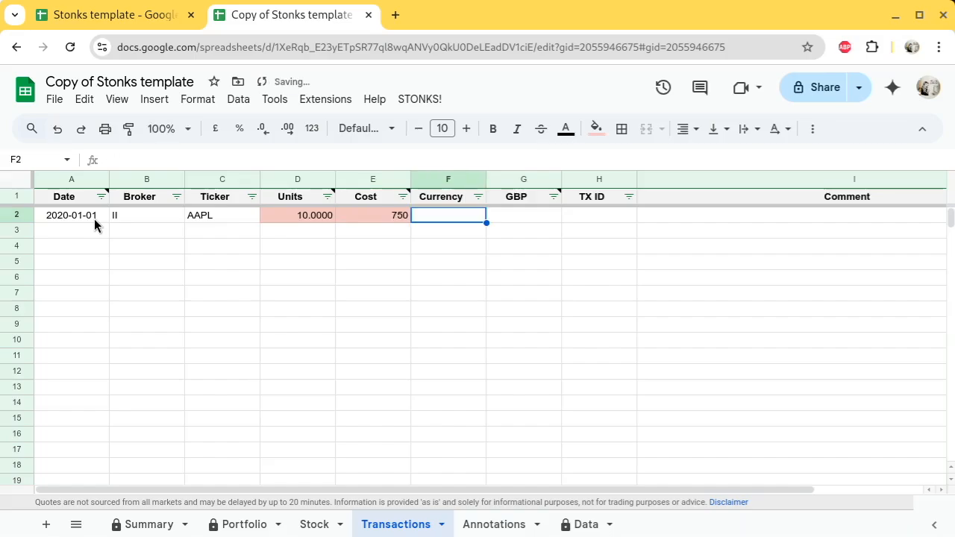
{"action": "type", "text": "USD"}
{"action": "key", "text": "Tab"}
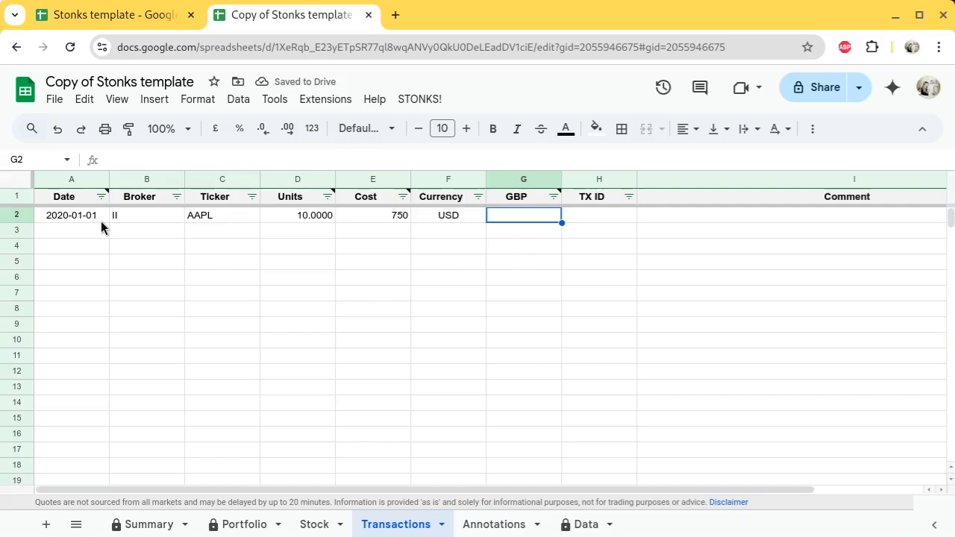
Fill the GBP conversion formula from G13 up to G2 and check it in G2
{"action": "left_click", "coordinate": [549, 386]}
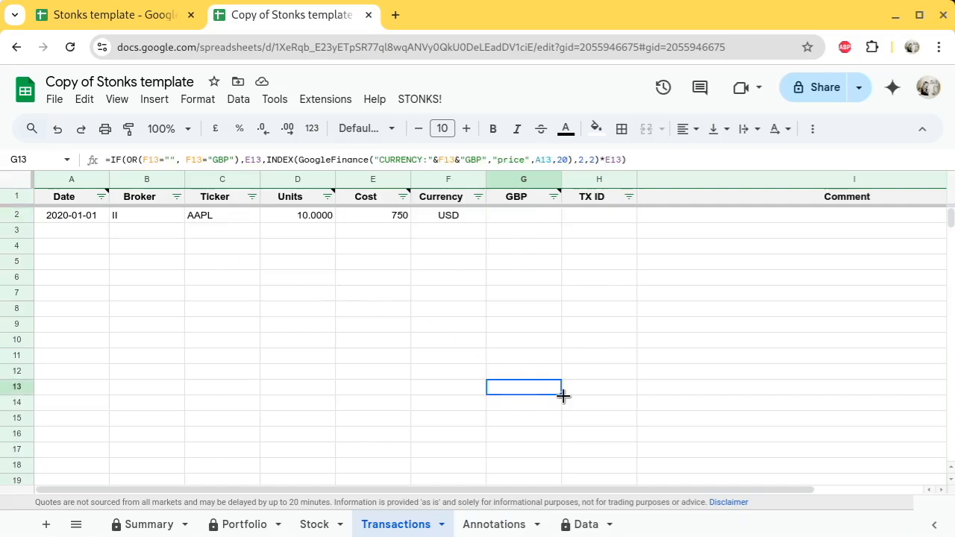
{"action": "left_click_drag", "start_coordinate": [564, 395], "coordinate": [552, 220]}
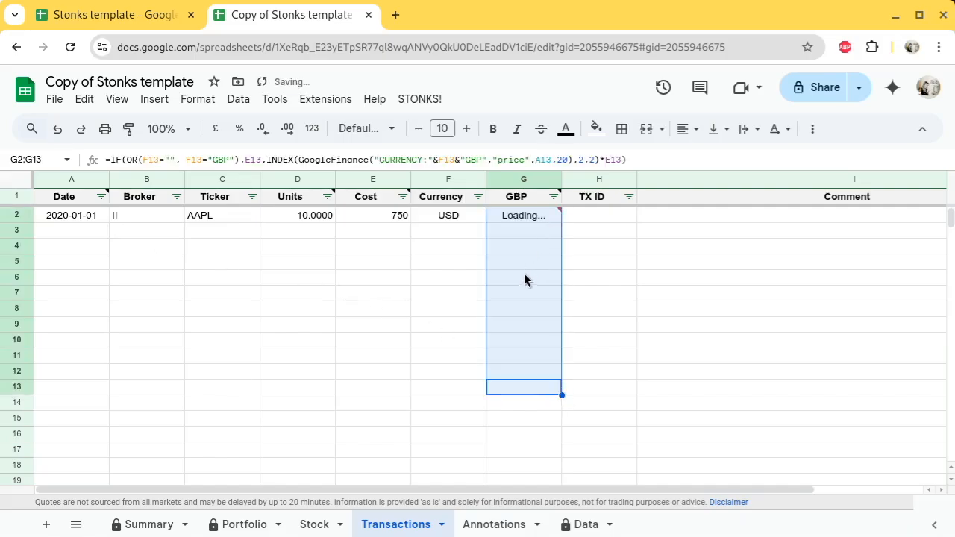
{"action": "left_click", "coordinate": [450, 231]}
{"action": "left_click", "coordinate": [545, 217]}
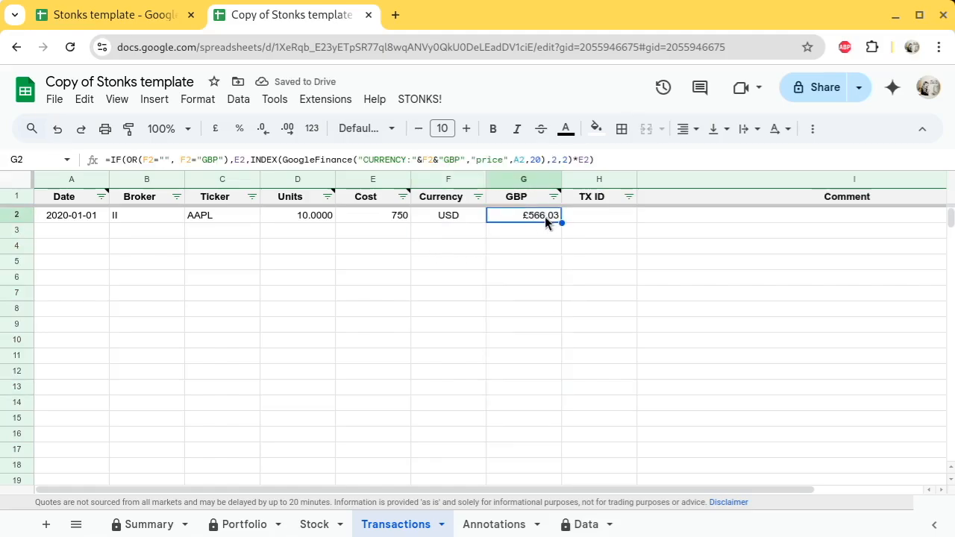
Enter date 2021-05-03, broker II and ticker AAPL for a second transaction in row 3
{"action": "key", "text": "Right"}
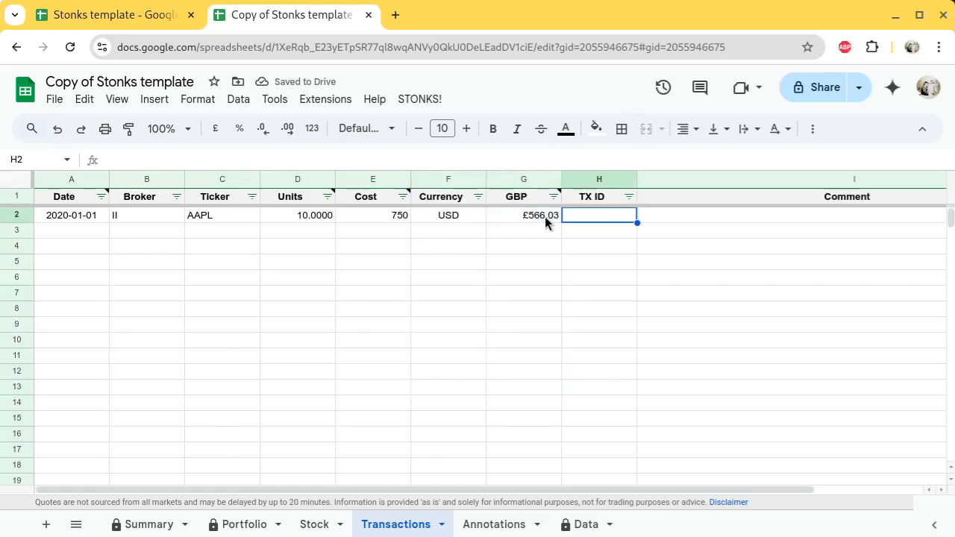
{"action": "key", "text": "Down"}
{"action": "key", "text": "Left"}
{"action": "key", "text": "Left"}
{"action": "key", "text": "Left"}
{"action": "key", "text": "Left"}
{"action": "key", "text": "Left"}
{"action": "key", "text": "Left"}
{"action": "key", "text": "Left"}
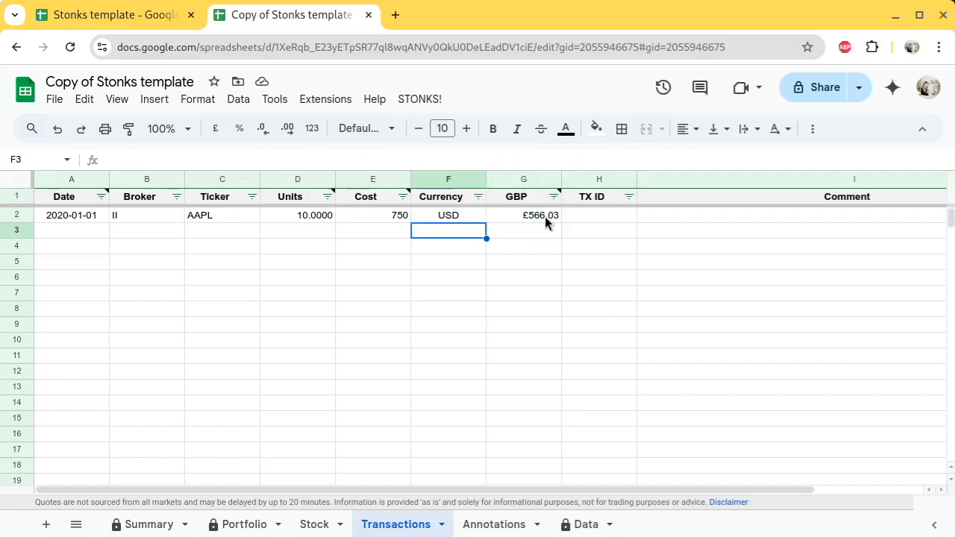
{"action": "type", "text": "2021-05-03"}
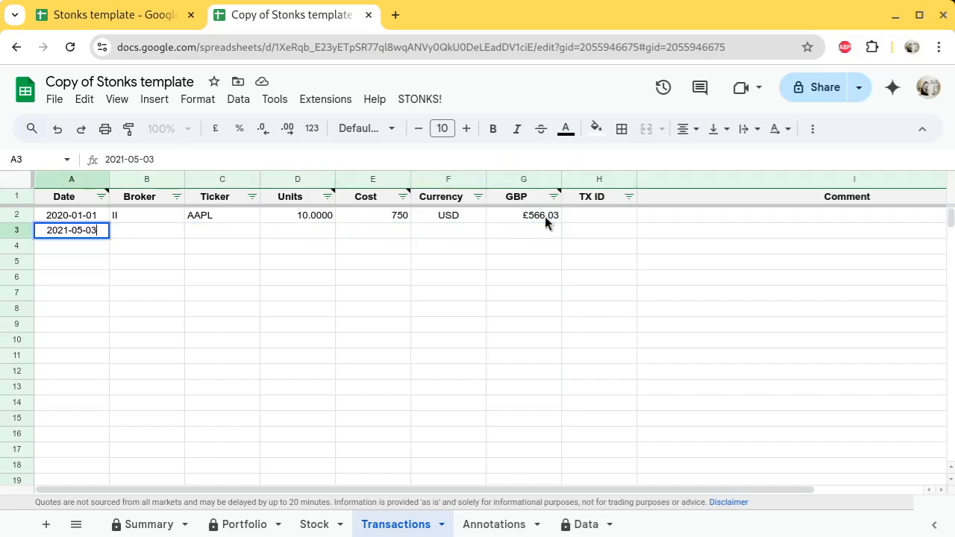
{"action": "key", "text": "Tab"}
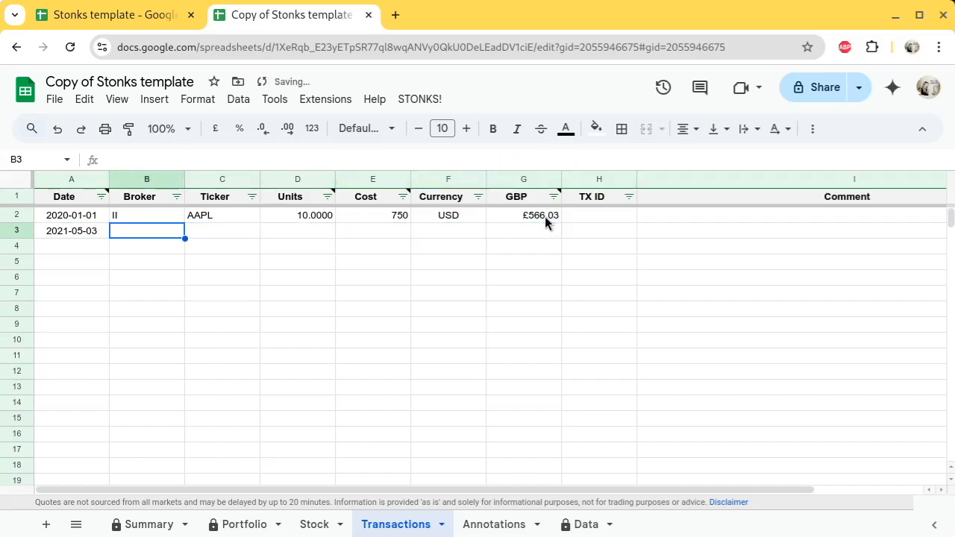
{"action": "type", "text": "II"}
{"action": "key", "text": "Tab"}
{"action": "type", "text": "AAPL"}
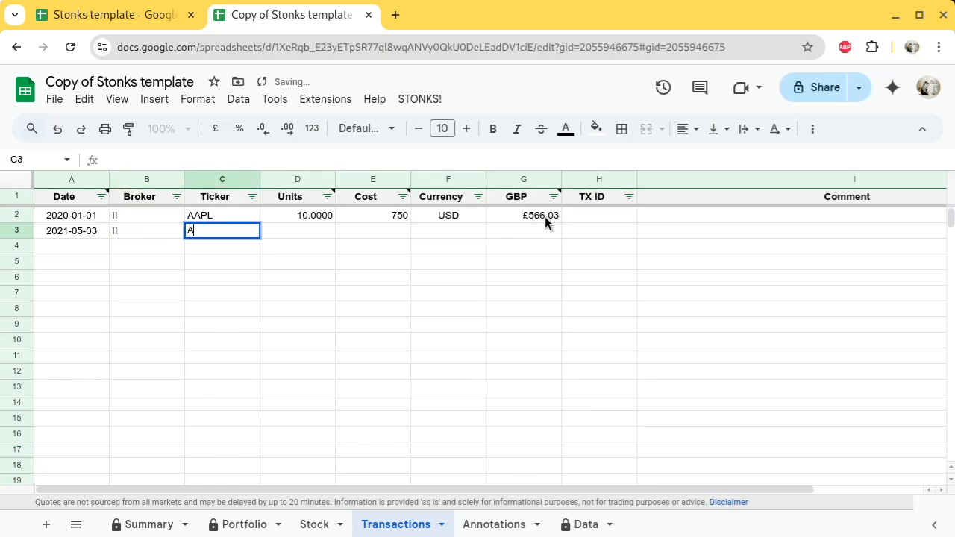
Complete the row 3 transaction with 10 units, a cost of 1330 and currency USD
{"action": "key", "text": "Tab"}
{"action": "type", "text": "10"}
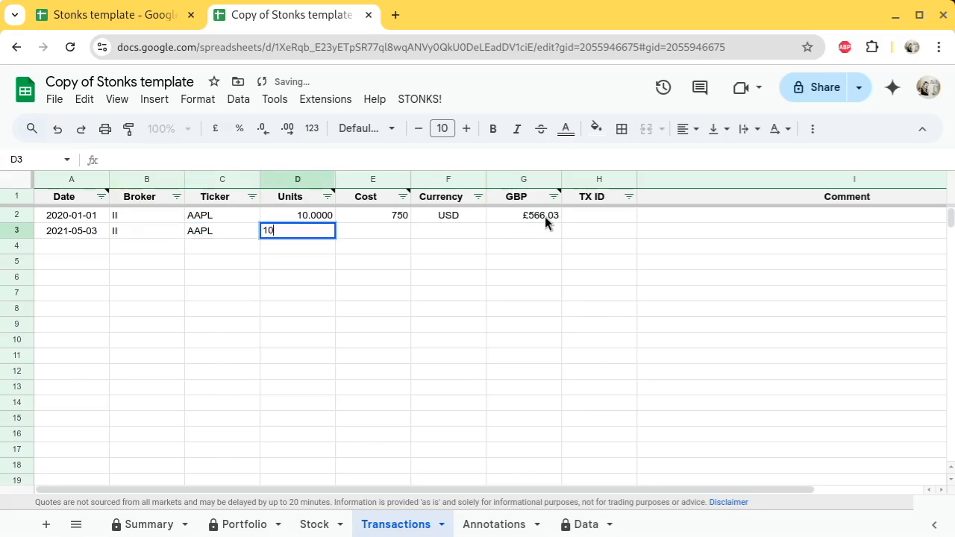
{"action": "key", "text": "Tab"}
{"action": "type", "text": "1330"}
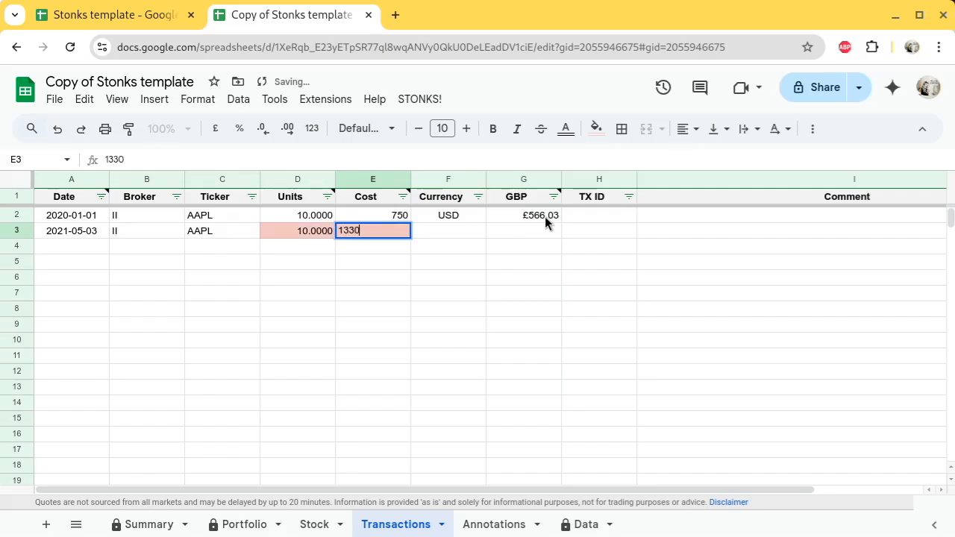
{"action": "key", "text": "Tab"}
{"action": "type", "text": "USD"}
{"action": "key", "text": "Return"}
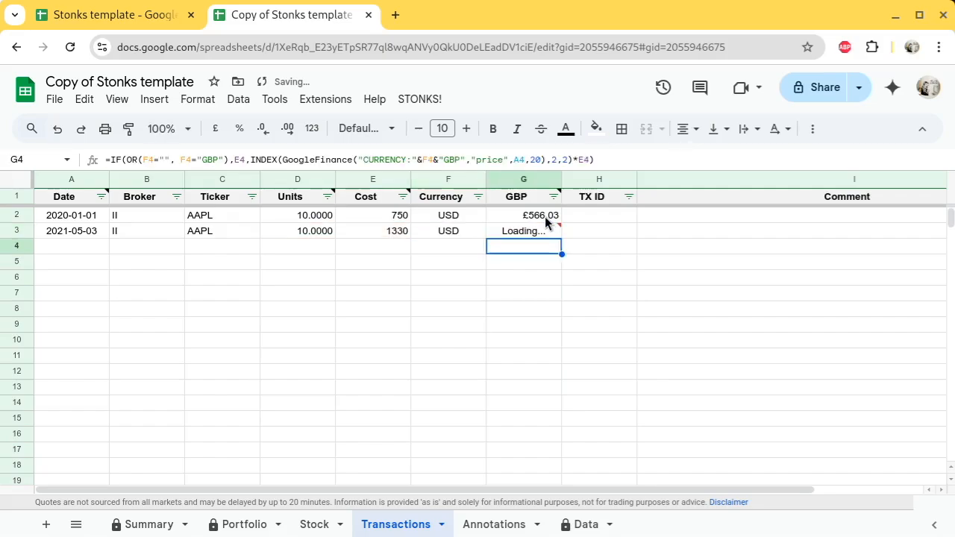
Enter date 2024-09-13, broker II and ticker AAPL for a third transaction in row 4
{"action": "type", "text": "2"}
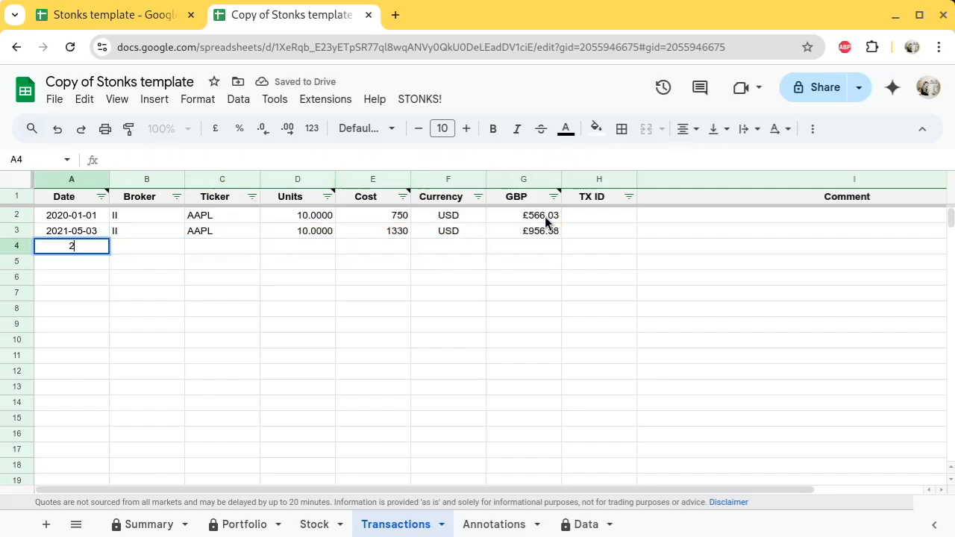
{"action": "type", "text": "024-09-13"}
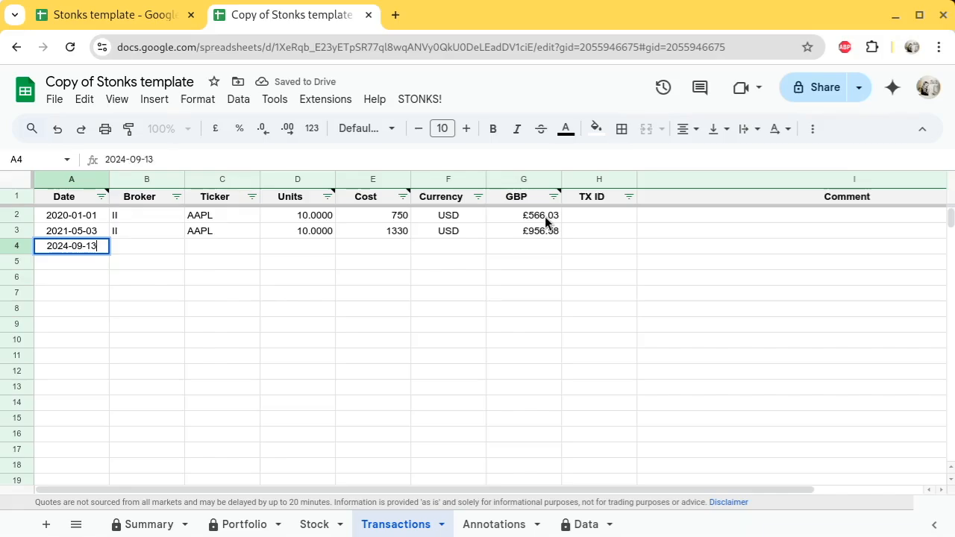
{"action": "key", "text": "Tab"}
{"action": "type", "text": "II"}
{"action": "key", "text": "Tab"}
{"action": "type", "text": "A"}
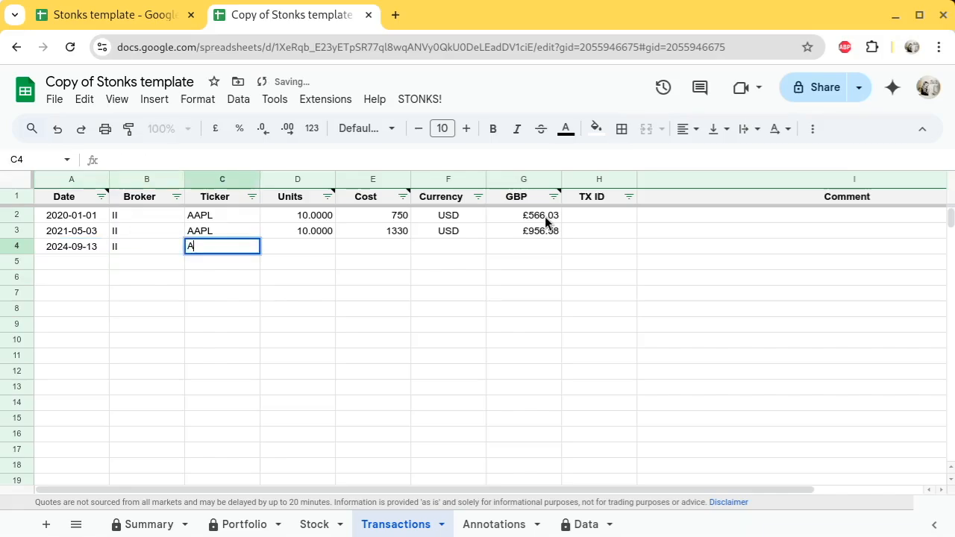
{"action": "type", "text": "APL"}
{"action": "key", "text": "Tab"}
Complete the row 4 transaction with 1 unit, a cost of 230 and currency USD
{"action": "type", "text": "1"}
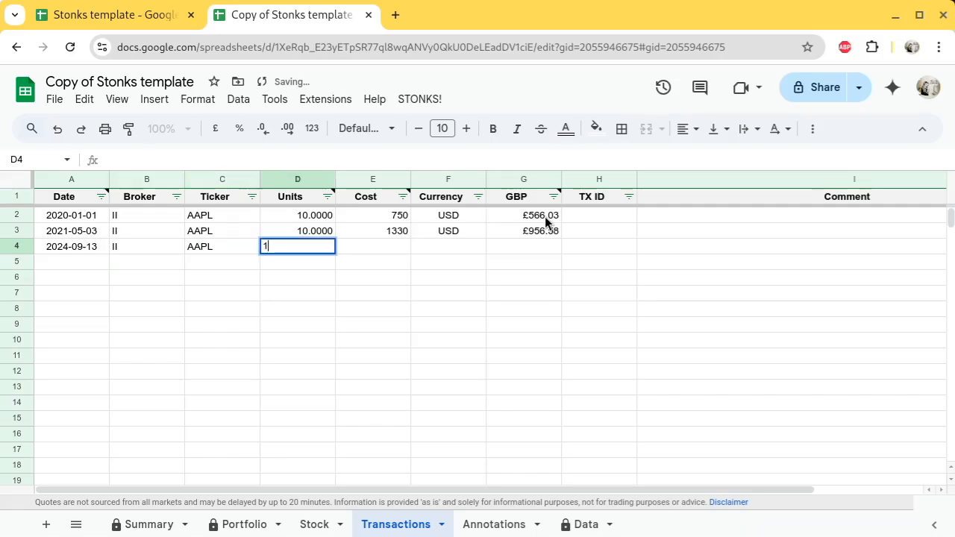
{"action": "key", "text": "Tab"}
{"action": "type", "text": "2"}
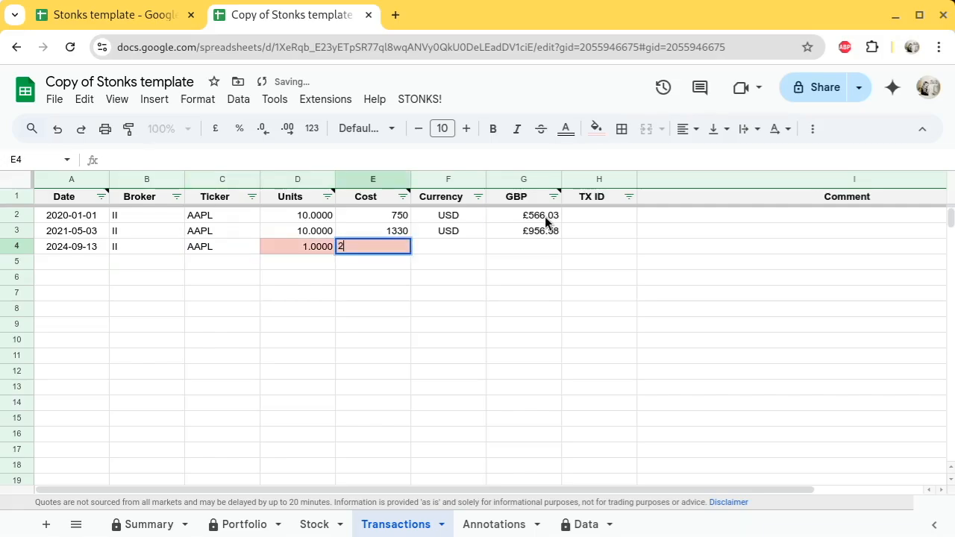
{"action": "type", "text": "30"}
{"action": "key", "text": "Tab"}
{"action": "type", "text": "USD"}
{"action": "key", "text": "Tab"}
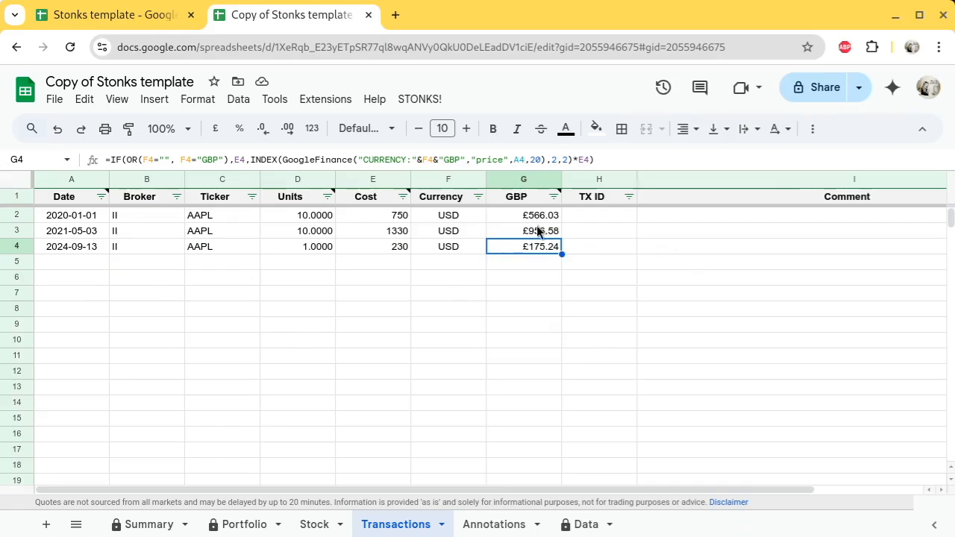
Replace the GBP conversion formulas in G2:G4 with their plain values and check the contents of G2
{"action": "left_click_drag", "start_coordinate": [534, 218], "coordinate": [531, 235]}
{"action": "key", "text": "shift+Down"}
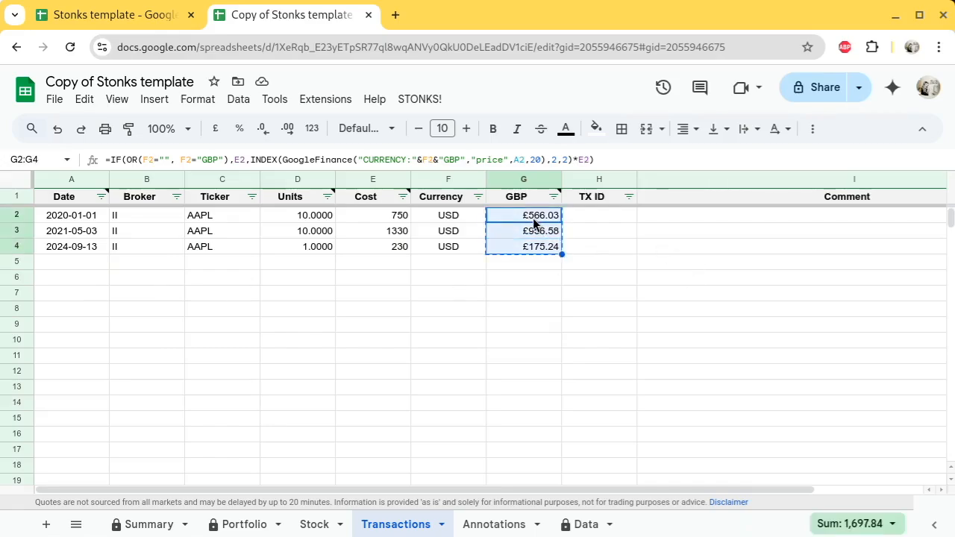
{"action": "key", "text": "ctrl+shift+v"}
{"action": "key", "text": "Down"}
{"action": "key", "text": "Up"}
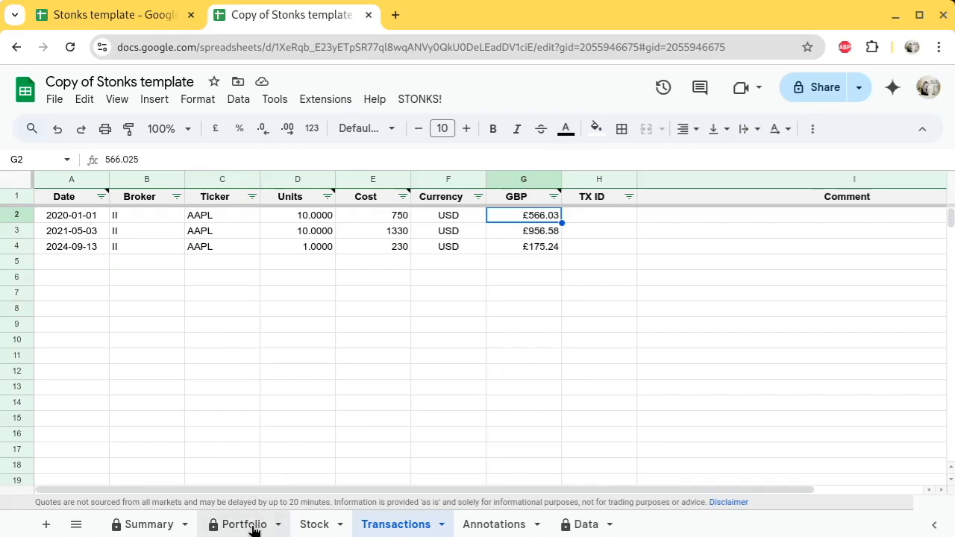
Review the AAPL row on the Portfolio sheet and inspect the formula in its Industry cell
{"action": "left_click", "coordinate": [252, 529]}
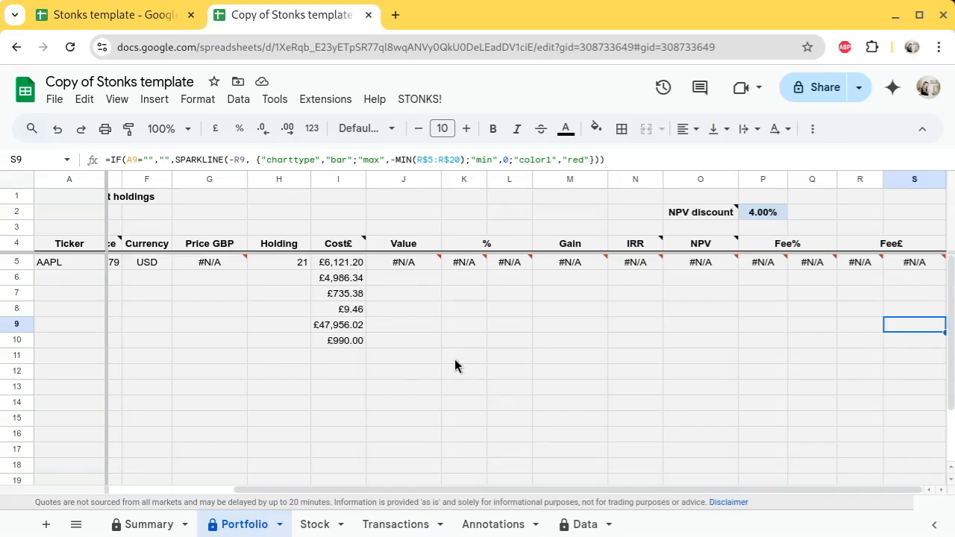
{"action": "scroll", "coordinate": [240, 351], "scroll_direction": "left", "scroll_amount": 3}
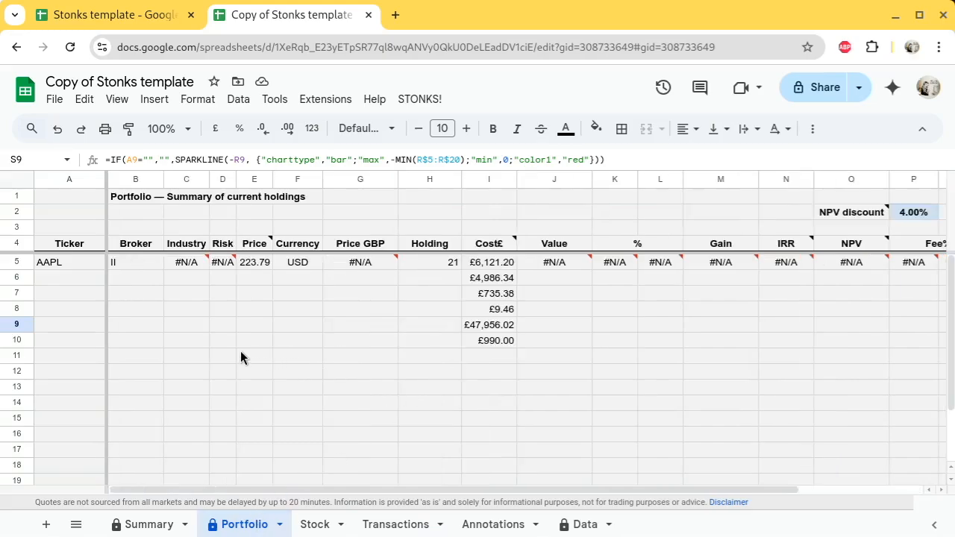
{"action": "left_click", "coordinate": [185, 263]}
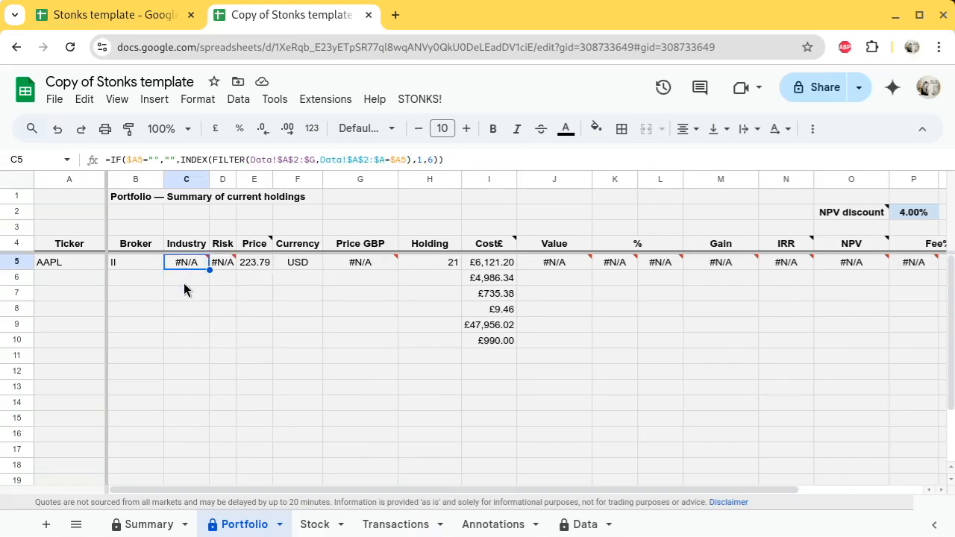
Start an annotation in row 2 of the Annotations sheet with date 2000-01-01 and ticker AAPL
{"action": "left_click", "coordinate": [494, 524]}
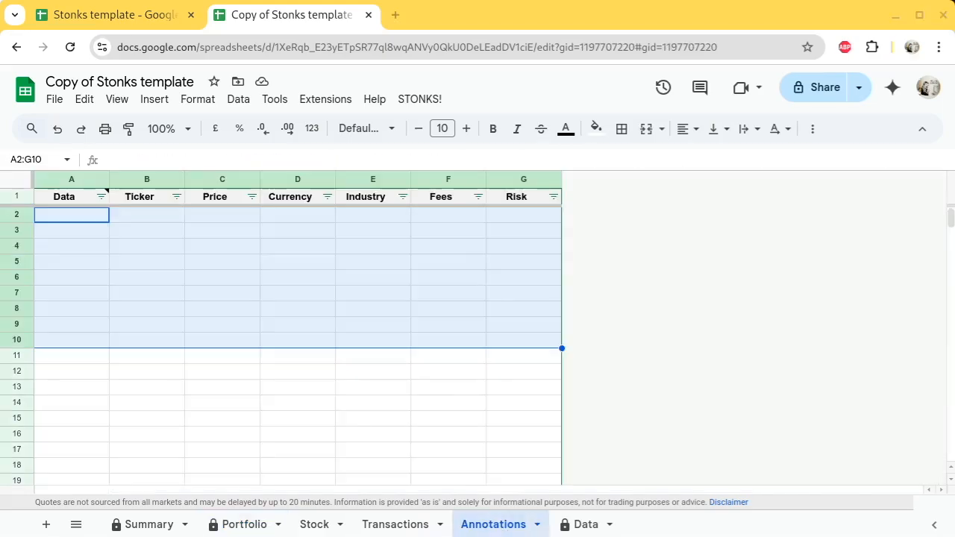
{"action": "left_click", "coordinate": [89, 214]}
{"action": "key", "text": "Up"}
{"action": "key", "text": "Down"}
{"action": "type", "text": "2000-01-"}
{"action": "key", "text": "BackSpace"}
{"action": "key", "text": "BackSpace"}
{"action": "type", "text": "-01-01"}
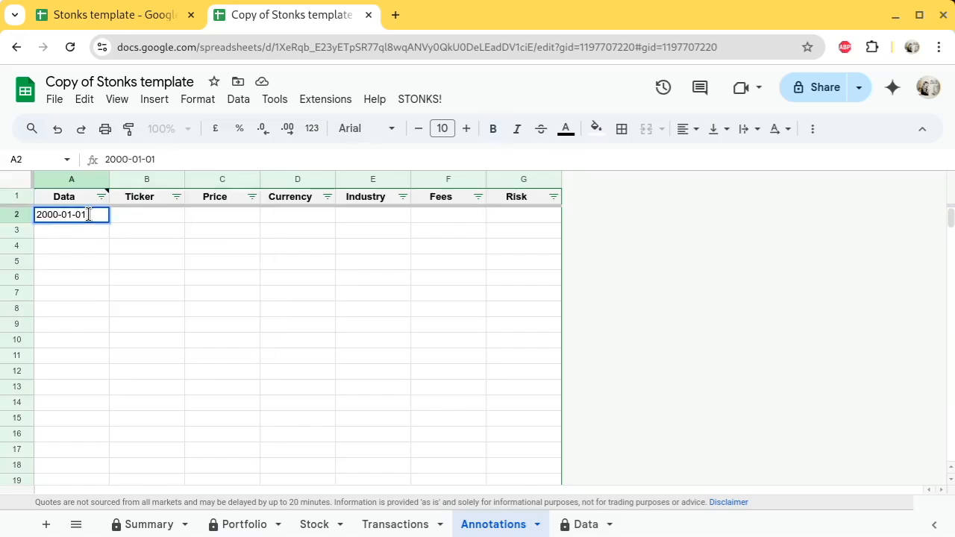
{"action": "key", "text": "Tab"}
{"action": "type", "text": "AAPL"}
{"action": "key", "text": "Tab"}
{"action": "key", "text": "Tab"}
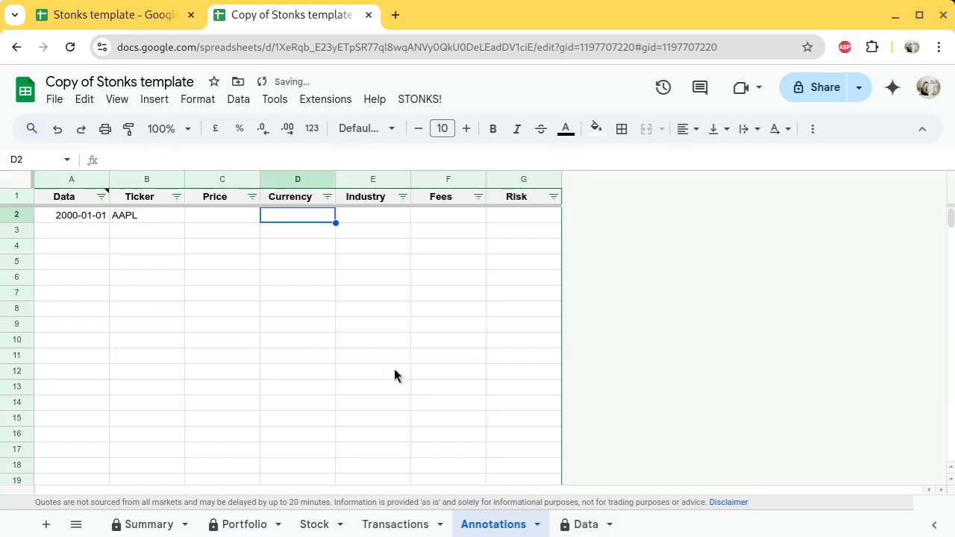
Enter Tech as the AAPL annotation's industry in E2, and replace it with Fashion
{"action": "key", "text": "Tab"}
{"action": "type", "text": "T"}
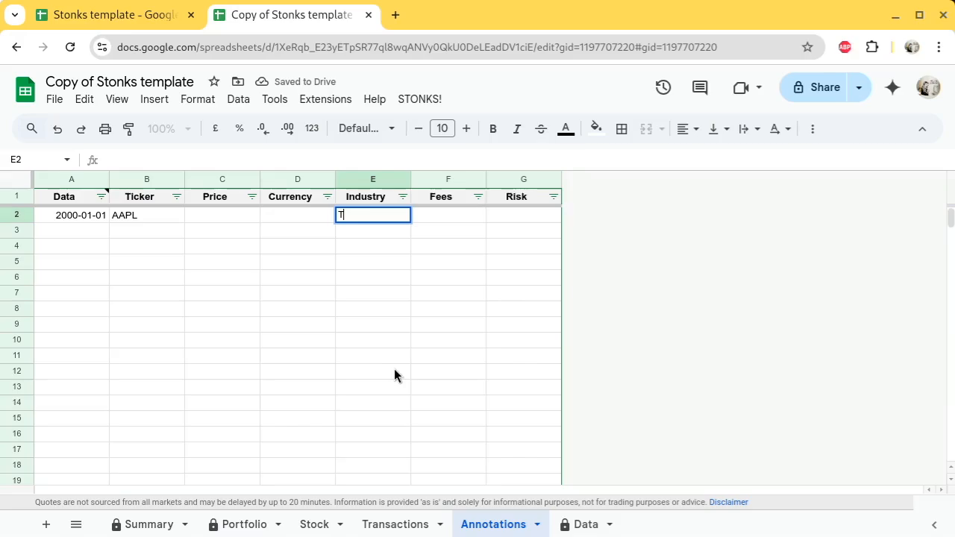
{"action": "type", "text": "ech"}
{"action": "key", "text": "Tab"}
{"action": "key", "text": "Left"}
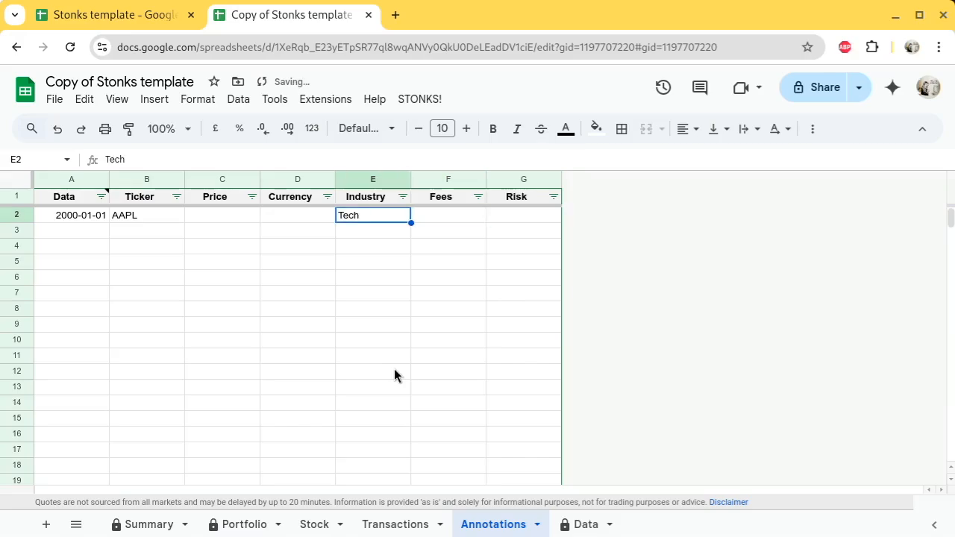
{"action": "type", "text": "Fashion"}
{"action": "key", "text": "Tab"}
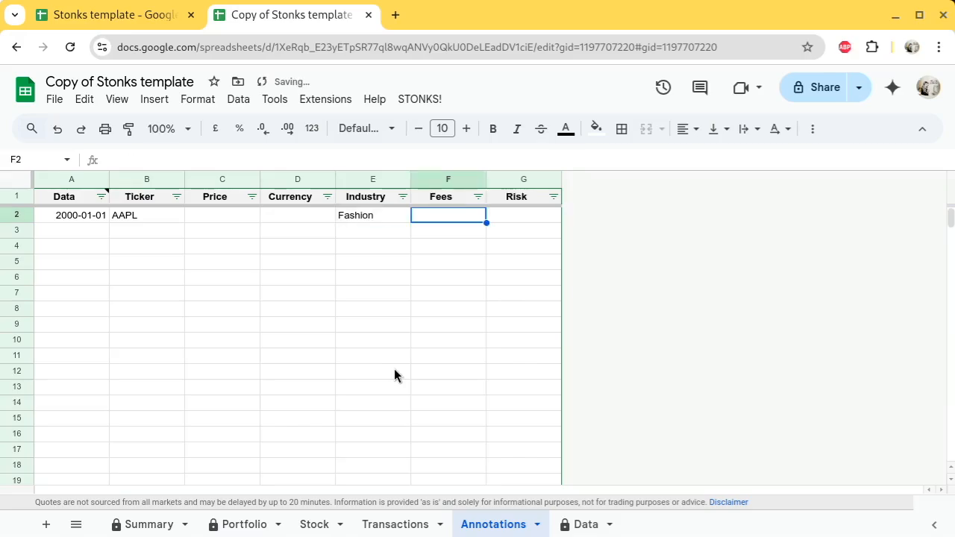
Set the AAPL annotation's fees to 0% and its risk to 8
{"action": "key", "text": "Tab"}
{"action": "key", "text": "Down"}
{"action": "key", "text": "Left"}
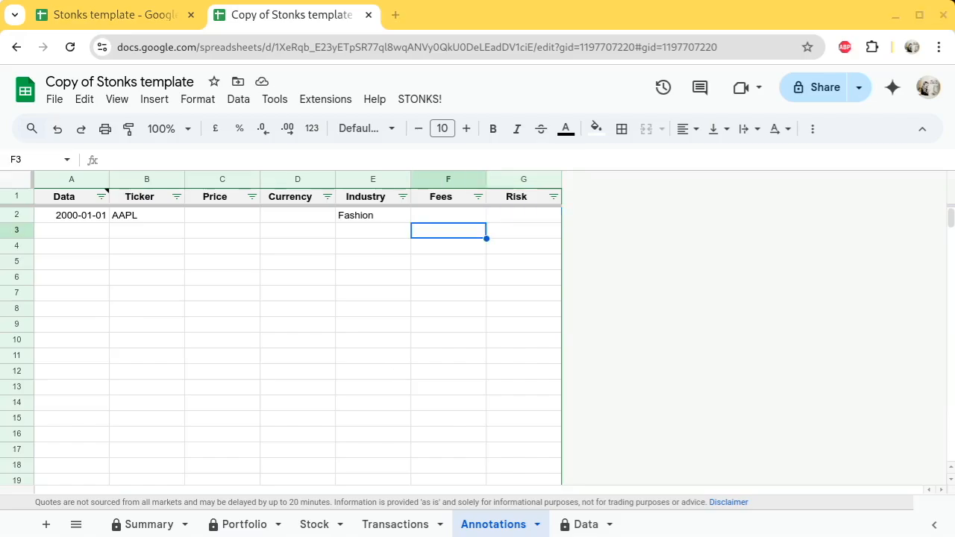
{"action": "left_click", "coordinate": [449, 219]}
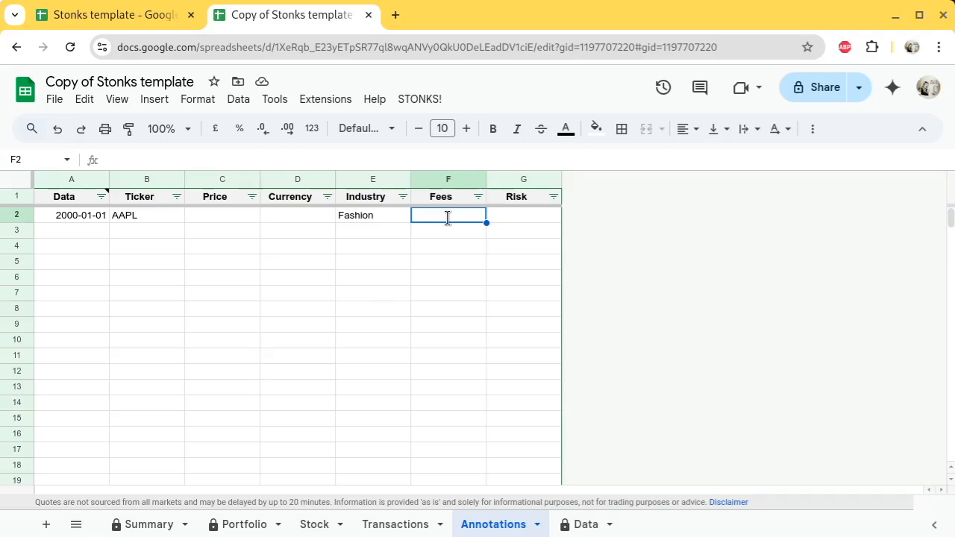
{"action": "type", "text": "0"}
{"action": "key", "text": "Tab"}
{"action": "type", "text": "8"}
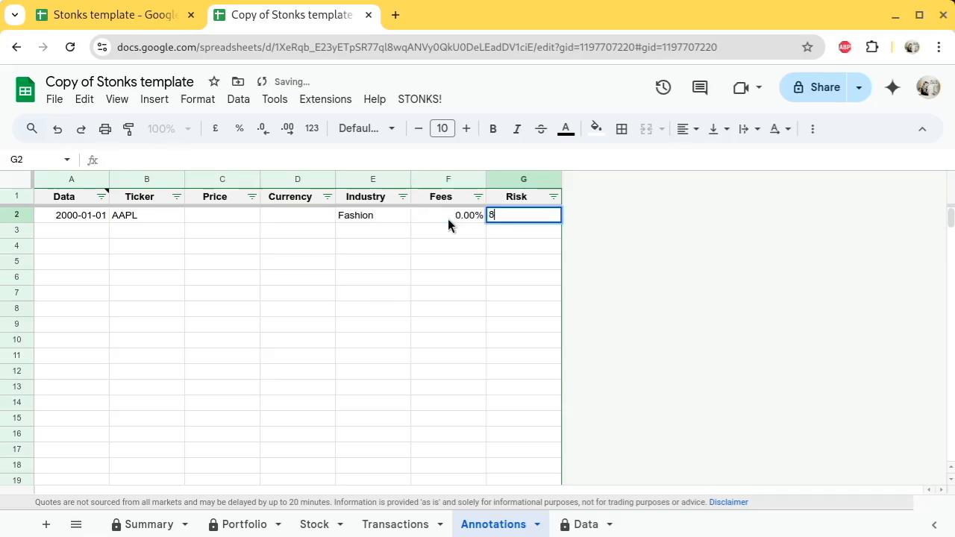
{"action": "key", "text": "Return"}
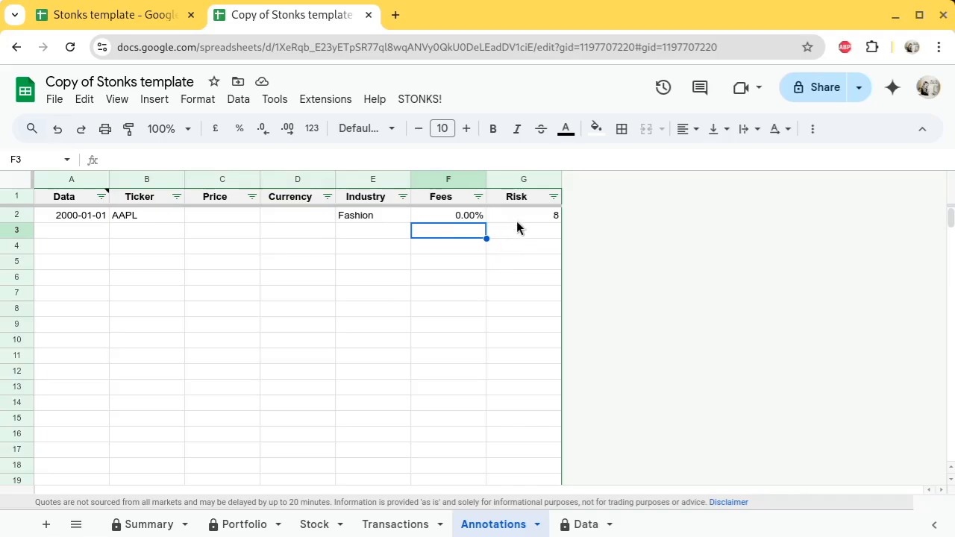
Check the AAPL price and GBP price formulas on the Portfolio sheet and their source on the Data sheet
{"action": "left_click", "coordinate": [236, 525]}
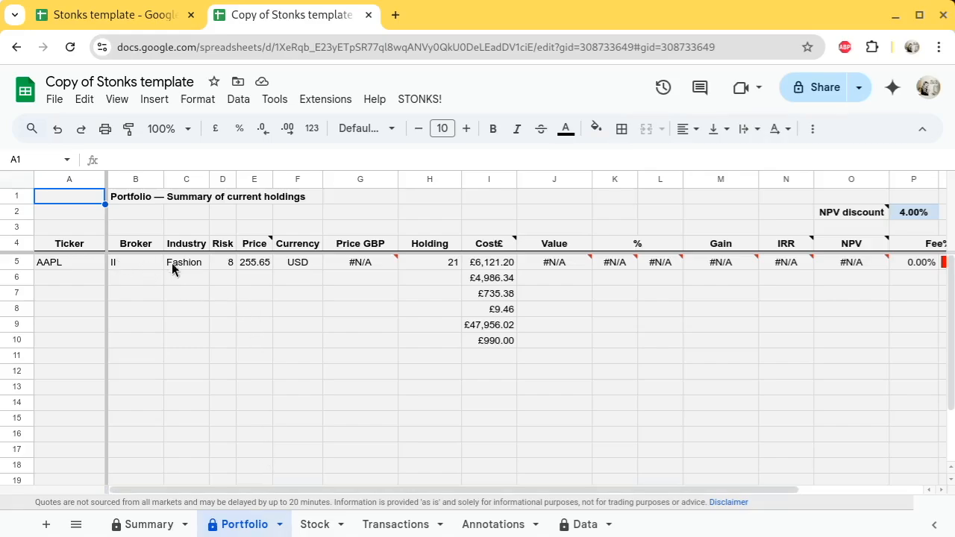
{"action": "left_click", "coordinate": [354, 277]}
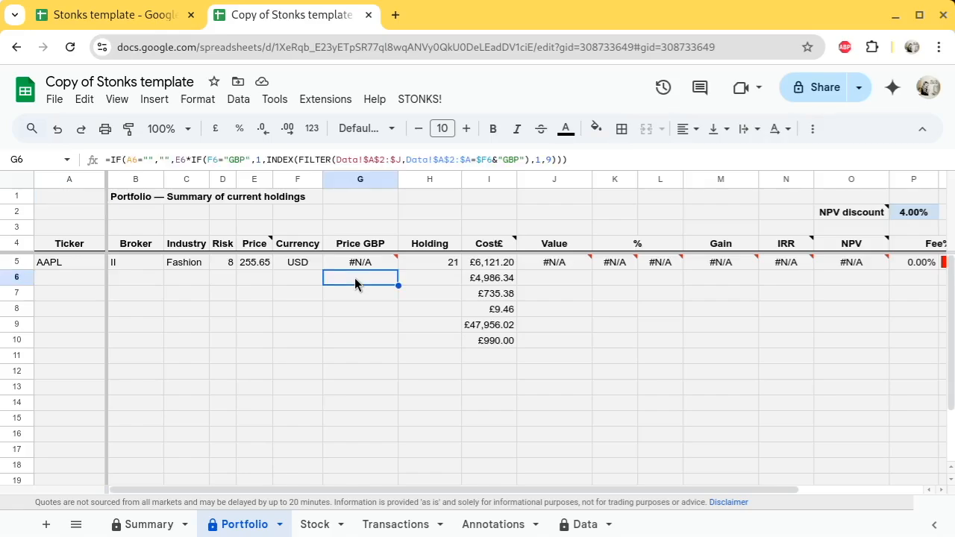
{"action": "left_click", "coordinate": [254, 263]}
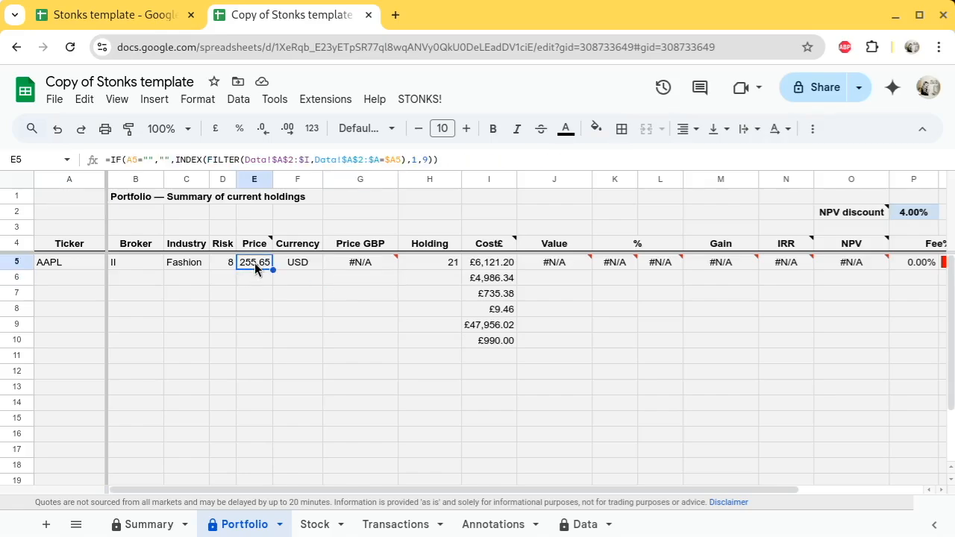
{"action": "left_click", "coordinate": [584, 526]}
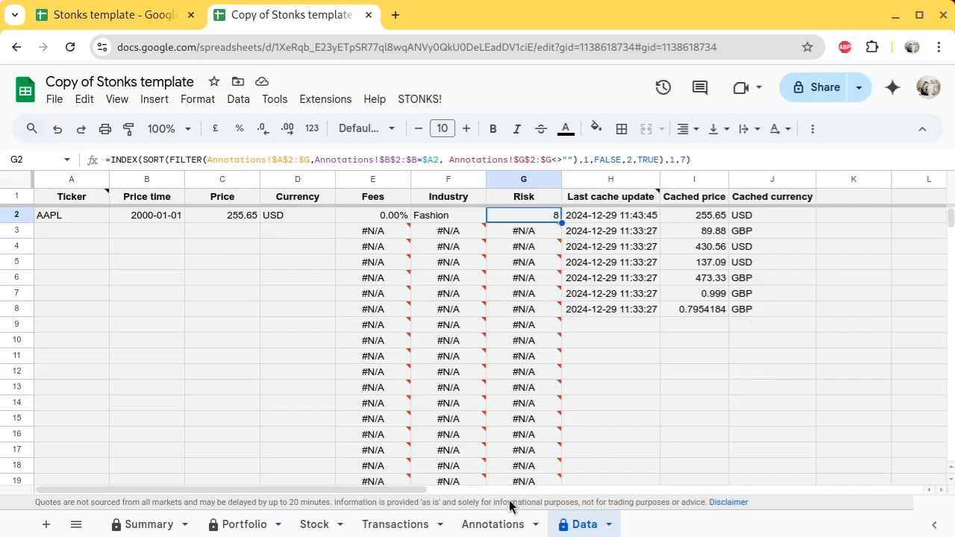
Start a second annotation in row 3 of the Annotations sheet with date 2000-01-01 and ticker USDGBP
{"action": "left_click", "coordinate": [489, 527]}
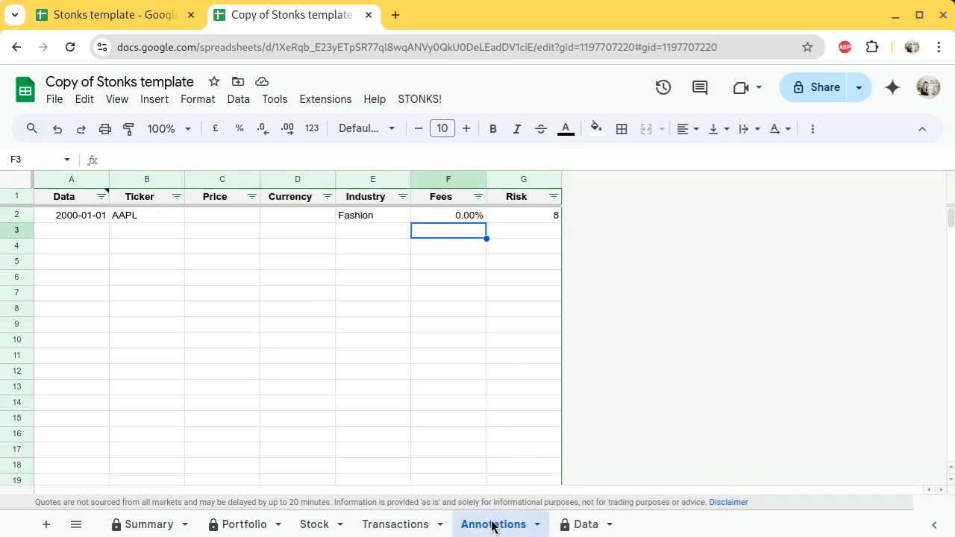
{"action": "left_click", "coordinate": [80, 233]}
{"action": "type", "text": "2"}
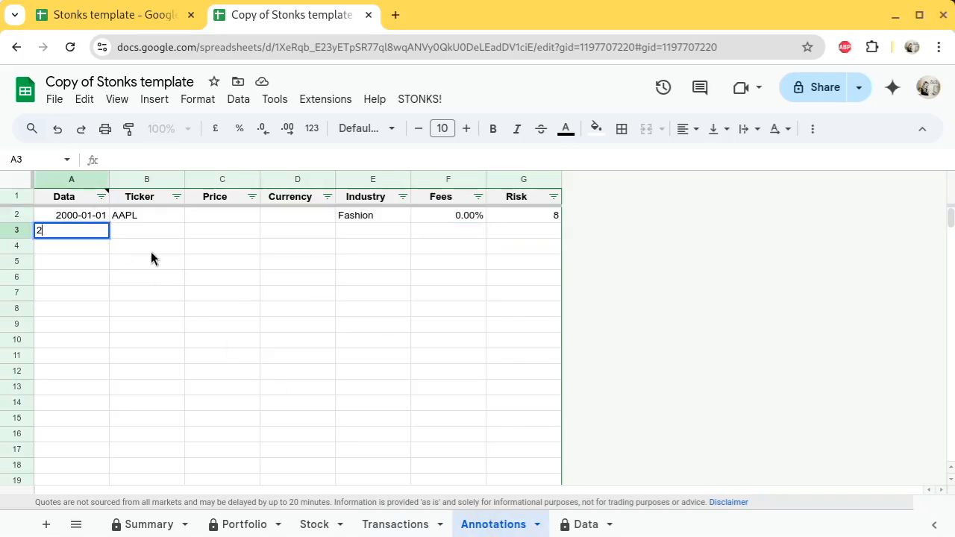
{"action": "type", "text": "000-01-01"}
{"action": "key", "text": "Tab"}
{"action": "type", "text": "USDGBP"}
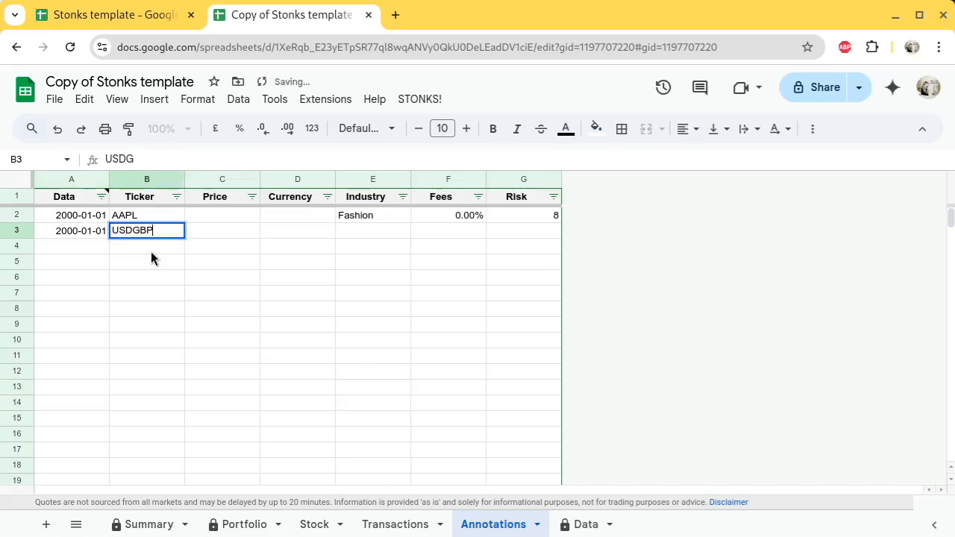
Give the USDGBP annotation a price of 1, currency GBP and industry Currency
{"action": "key", "text": "Tab"}
{"action": "type", "text": "1"}
{"action": "key", "text": "Tab"}
{"action": "type", "text": "GBP"}
{"action": "key", "text": "Tab"}
{"action": "type", "text": "C"}
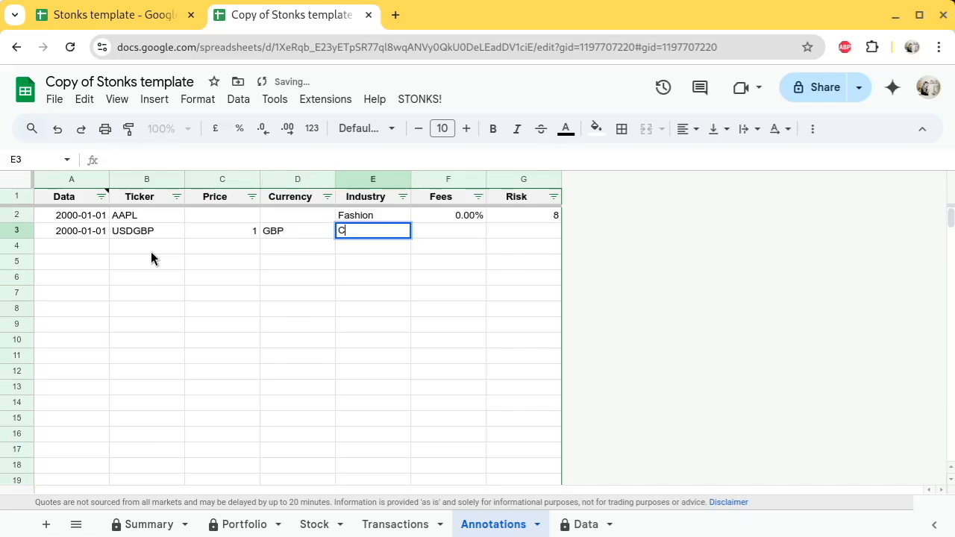
{"action": "type", "text": "urrency"}
Set the USDGBP annotation's fees to 0% and its risk to 0
{"action": "key", "text": "Tab"}
{"action": "type", "text": "0"}
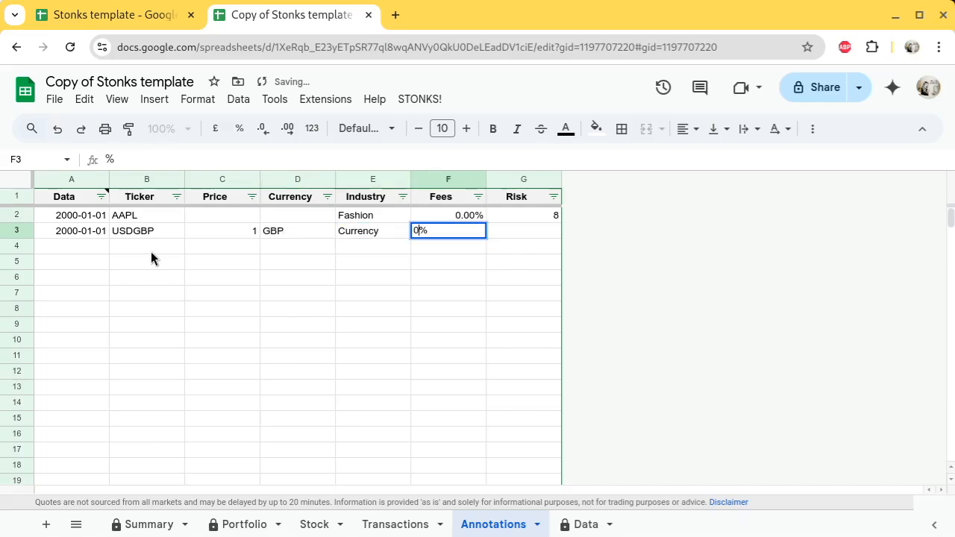
{"action": "key", "text": "Tab"}
{"action": "type", "text": "0"}
{"action": "key", "text": "Return"}
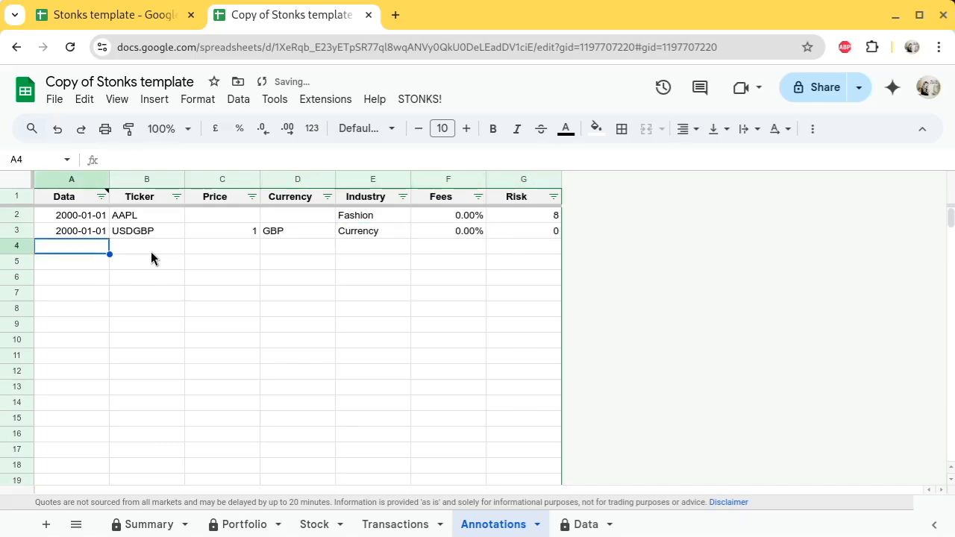
Check the AAPL GBP price and its formula on the Portfolio sheet, and return to the Annotations sheet
{"action": "left_click", "coordinate": [397, 523]}
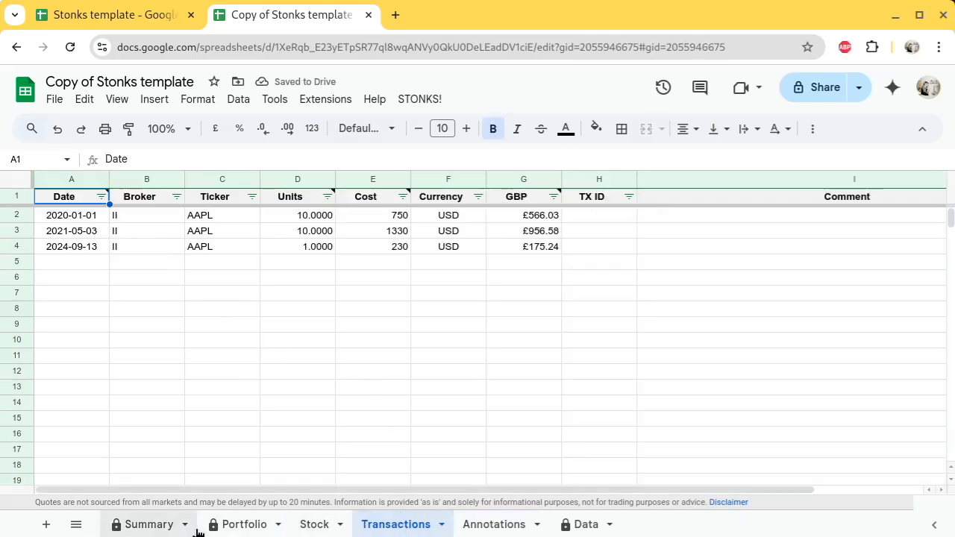
{"action": "left_click", "coordinate": [235, 525]}
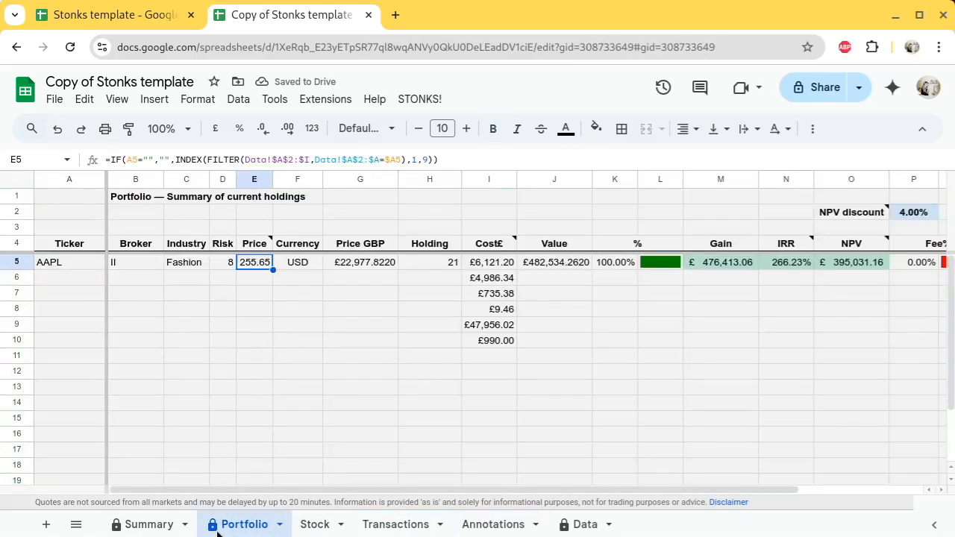
{"action": "left_click", "coordinate": [365, 265]}
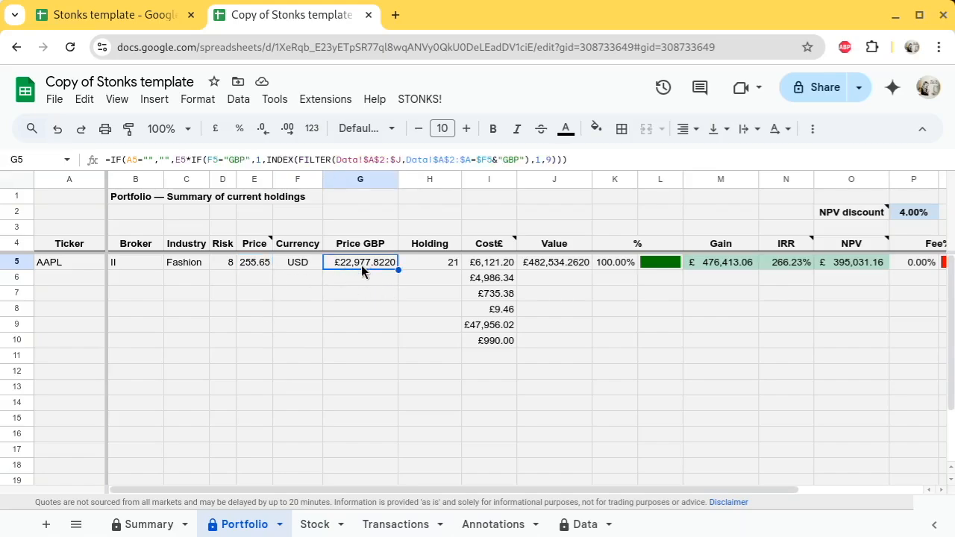
{"action": "left_click", "coordinate": [484, 526]}
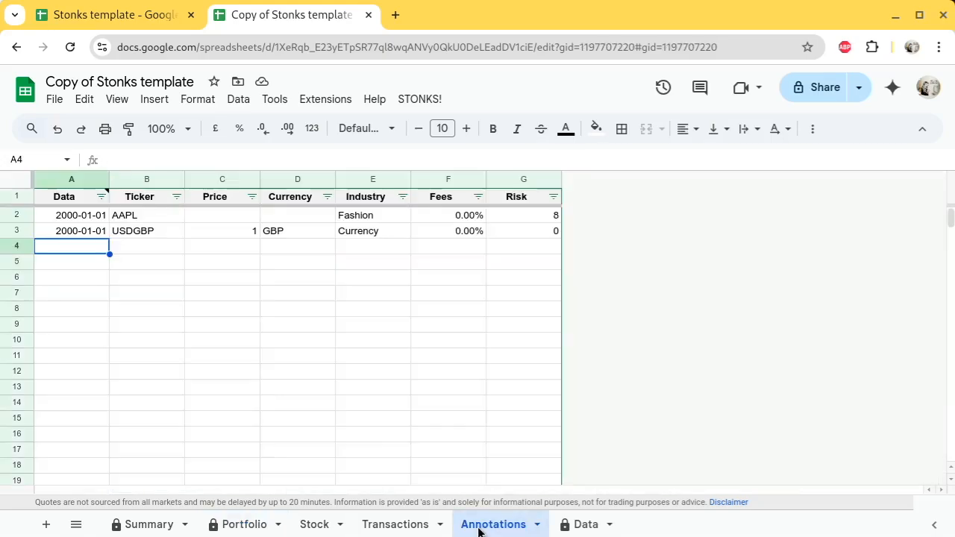
Review the USDGBP row and its cached price on the Data sheet
{"action": "left_click", "coordinate": [581, 526]}
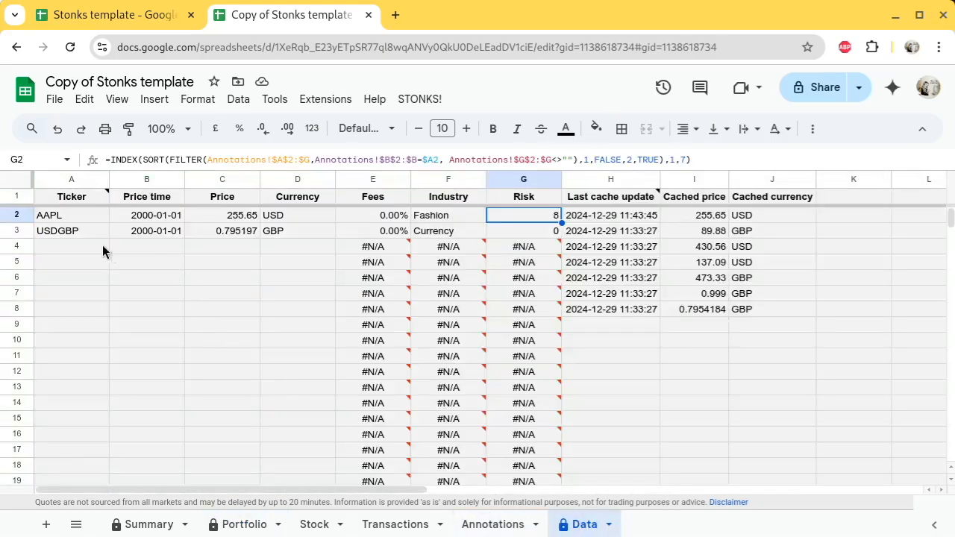
{"action": "left_click_drag", "start_coordinate": [83, 230], "coordinate": [733, 229]}
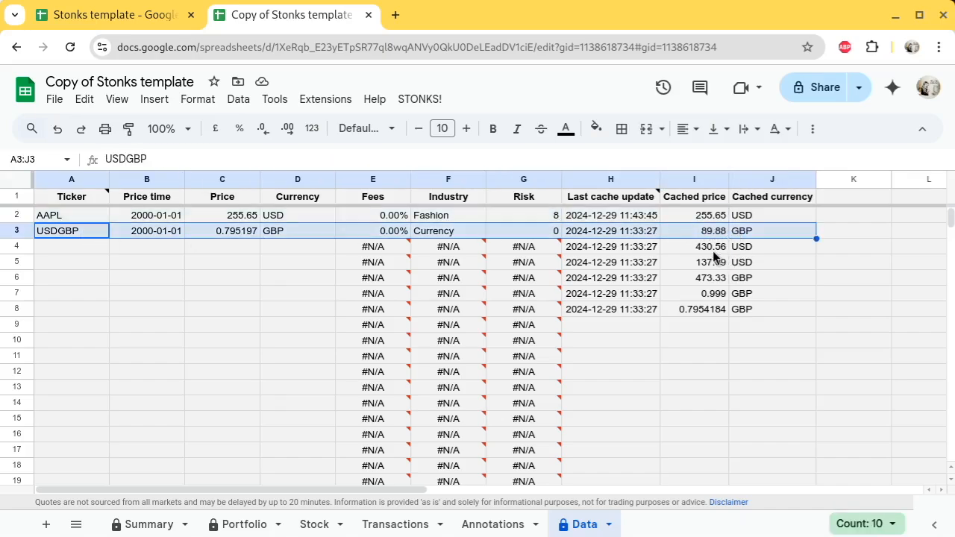
{"action": "left_click", "coordinate": [718, 253]}
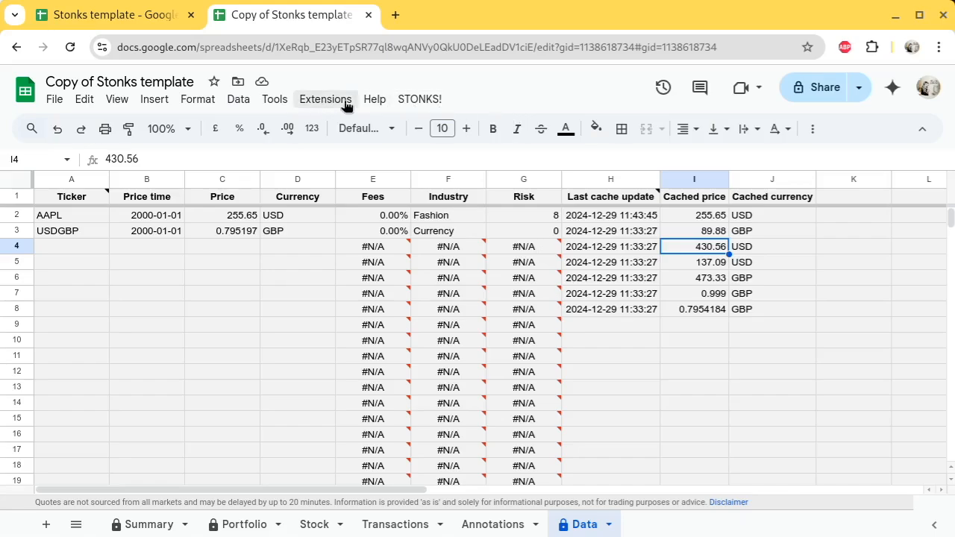
Run Update ticker cache, accept the script authorisation request and choose the Google account to continue with
{"action": "left_click", "coordinate": [424, 102]}
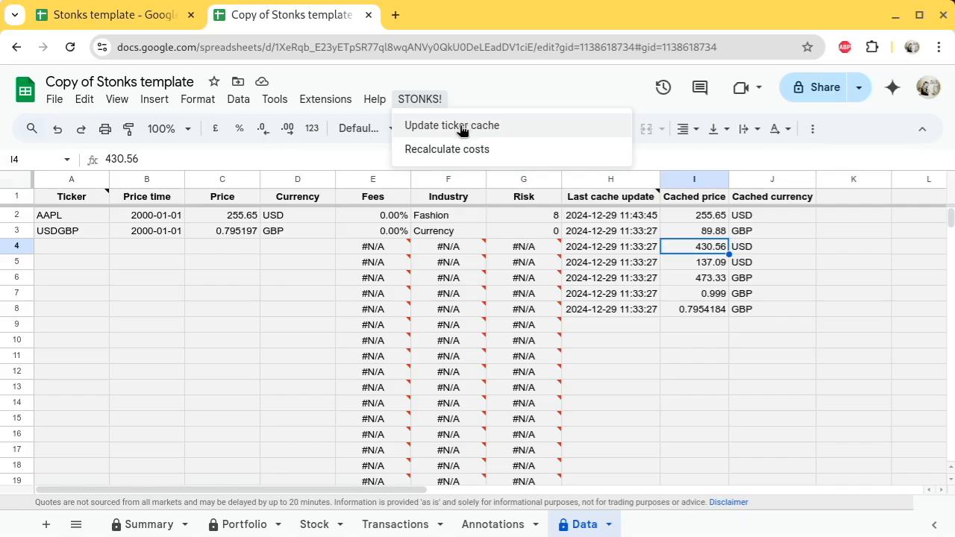
{"action": "left_click", "coordinate": [494, 129]}
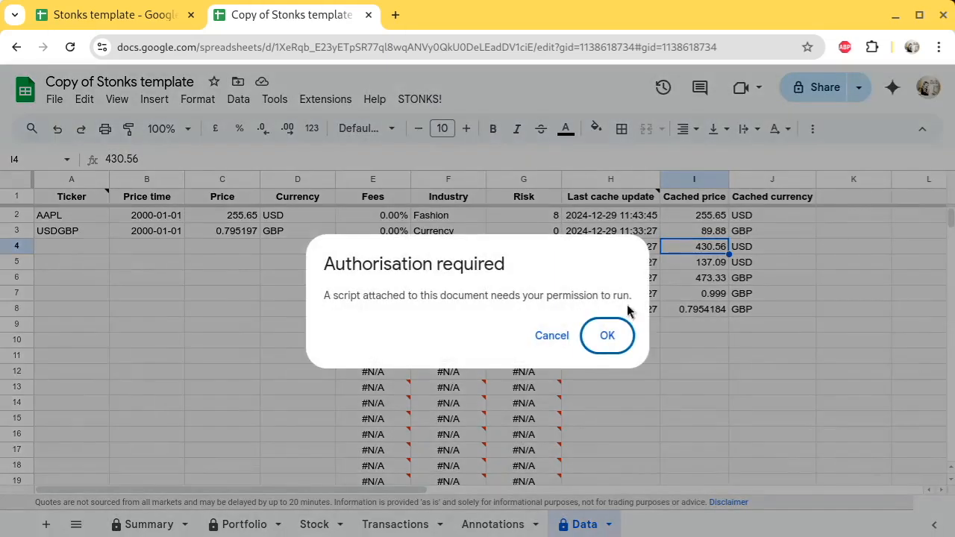
{"action": "left_click", "coordinate": [608, 337]}
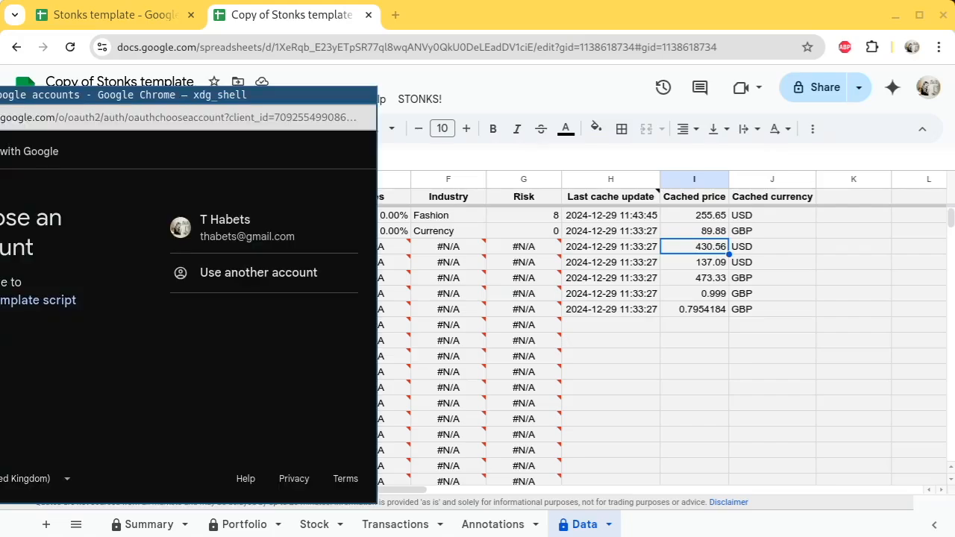
{"action": "left_click_drag", "start_coordinate": [170, 100], "coordinate": [0, 110]}
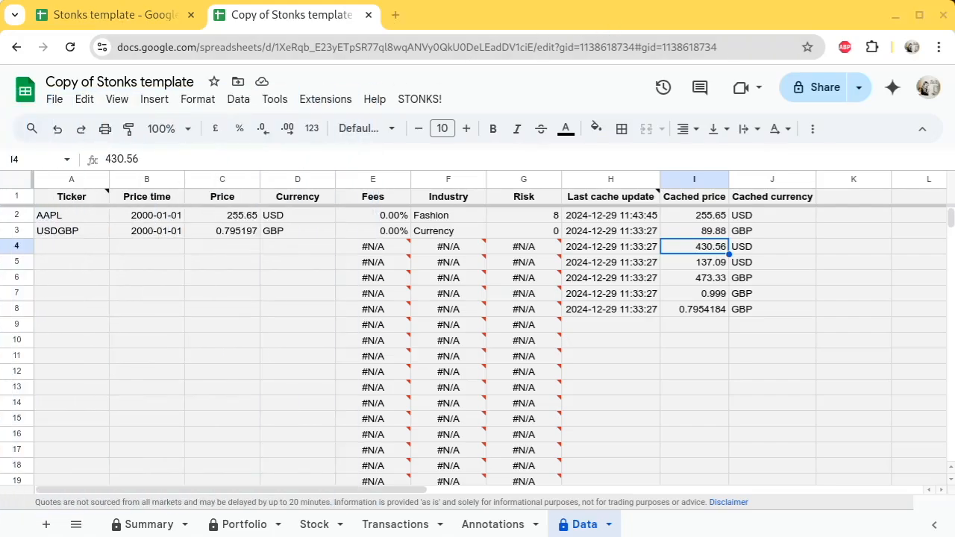
{"action": "left_click_drag", "start_coordinate": [0, 91], "coordinate": [506, 92]}
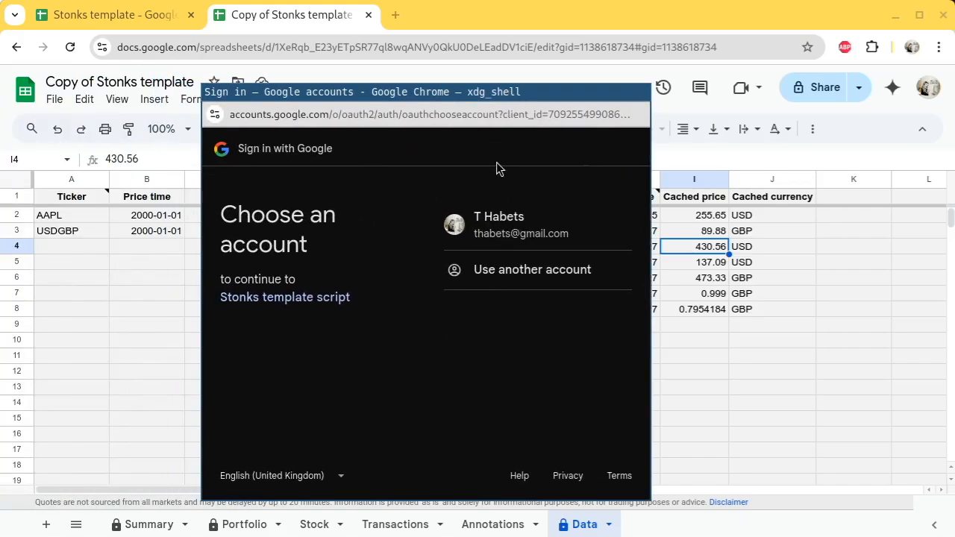
{"action": "left_click", "coordinate": [518, 234]}
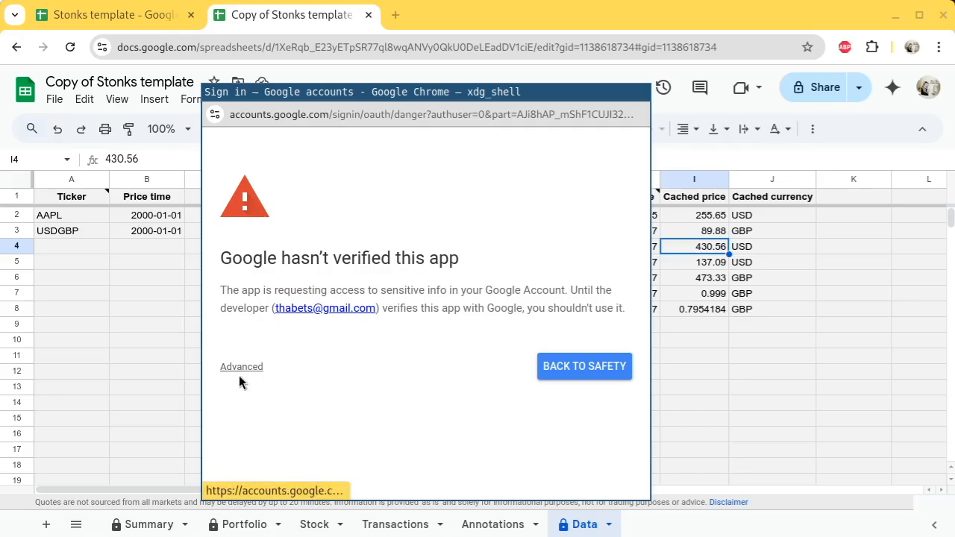
Proceed past the unverified-app warning to Stonks template script and allow it access to the Google Sheets spreadsheets
{"action": "left_click", "coordinate": [240, 368]}
{"action": "scroll", "coordinate": [316, 467], "scroll_direction": "down", "scroll_amount": 1}
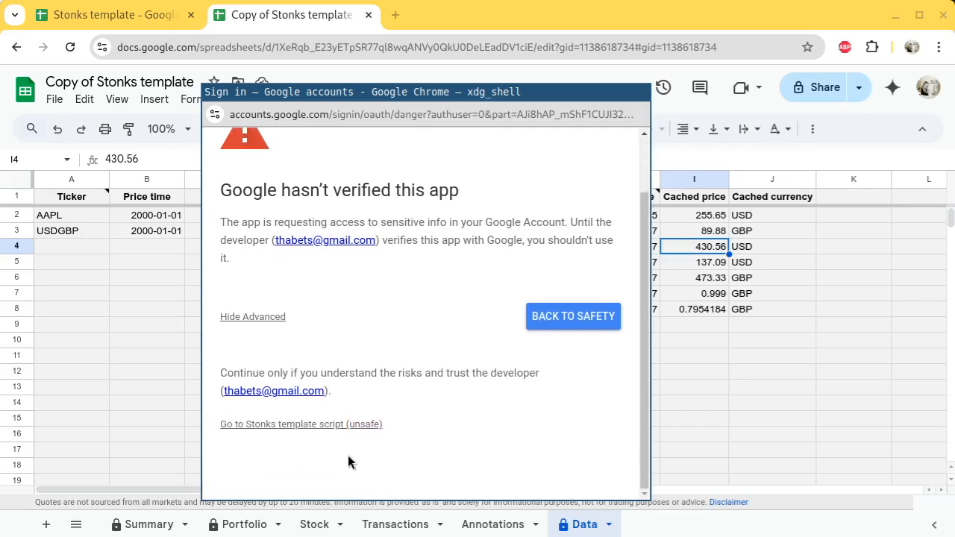
{"action": "left_click", "coordinate": [316, 426]}
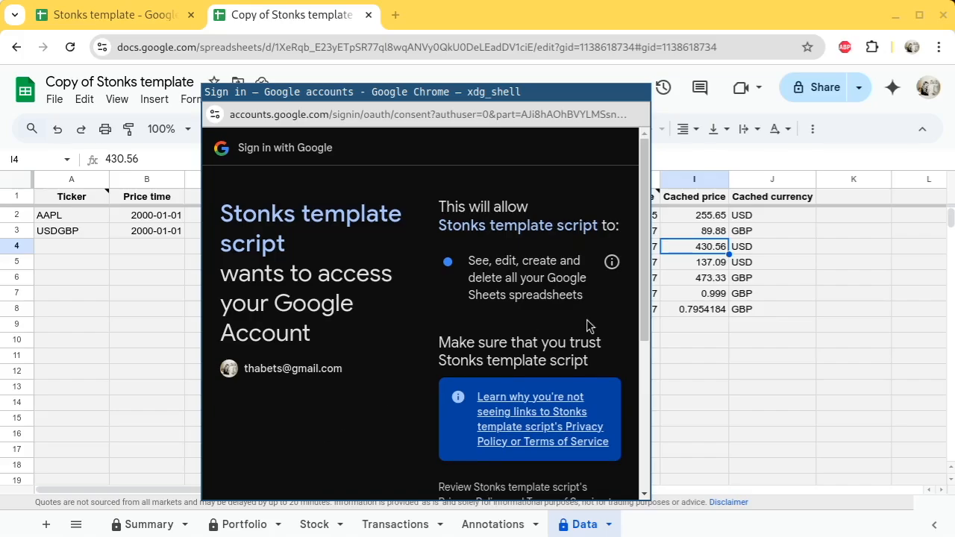
{"action": "scroll", "coordinate": [586, 329], "scroll_direction": "down", "scroll_amount": 4}
{"action": "left_click", "coordinate": [590, 422]}
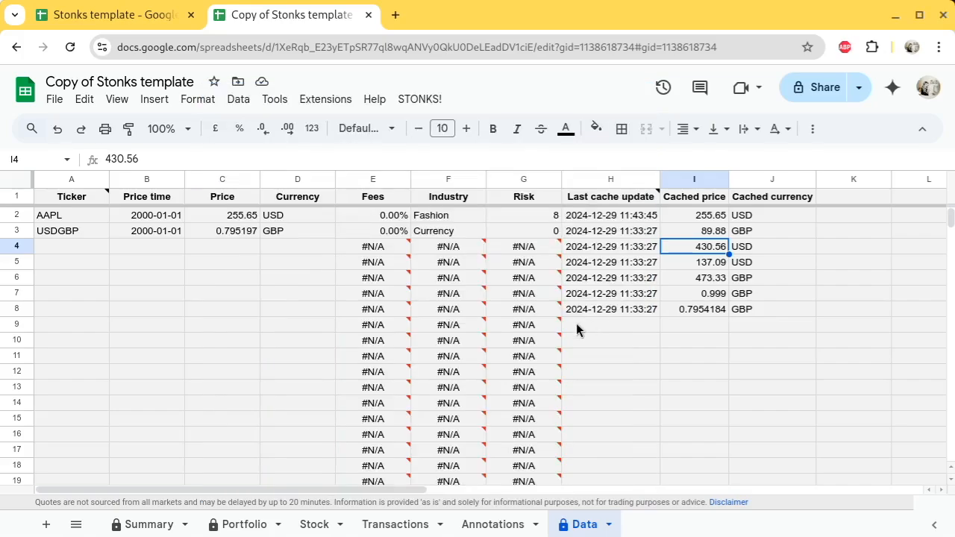
Check the last cache update times and cached prices of AAPL and USDGBP on the Data sheet, plus the AAPL industry formula
{"action": "left_click_drag", "start_coordinate": [623, 215], "coordinate": [634, 230]}
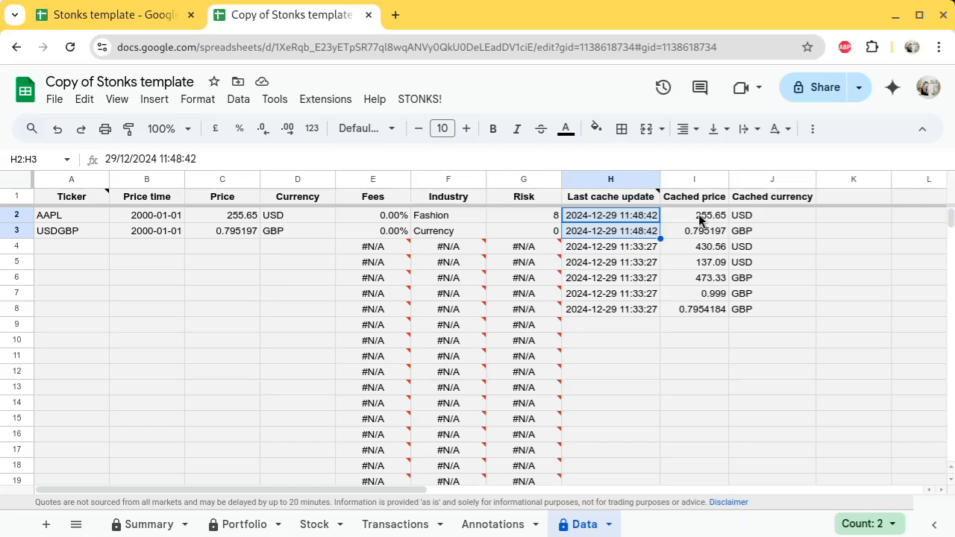
{"action": "left_click_drag", "start_coordinate": [704, 215], "coordinate": [703, 233]}
{"action": "left_click", "coordinate": [685, 262]}
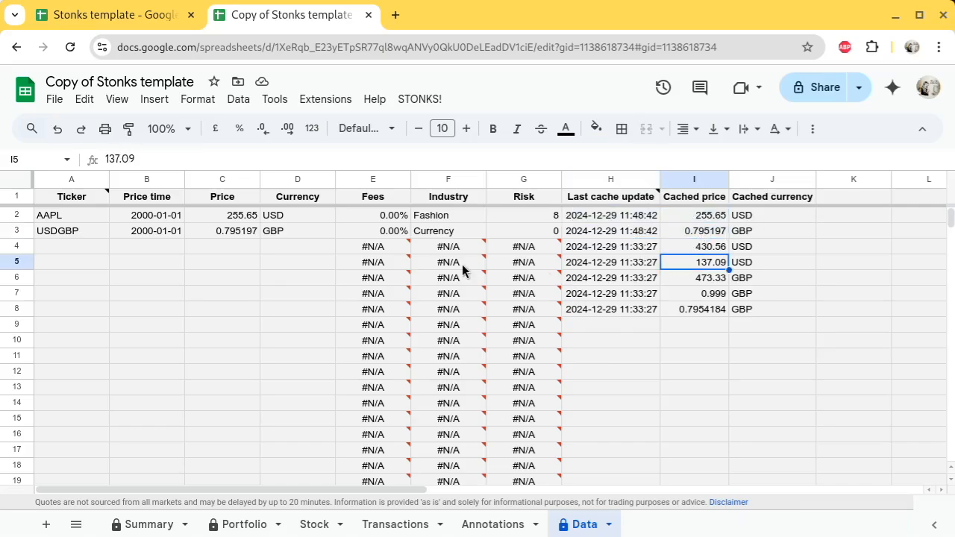
{"action": "left_click", "coordinate": [475, 219]}
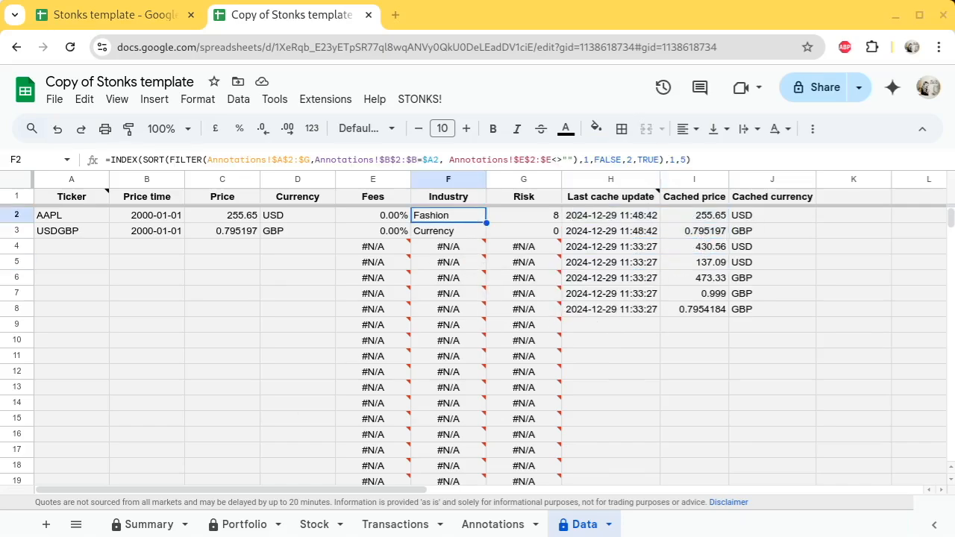
Compare the AAPL price formula and cost on the Portfolio sheet with the GBP amounts on the Transactions sheet
{"action": "left_click", "coordinate": [245, 525]}
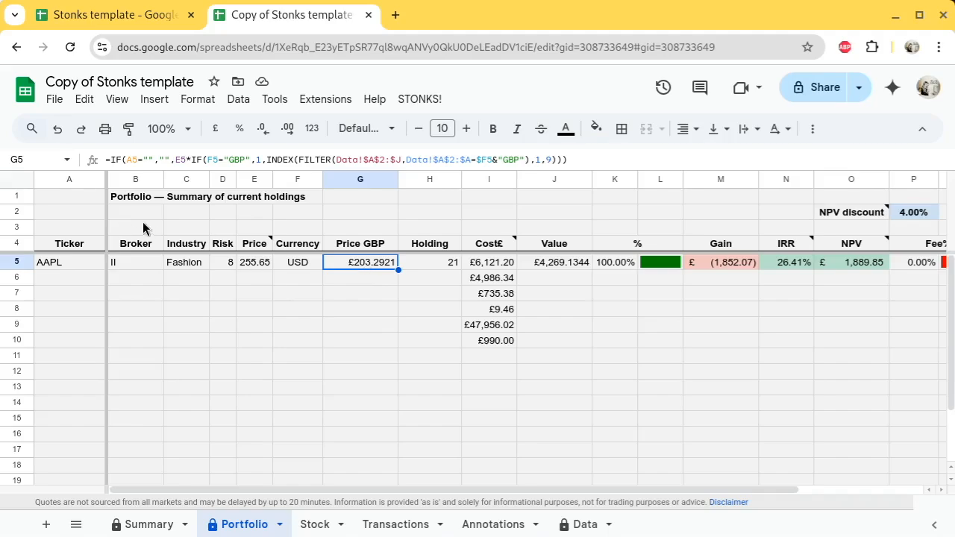
{"action": "left_click", "coordinate": [249, 264]}
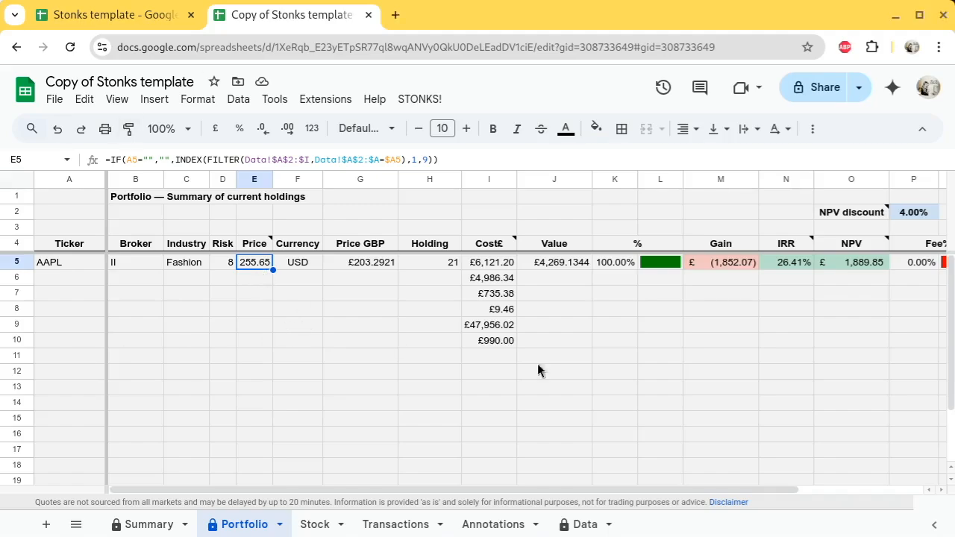
{"action": "left_click", "coordinate": [497, 281]}
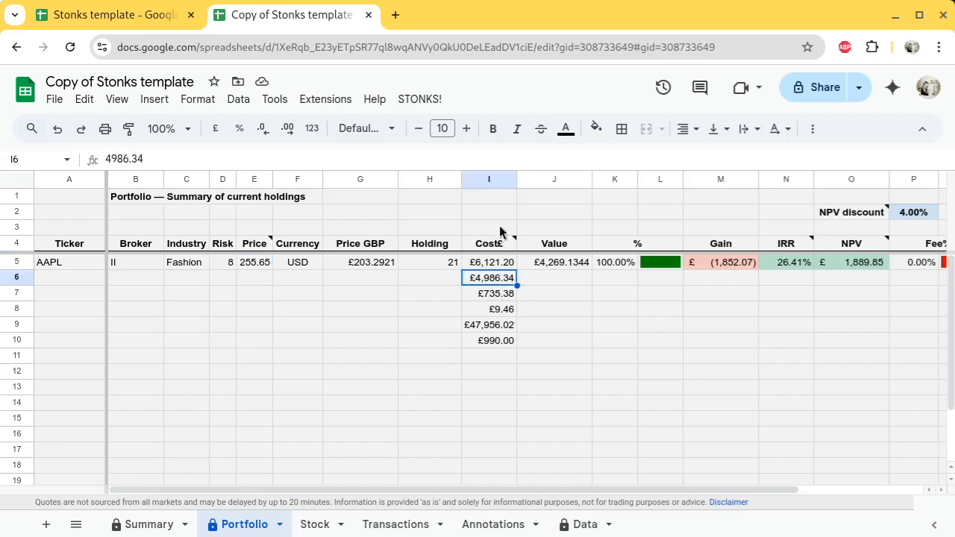
{"action": "left_click", "coordinate": [484, 263]}
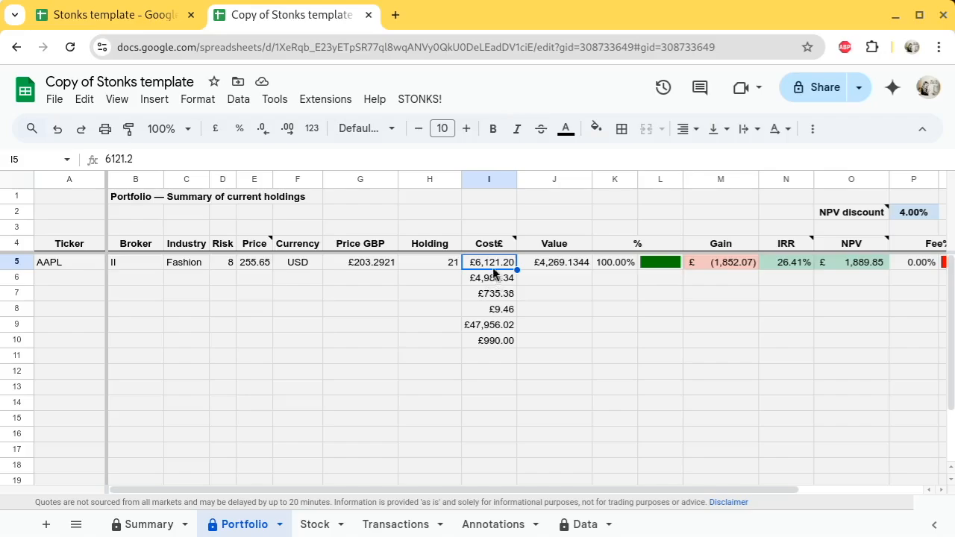
{"action": "left_click", "coordinate": [396, 524]}
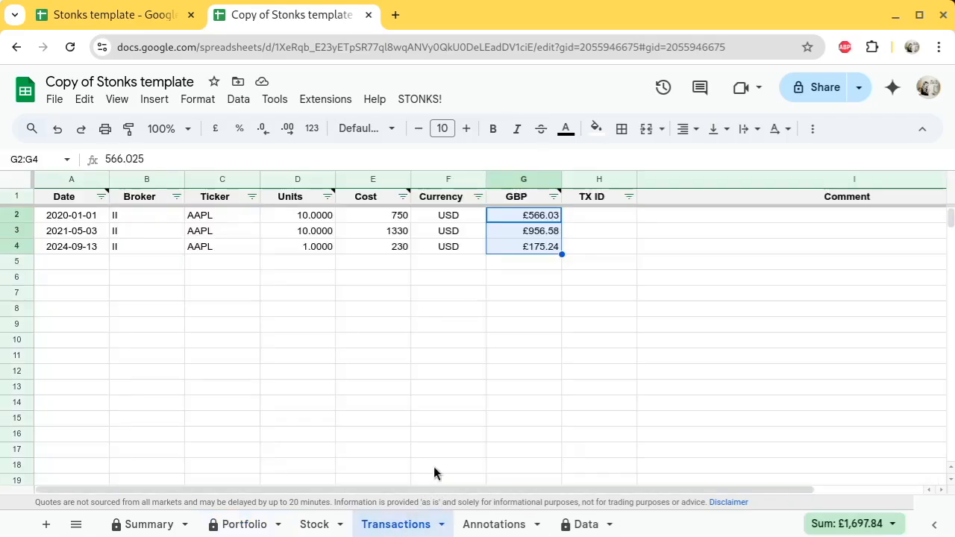
{"action": "left_click", "coordinate": [523, 263]}
{"action": "left_click", "coordinate": [245, 524]}
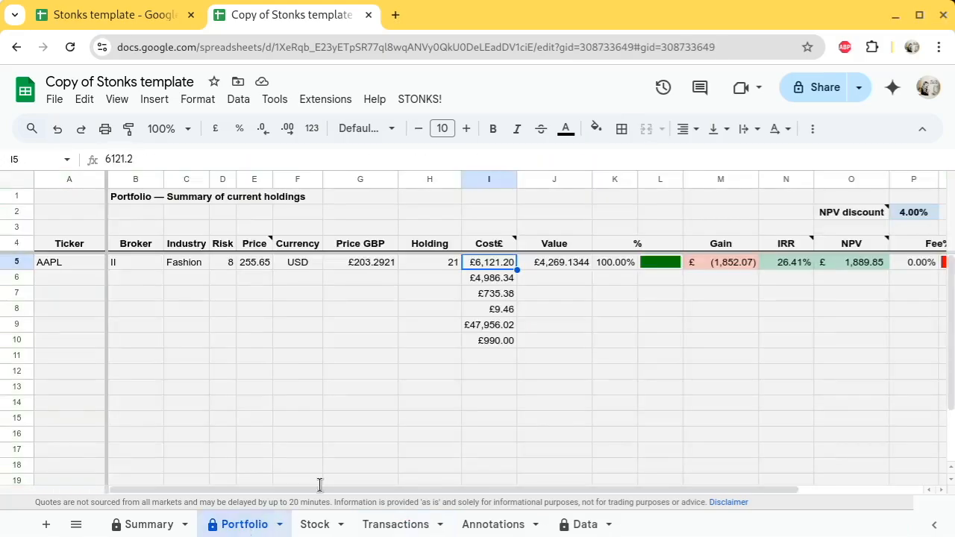
Run Recalculate costs for the Portfolio sheet and check the AAPL cost
{"action": "left_click", "coordinate": [527, 284]}
{"action": "left_click", "coordinate": [418, 100]}
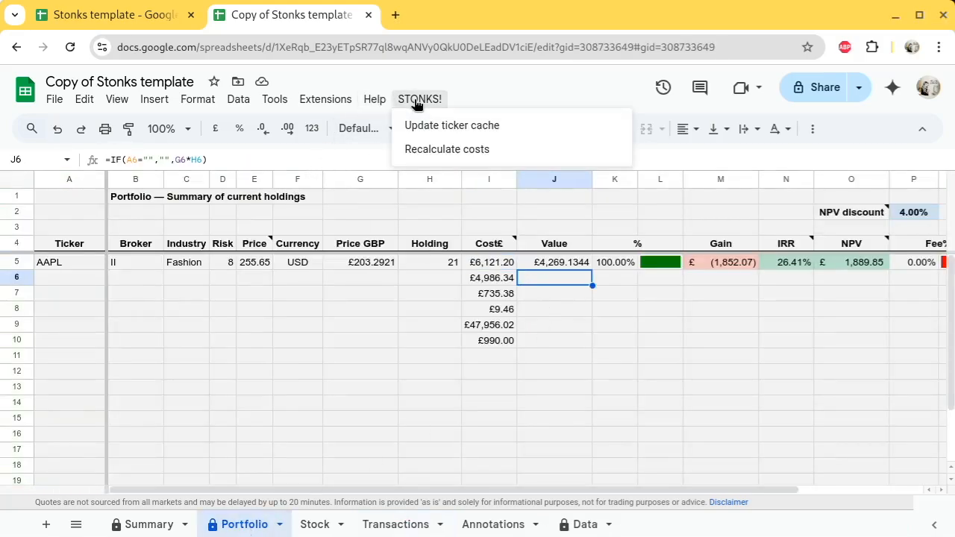
{"action": "left_click", "coordinate": [437, 149]}
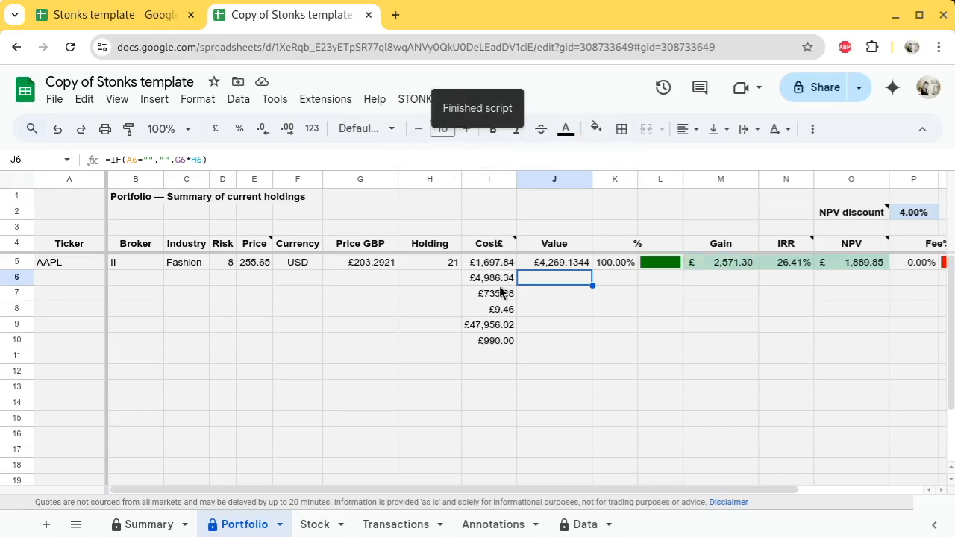
{"action": "left_click", "coordinate": [488, 264]}
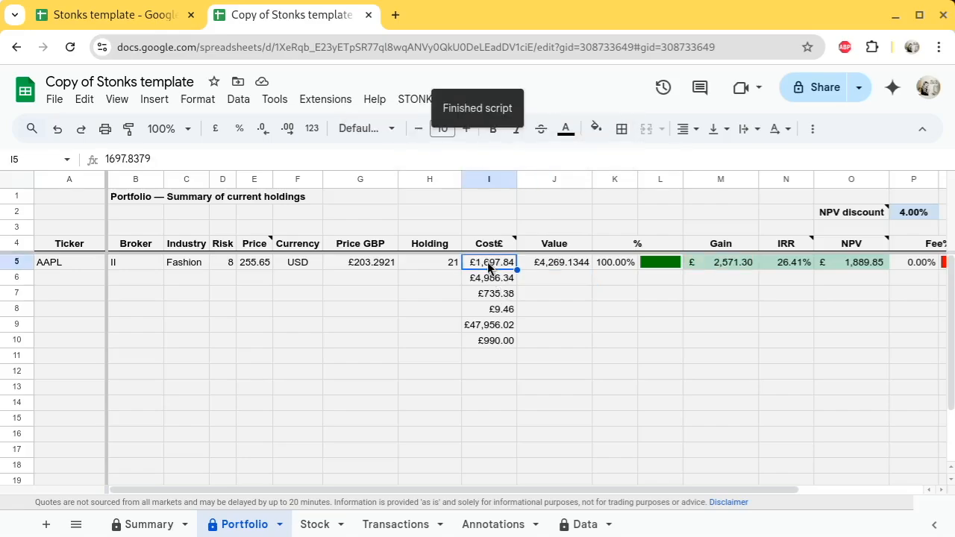
Delete the leftover costs in I6:I10 below the AAPL holding, accepting the edit to the protected range
{"action": "left_click", "coordinate": [493, 329]}
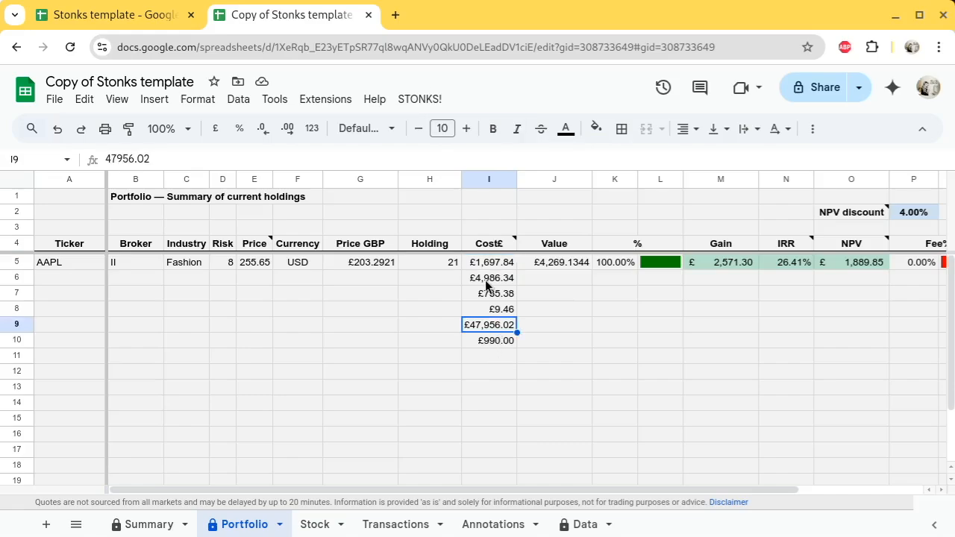
{"action": "left_click_drag", "start_coordinate": [486, 285], "coordinate": [490, 339]}
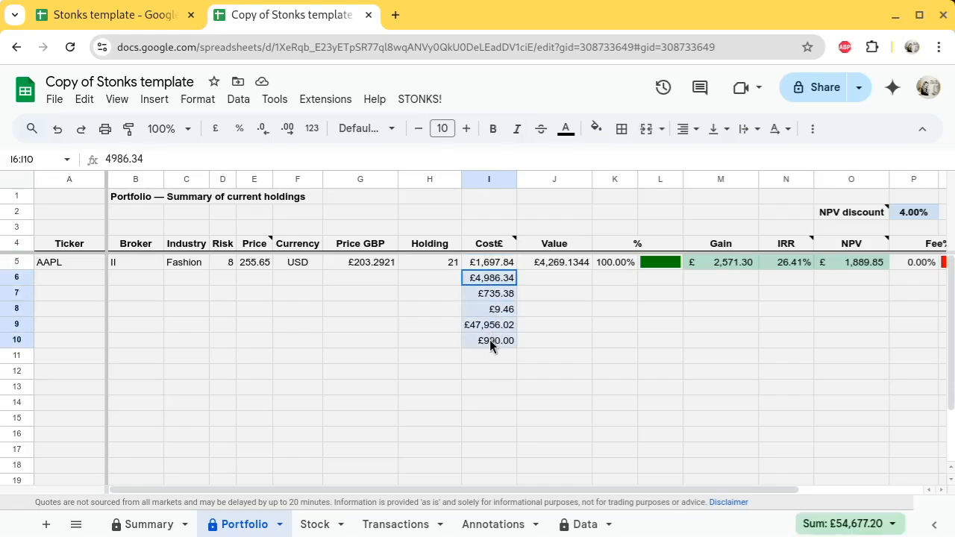
{"action": "key", "text": "Delete"}
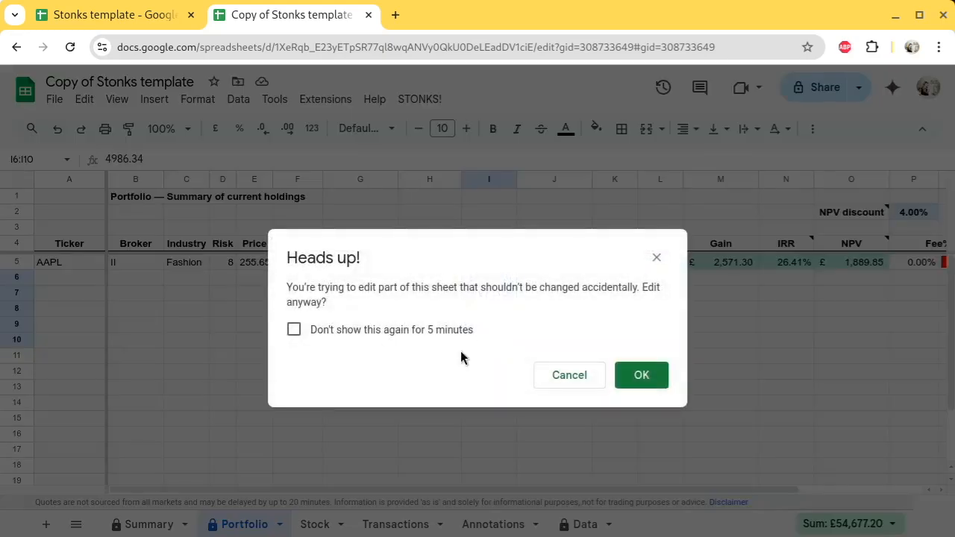
{"action": "left_click", "coordinate": [643, 381]}
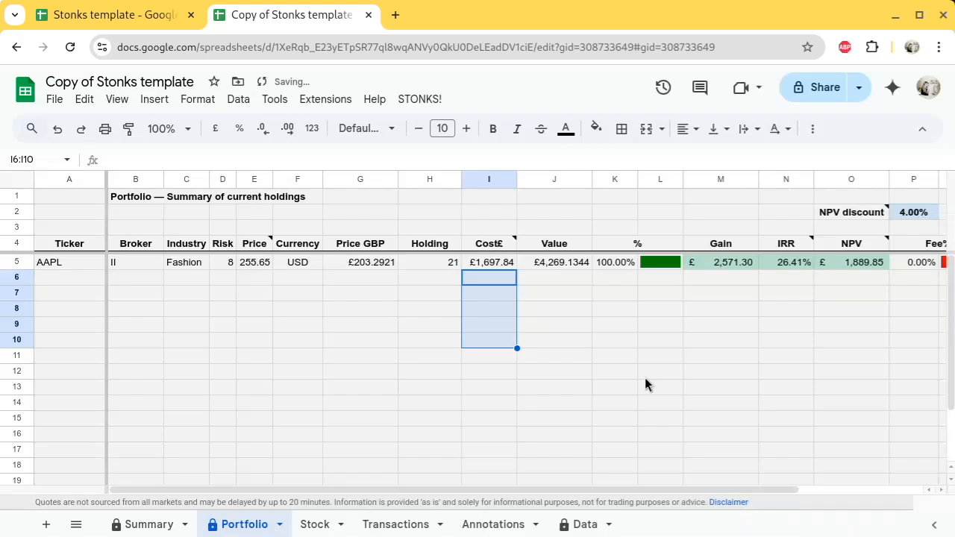
{"action": "left_click", "coordinate": [615, 325]}
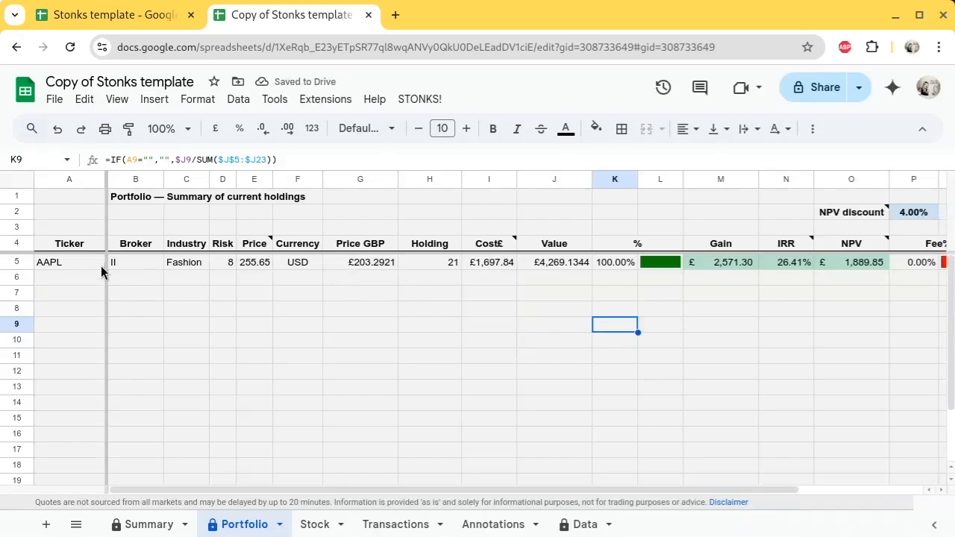
Examine the portfolio percentage, IRR and NPV formulas in the AAPL row of the Portfolio sheet
{"action": "scroll", "coordinate": [363, 265], "scroll_direction": "right", "scroll_amount": 3}
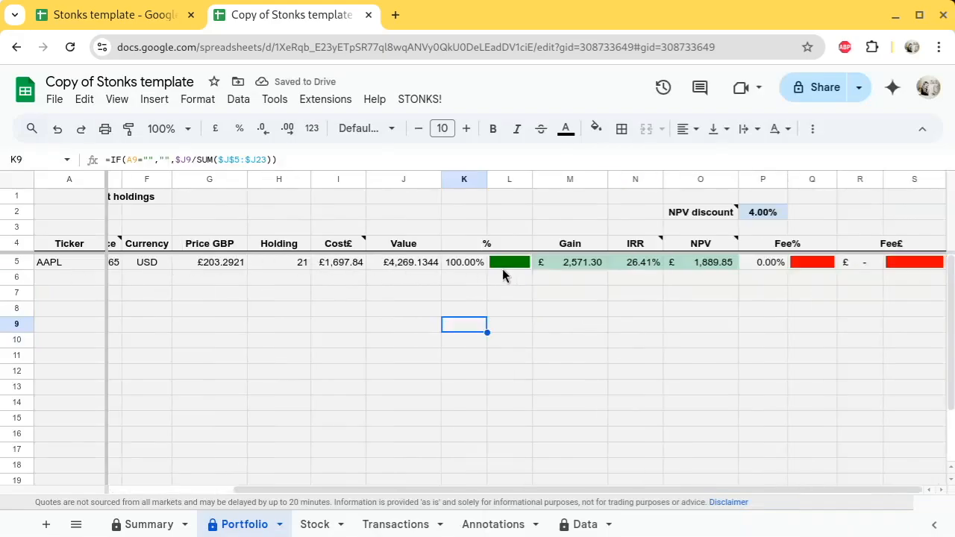
{"action": "left_click", "coordinate": [463, 263]}
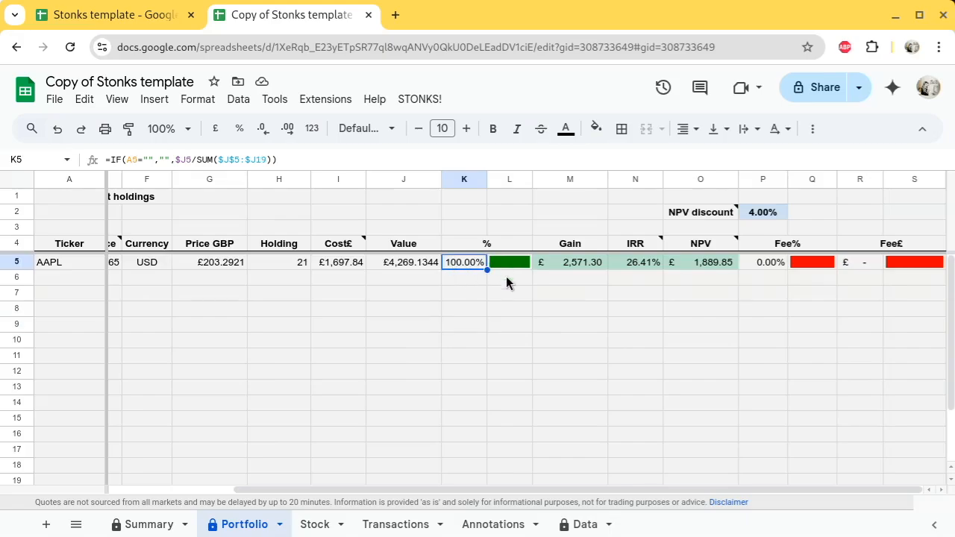
{"action": "left_click", "coordinate": [634, 262]}
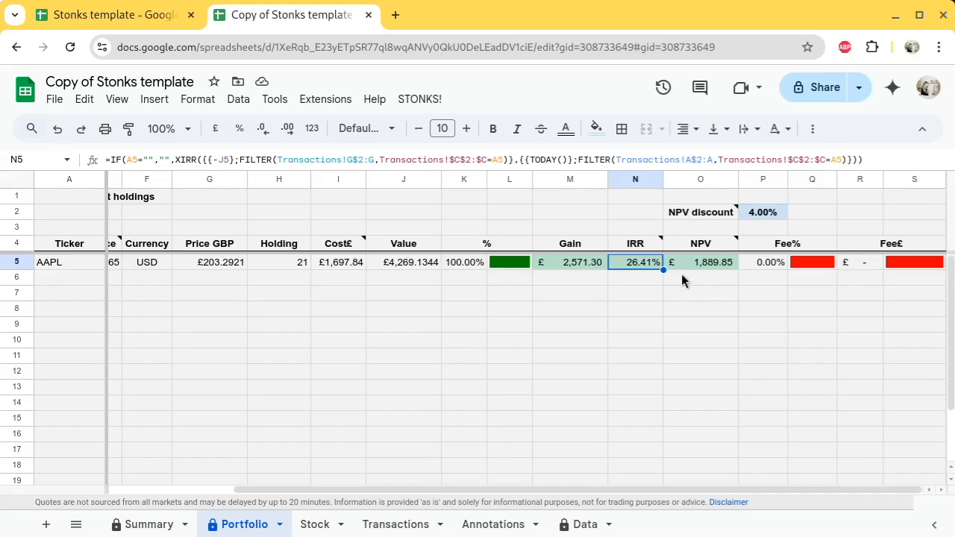
{"action": "left_click", "coordinate": [633, 277]}
{"action": "left_click", "coordinate": [634, 265]}
{"action": "left_click", "coordinate": [630, 283]}
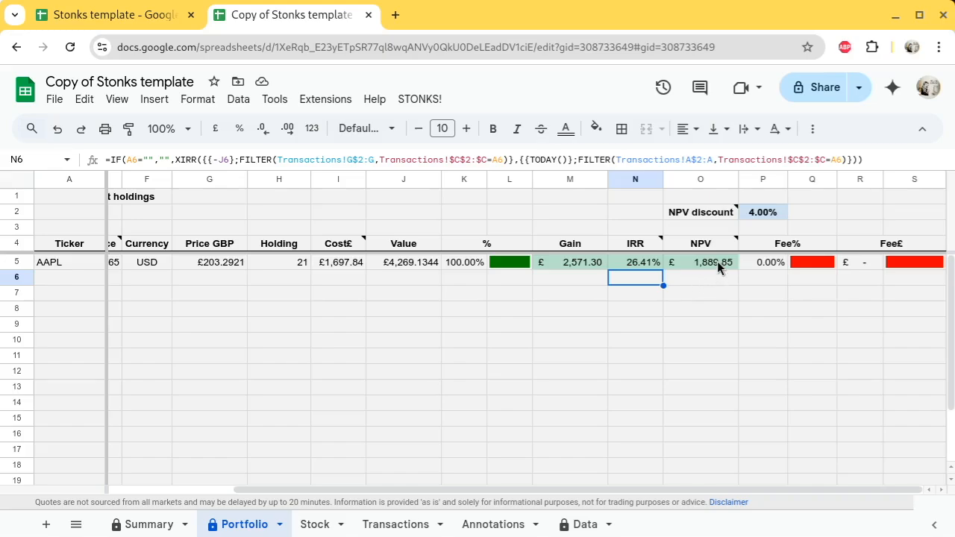
{"action": "left_click", "coordinate": [637, 264]}
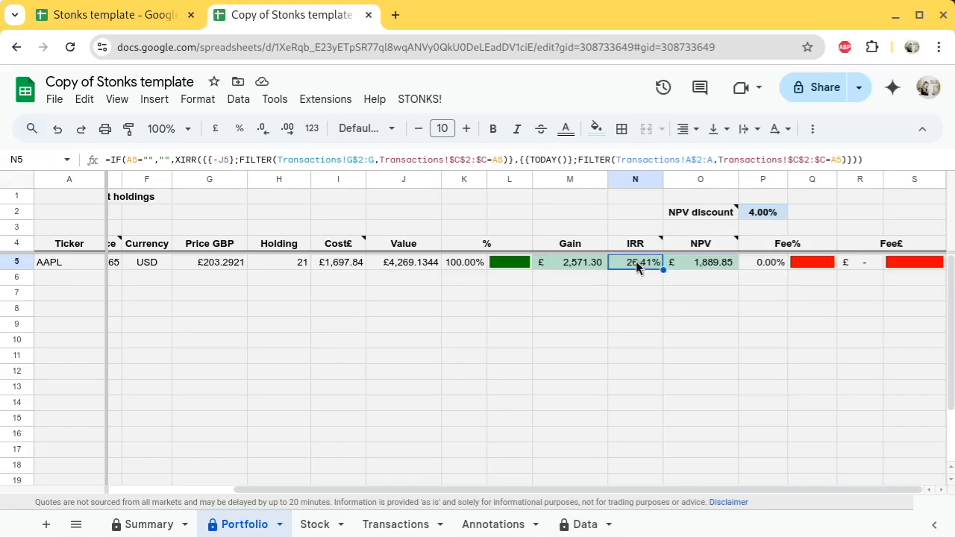
{"action": "left_click", "coordinate": [682, 269]}
{"action": "scroll", "coordinate": [864, 266], "scroll_direction": "left", "scroll_amount": 3}
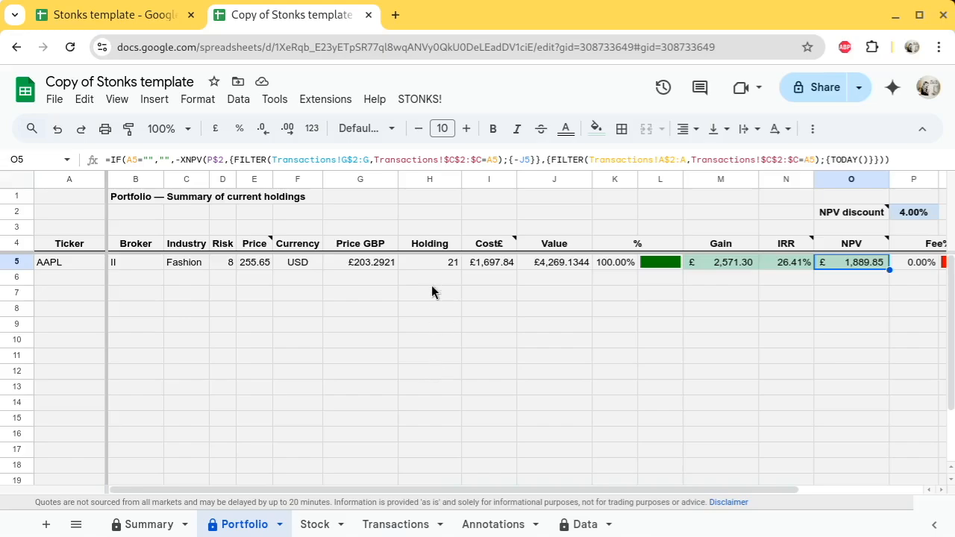
Look through the Transactions and Annotations sheets and bring up the Data sheet
{"action": "left_click", "coordinate": [390, 525]}
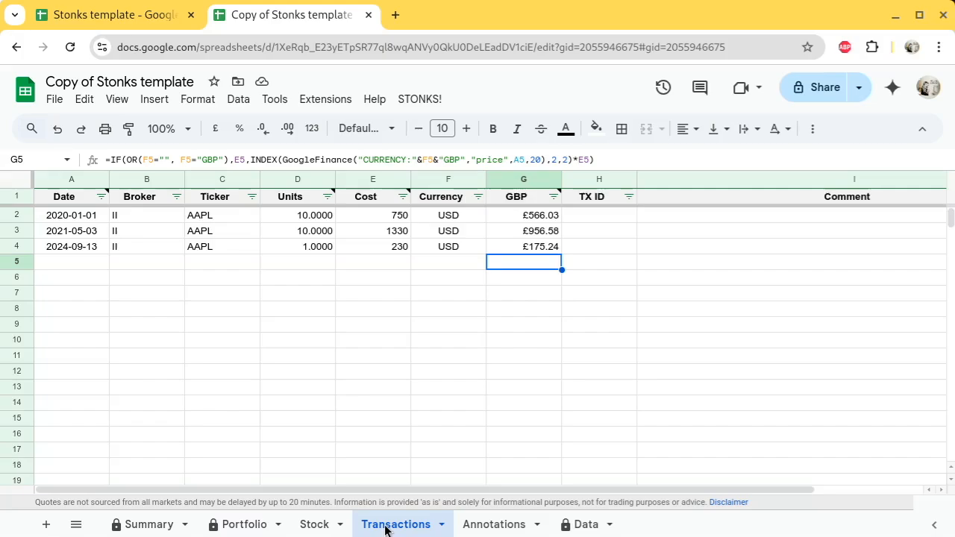
{"action": "left_click", "coordinate": [483, 525]}
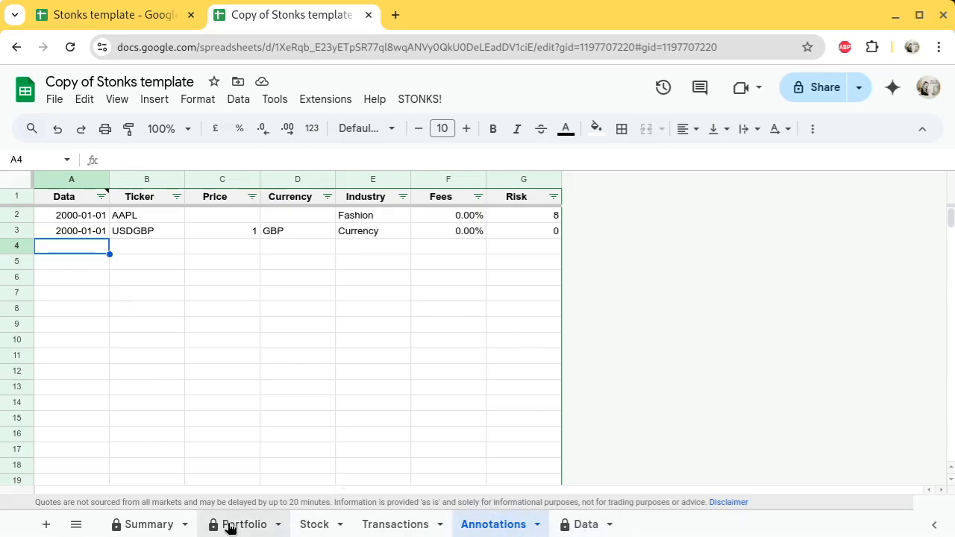
{"action": "left_click", "coordinate": [582, 525]}
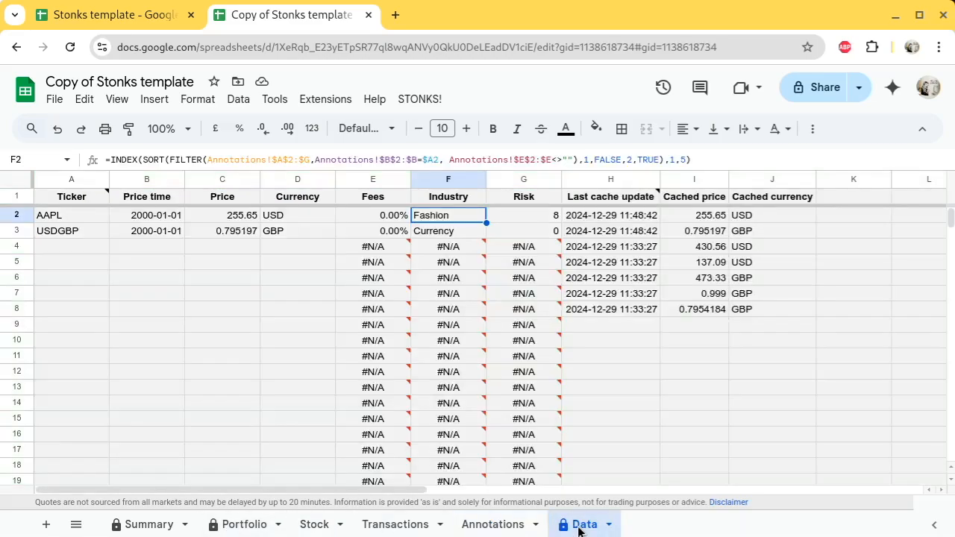
Check the Data sheet's price formula and AAPL cache time, and reload the spreadsheet to refresh the ticker cache
{"action": "left_click", "coordinate": [221, 318]}
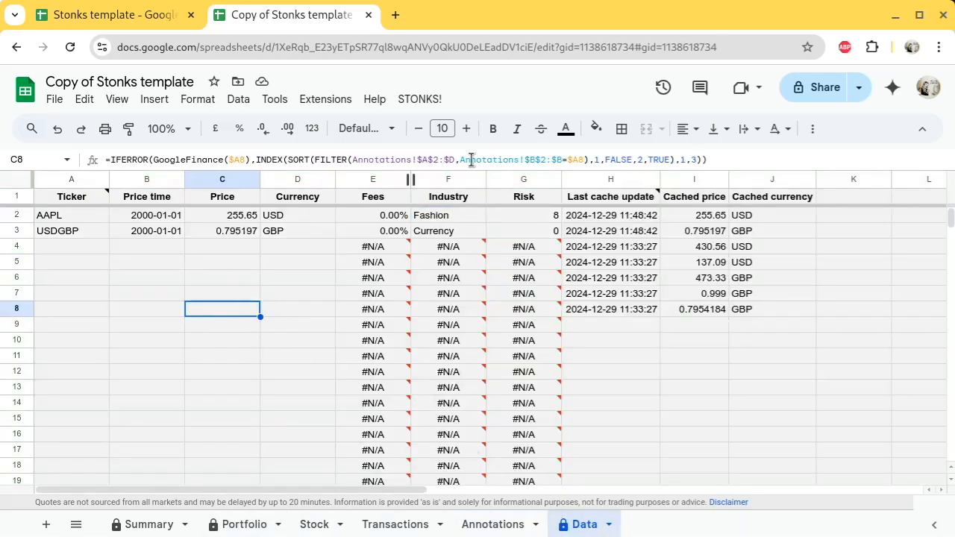
{"action": "mouse_move", "coordinate": [633, 216]}
{"action": "left_mouse_down"}
{"action": "mouse_move", "coordinate": [633, 292]}
{"action": "mouse_move", "coordinate": [621, 329]}
{"action": "mouse_move", "coordinate": [640, 224]}
{"action": "left_mouse_up"}
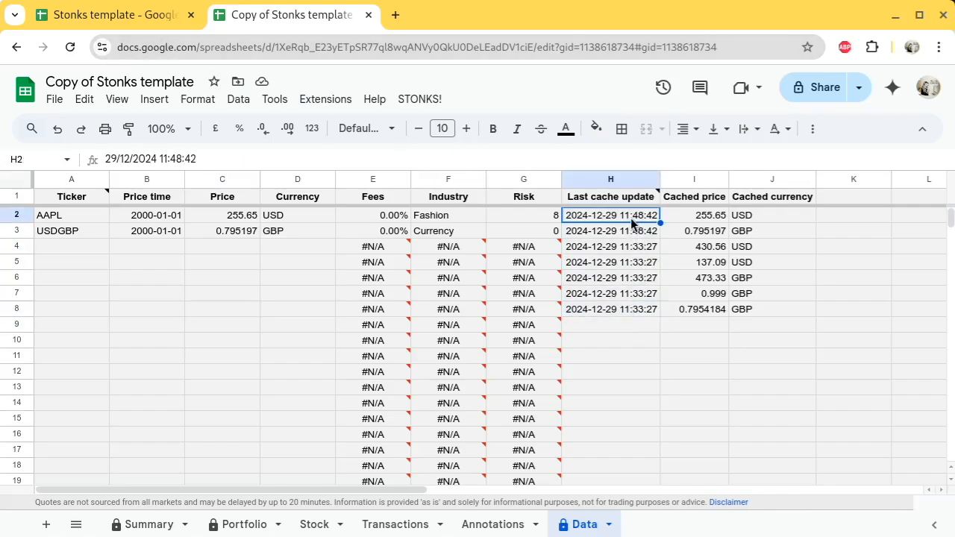
{"action": "left_click", "coordinate": [70, 46]}
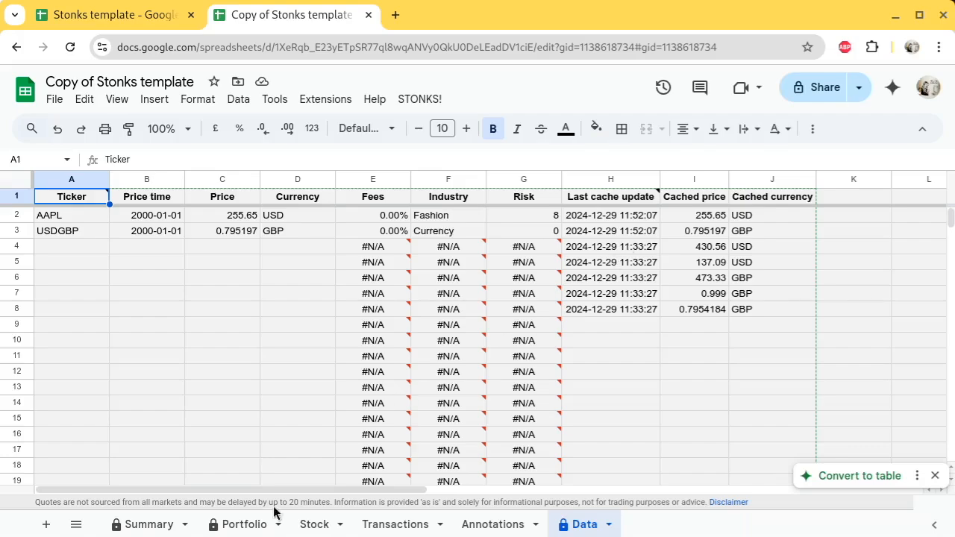
Check the AAPL cost on the Portfolio sheet against the Transactions sheet and run Recalculate costs
{"action": "left_click", "coordinate": [236, 530]}
{"action": "left_click", "coordinate": [491, 265]}
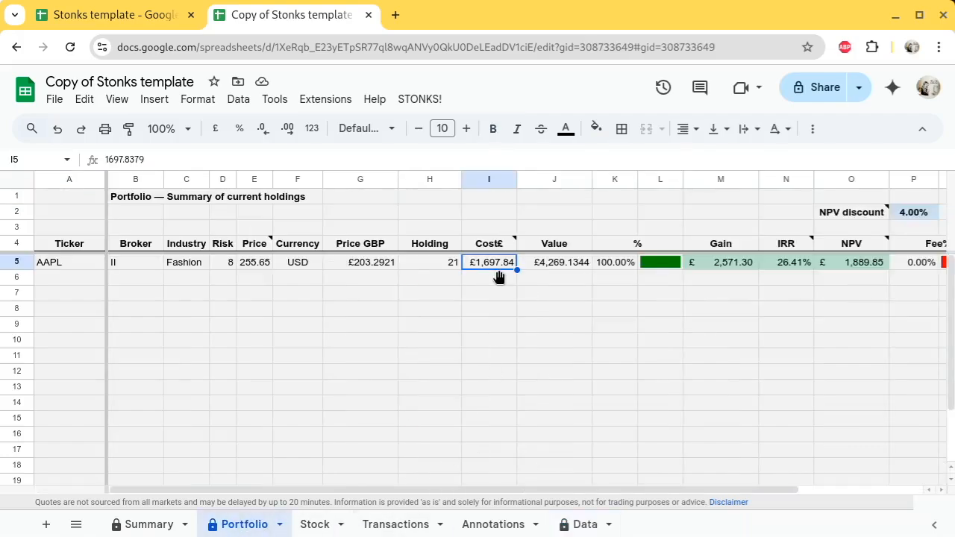
{"action": "left_click", "coordinate": [392, 525]}
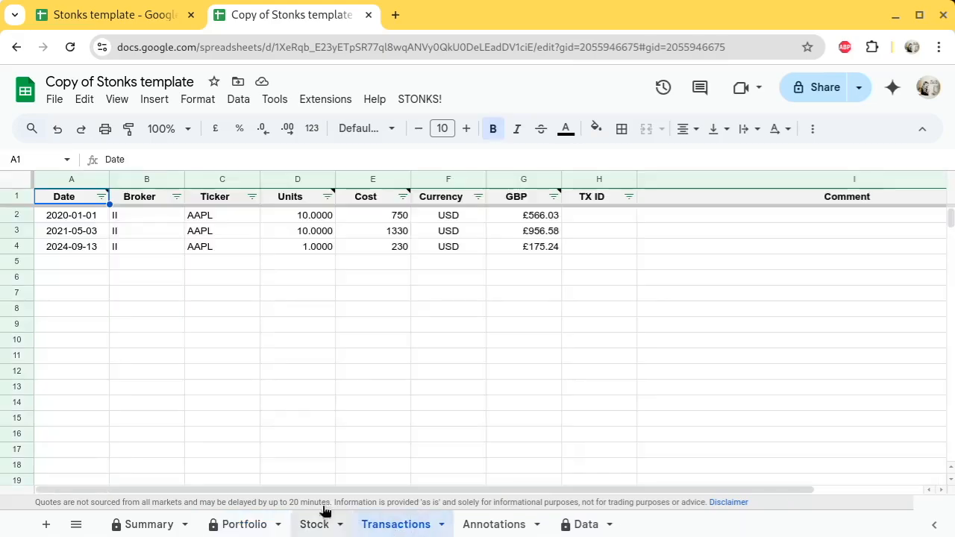
{"action": "left_click", "coordinate": [245, 526]}
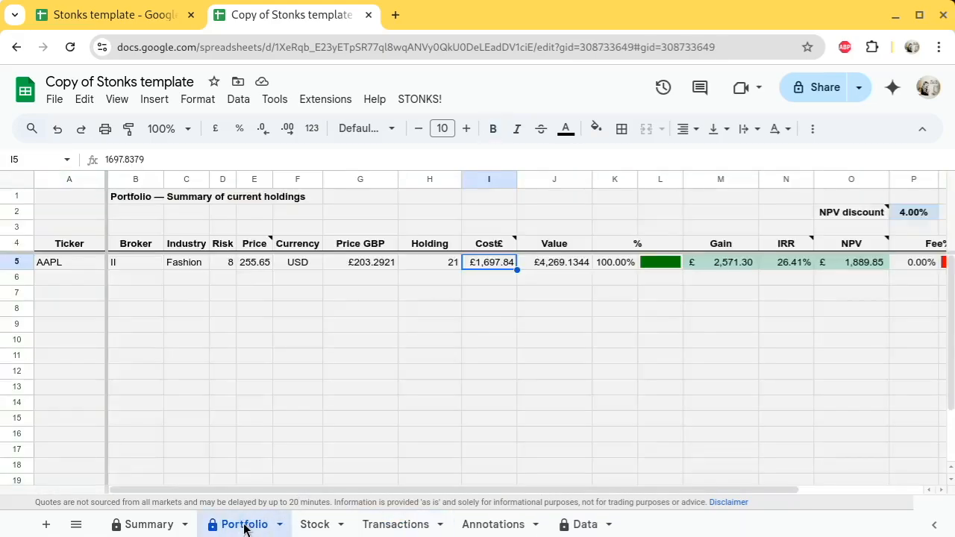
{"action": "left_click", "coordinate": [420, 99]}
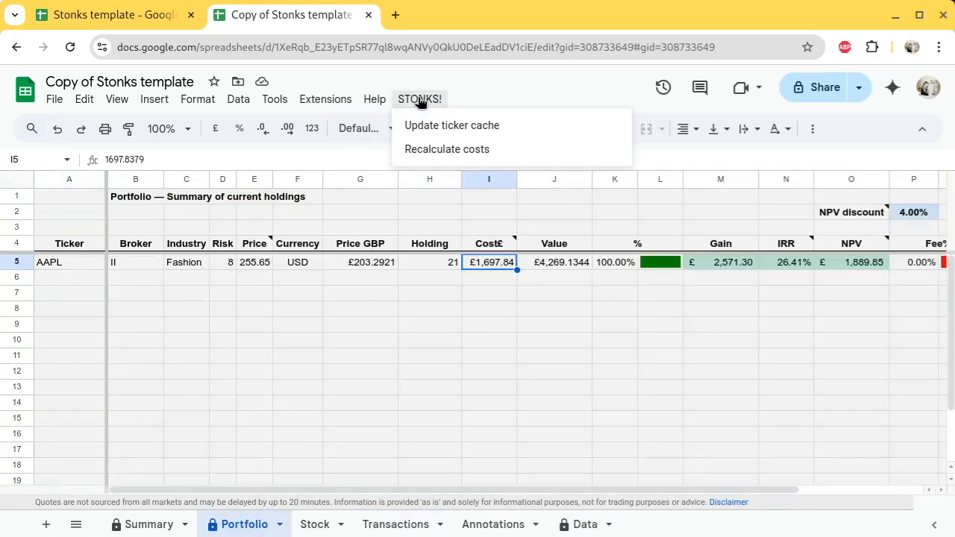
{"action": "left_click", "coordinate": [477, 150]}
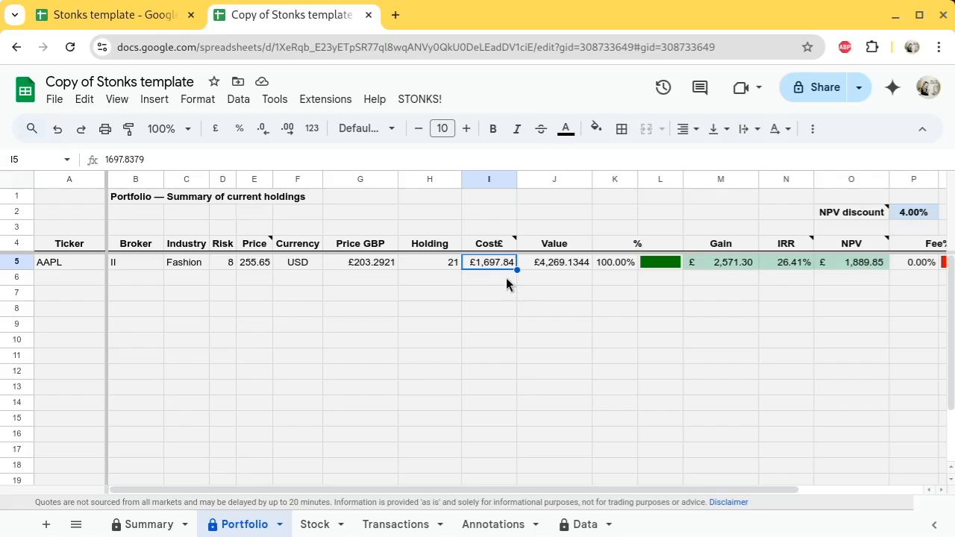
Open the spreadsheet's Apps Script project and examine the onOpen function that builds the STONKS! menu
{"action": "left_click", "coordinate": [339, 99]}
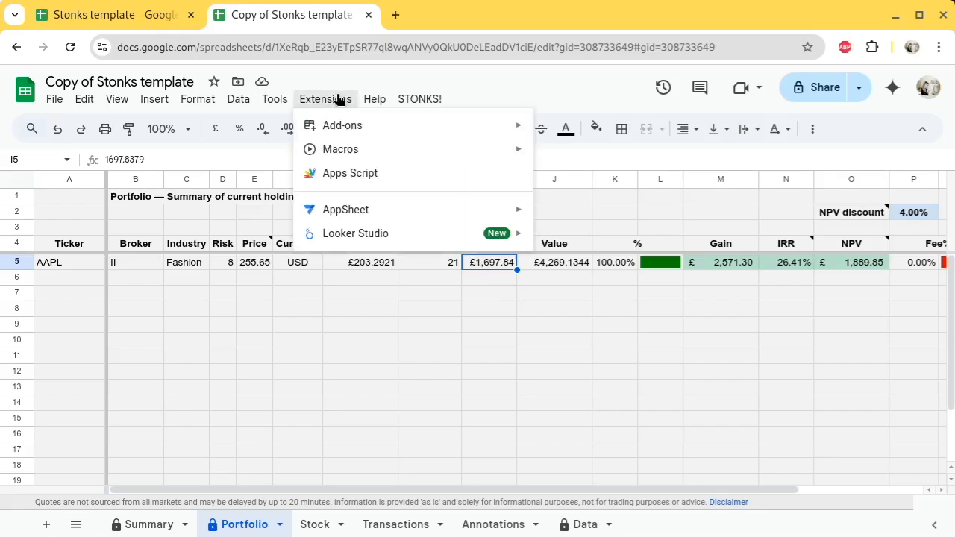
{"action": "left_click", "coordinate": [351, 176]}
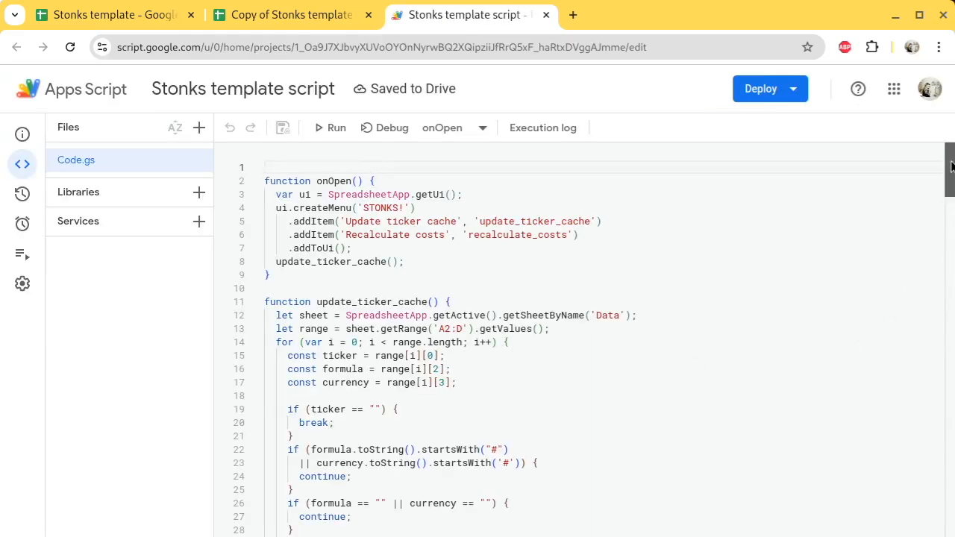
{"action": "left_click_drag", "start_coordinate": [290, 277], "coordinate": [255, 182]}
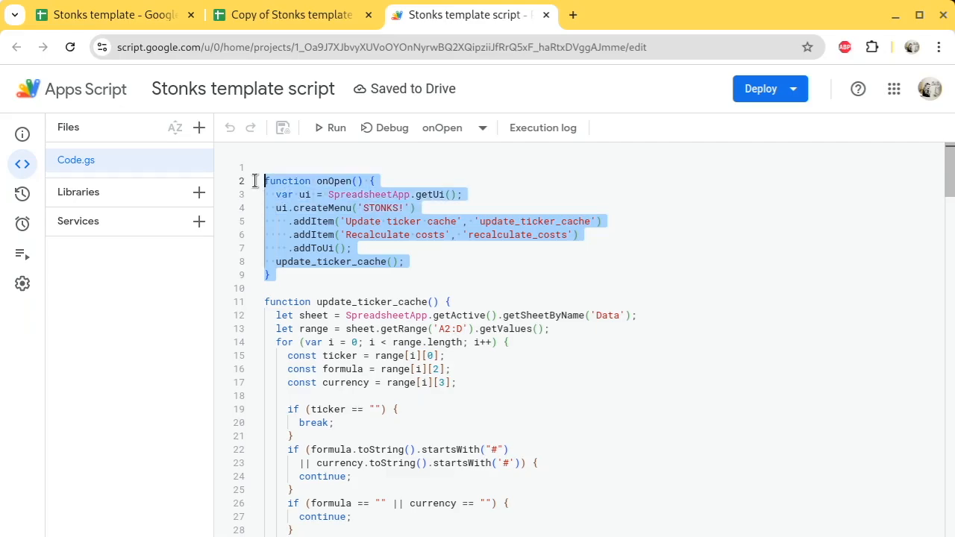
{"action": "left_click", "coordinate": [526, 284]}
Read through the update_ticker_cache and get_current_prices functions in Code.gs
{"action": "scroll", "coordinate": [535, 344], "scroll_direction": "down", "scroll_amount": 2}
{"action": "scroll", "coordinate": [535, 344], "scroll_direction": "down", "scroll_amount": 1}
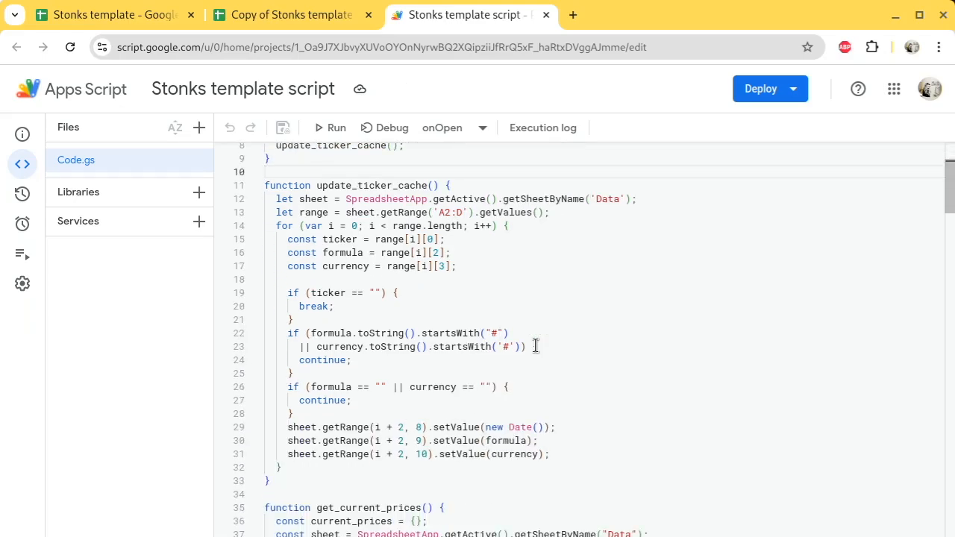
{"action": "left_click", "coordinate": [273, 184]}
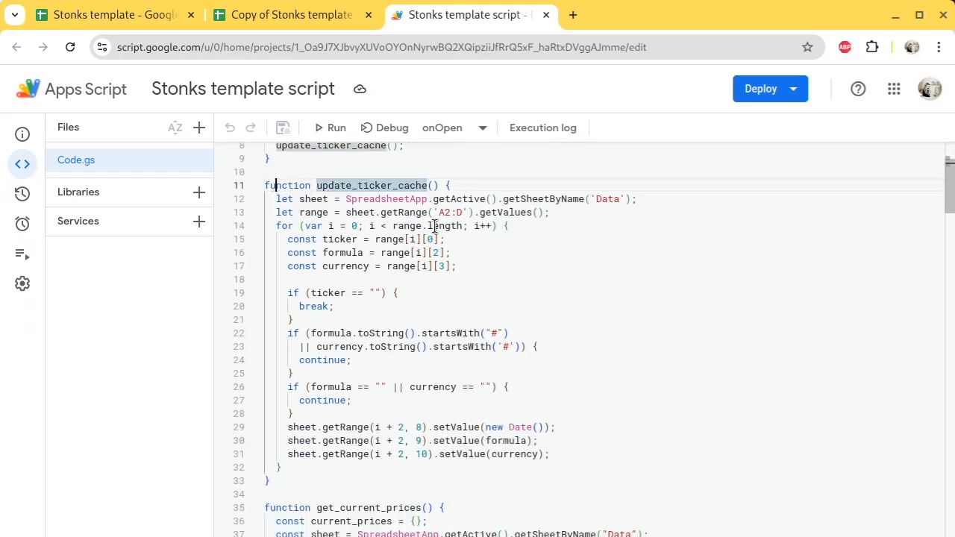
{"action": "scroll", "coordinate": [430, 247], "scroll_direction": "down", "scroll_amount": 7}
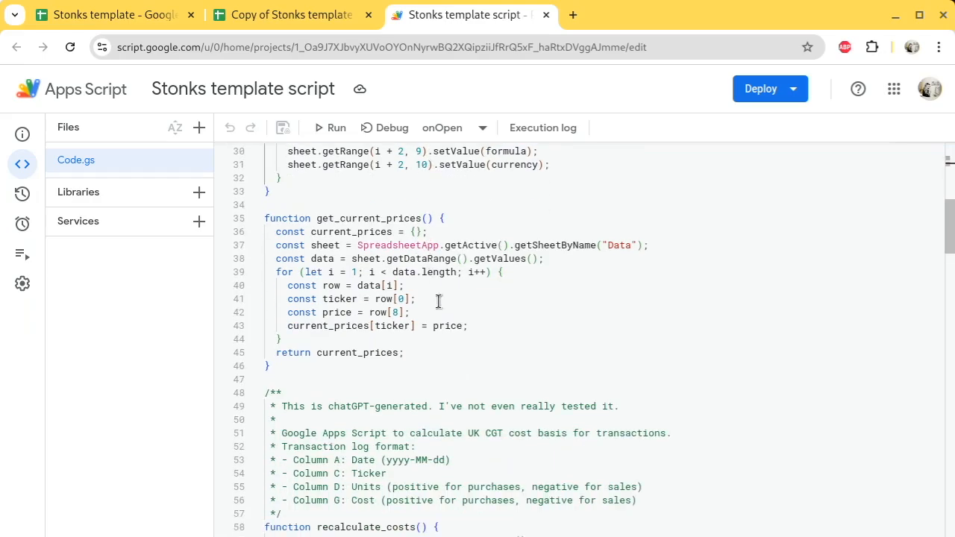
Examine the recalculate_costs code in Code.gs, from its comment header through the gain calculations to the update_costs function
{"action": "scroll", "coordinate": [515, 390], "scroll_direction": "down", "scroll_amount": 5}
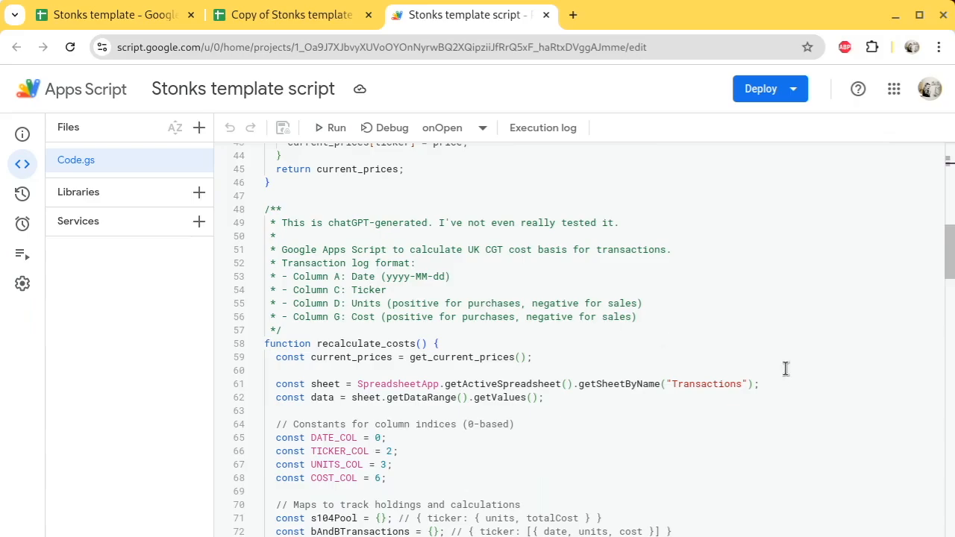
{"action": "scroll", "coordinate": [512, 370], "scroll_direction": "down", "scroll_amount": 2}
{"action": "scroll", "coordinate": [512, 370], "scroll_direction": "down", "scroll_amount": 4}
{"action": "scroll", "coordinate": [512, 371], "scroll_direction": "down", "scroll_amount": 8}
{"action": "scroll", "coordinate": [512, 371], "scroll_direction": "down", "scroll_amount": 6}
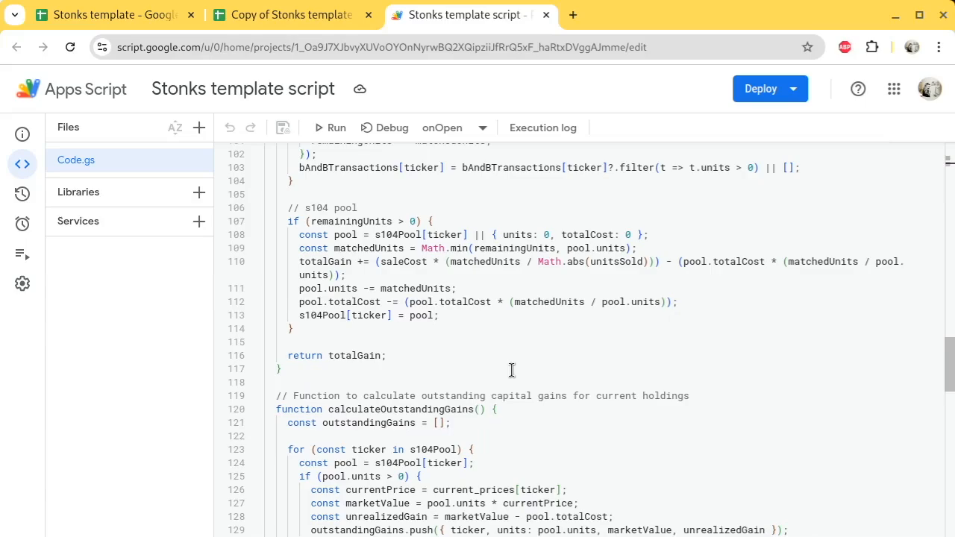
{"action": "scroll", "coordinate": [511, 371], "scroll_direction": "down", "scroll_amount": 1}
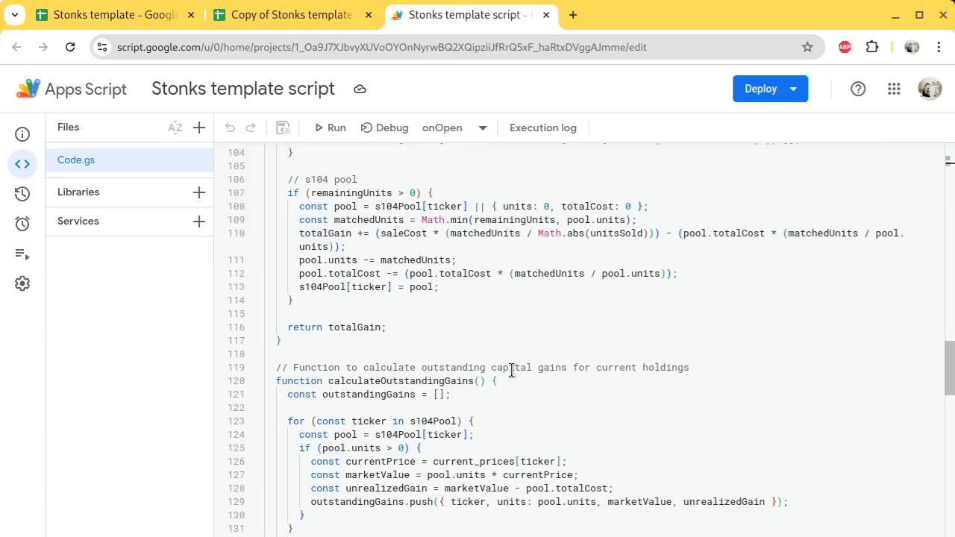
{"action": "scroll", "coordinate": [512, 371], "scroll_direction": "down", "scroll_amount": 5}
{"action": "scroll", "coordinate": [512, 371], "scroll_direction": "down", "scroll_amount": 8}
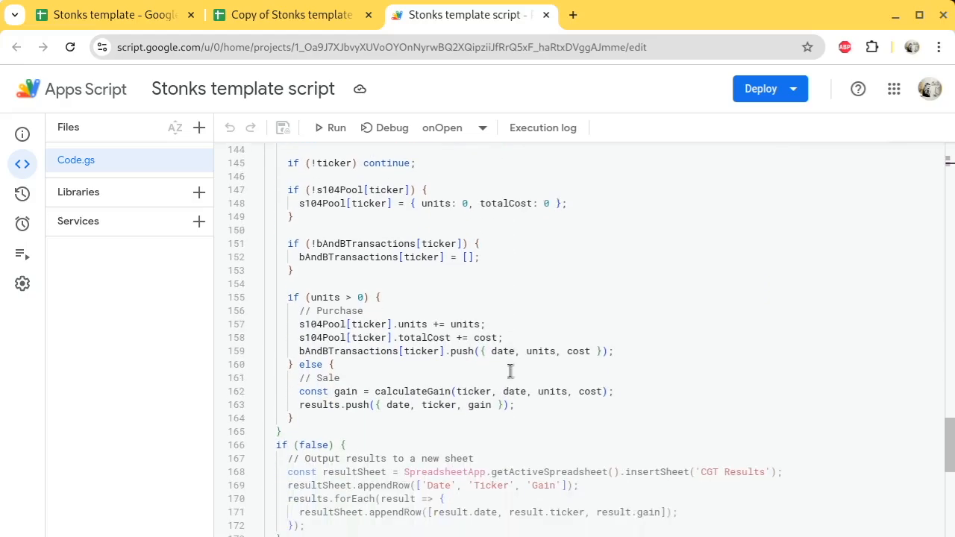
{"action": "scroll", "coordinate": [511, 371], "scroll_direction": "down", "scroll_amount": 4}
{"action": "scroll", "coordinate": [510, 370], "scroll_direction": "down", "scroll_amount": 7}
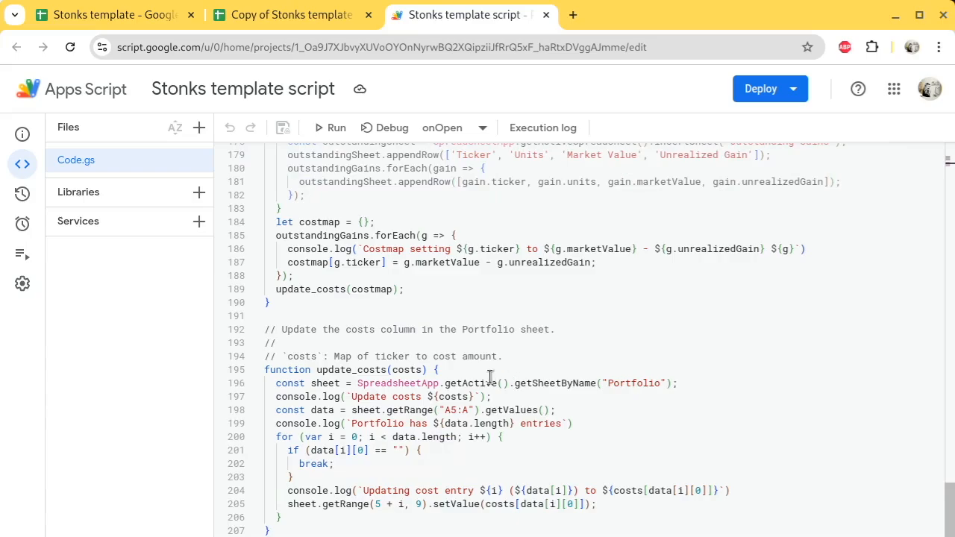
{"action": "scroll", "coordinate": [451, 389], "scroll_direction": "up", "scroll_amount": 20}
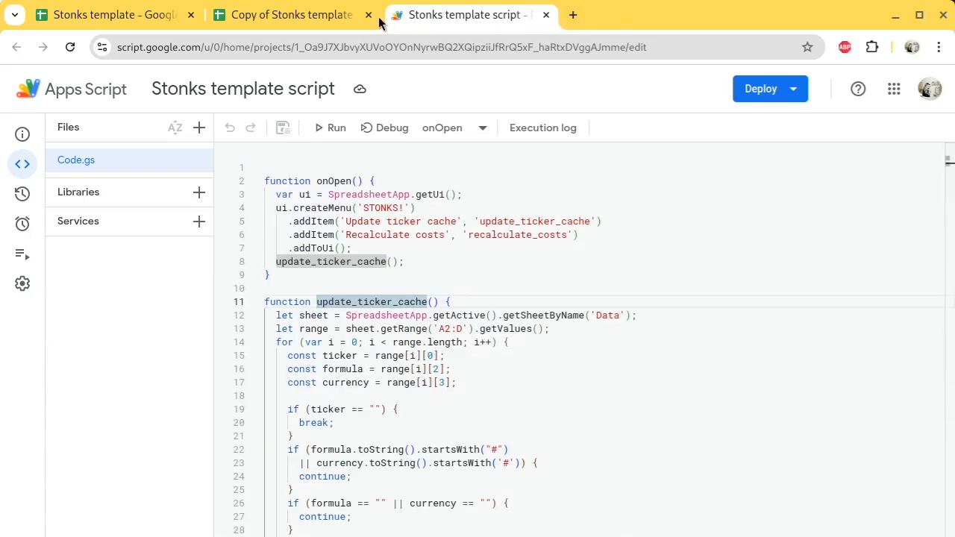
Return to the copied spreadsheet and inspect the leftover cache rows H4:J8 and their empty ticker cells on the Data sheet
{"action": "left_click", "coordinate": [299, 23]}
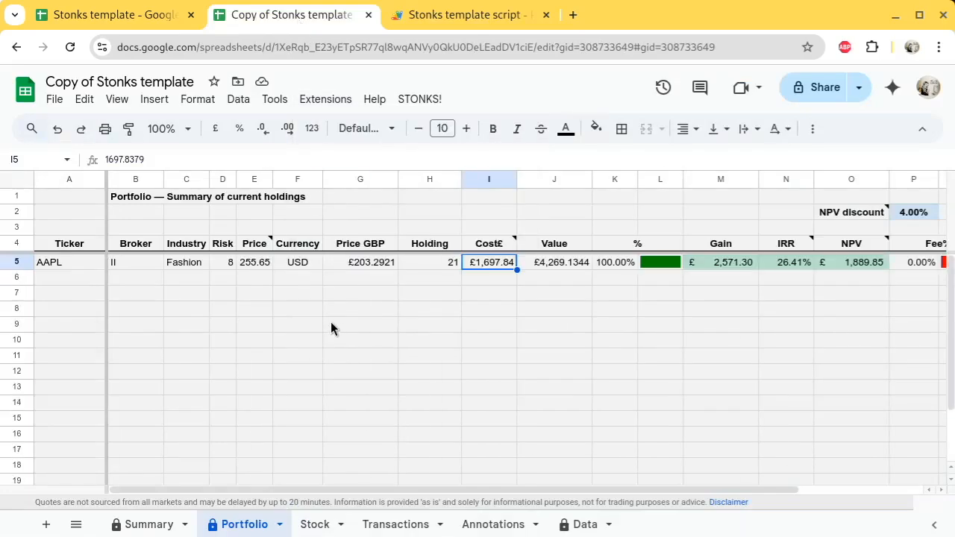
{"action": "scroll", "coordinate": [331, 322], "scroll_direction": "right", "scroll_amount": 3}
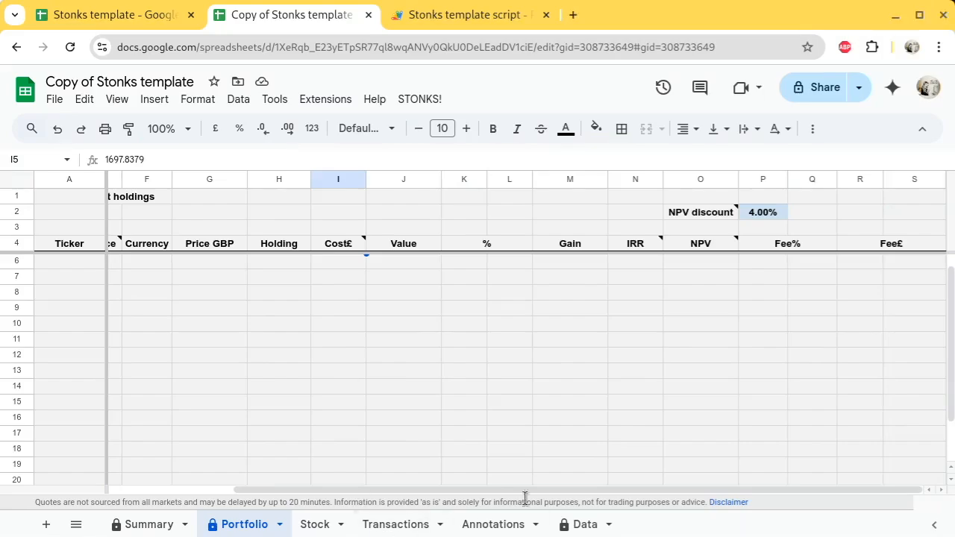
{"action": "left_click", "coordinate": [580, 524]}
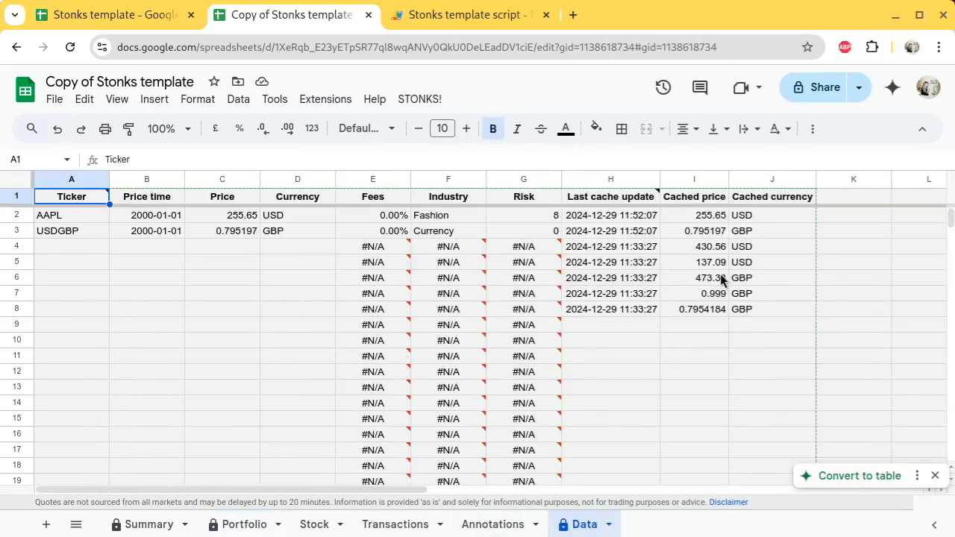
{"action": "left_click_drag", "start_coordinate": [611, 247], "coordinate": [754, 313]}
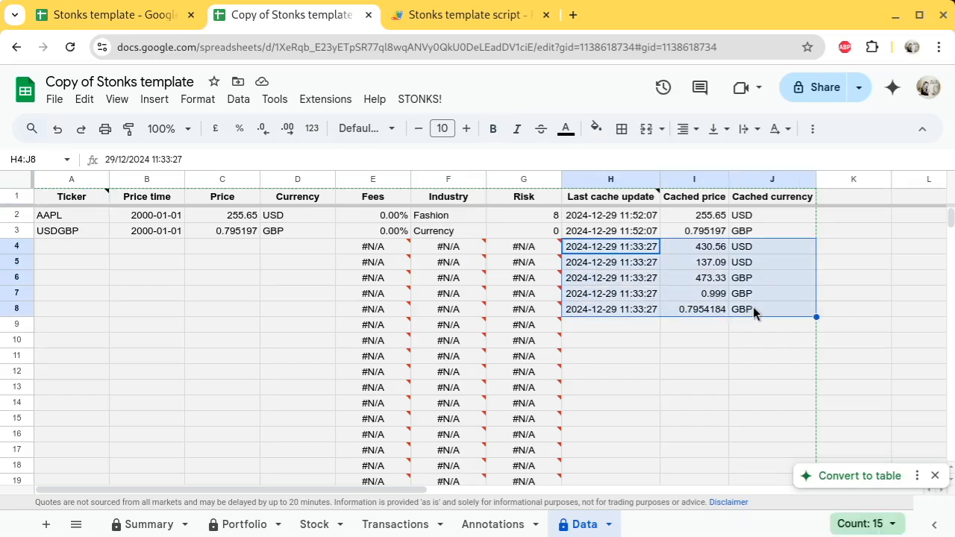
{"action": "left_click_drag", "start_coordinate": [104, 247], "coordinate": [97, 314]}
{"action": "left_click", "coordinate": [644, 311]}
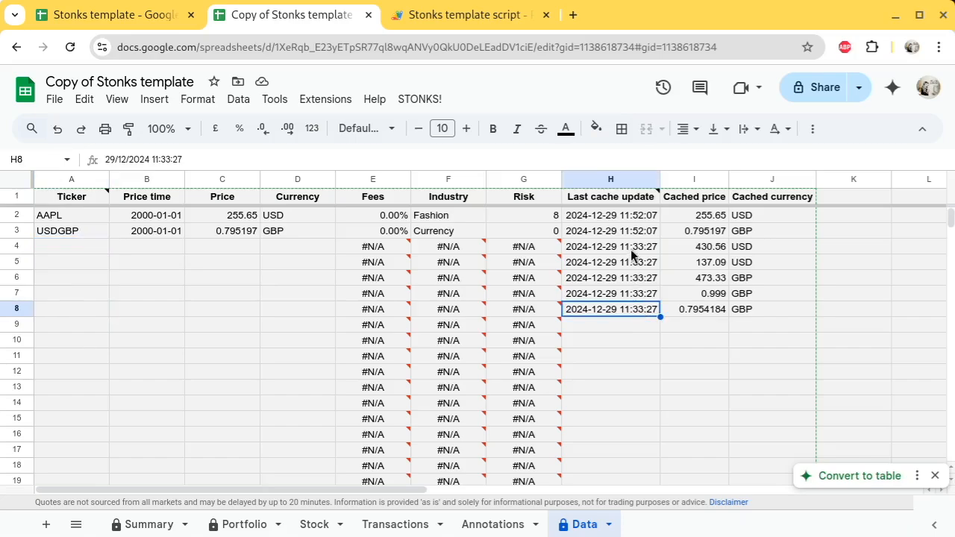
{"action": "left_click", "coordinate": [70, 253]}
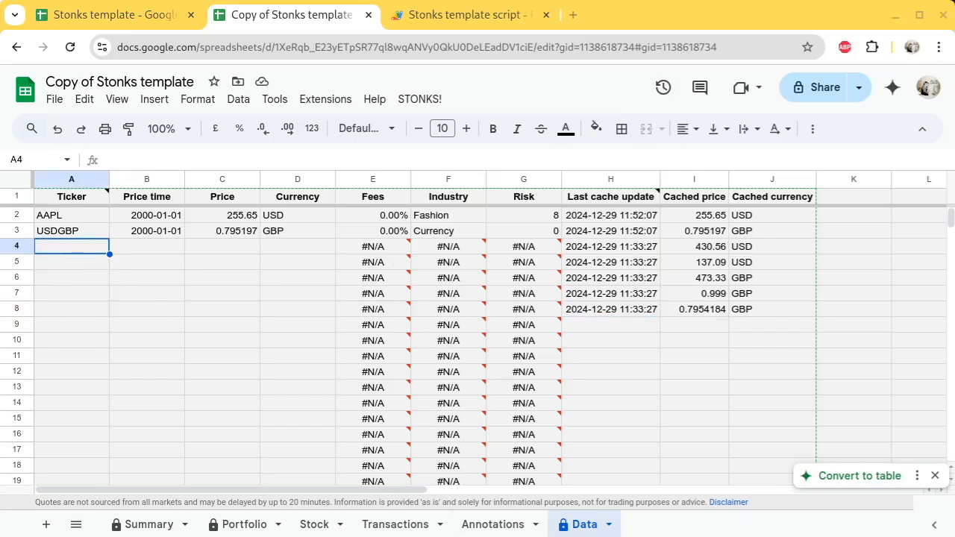
Look over the Annotations, Transactions, Stock and Portfolio sheets in turn
{"action": "left_click", "coordinate": [486, 522]}
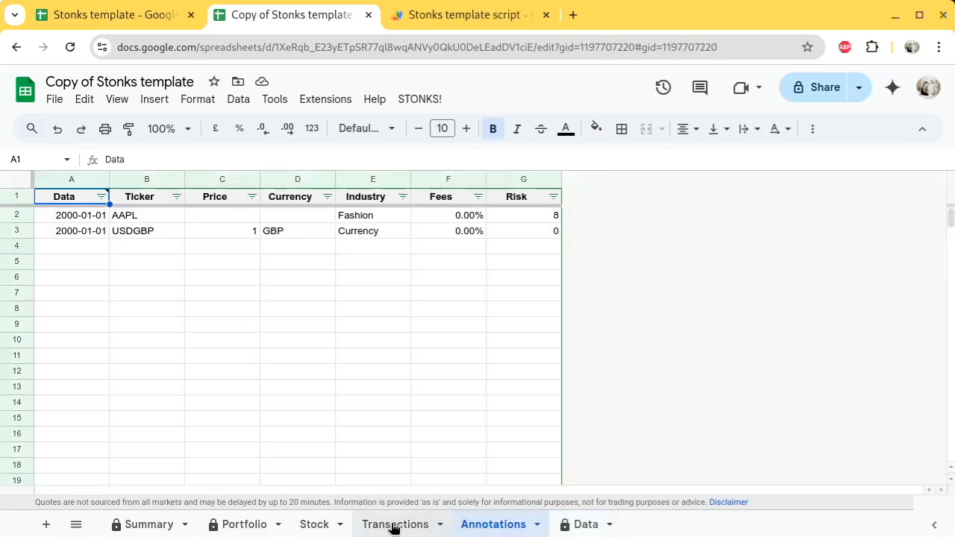
{"action": "left_click", "coordinate": [395, 525]}
{"action": "left_click", "coordinate": [315, 525]}
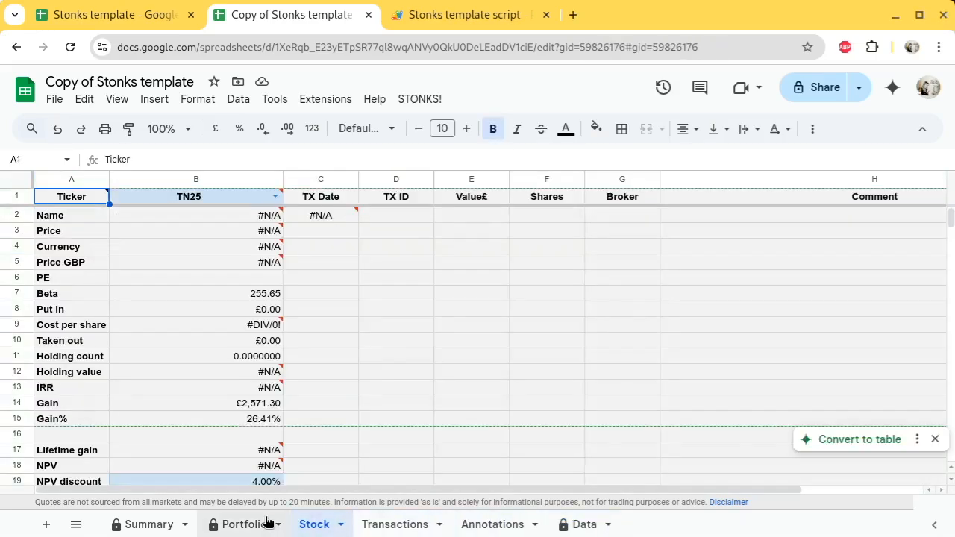
{"action": "left_click", "coordinate": [237, 524]}
Examine the Investment, Platform, Sector and Risk charts on the Summary sheet
{"action": "left_click", "coordinate": [128, 525]}
{"action": "scroll", "coordinate": [457, 331], "scroll_direction": "down", "scroll_amount": 2}
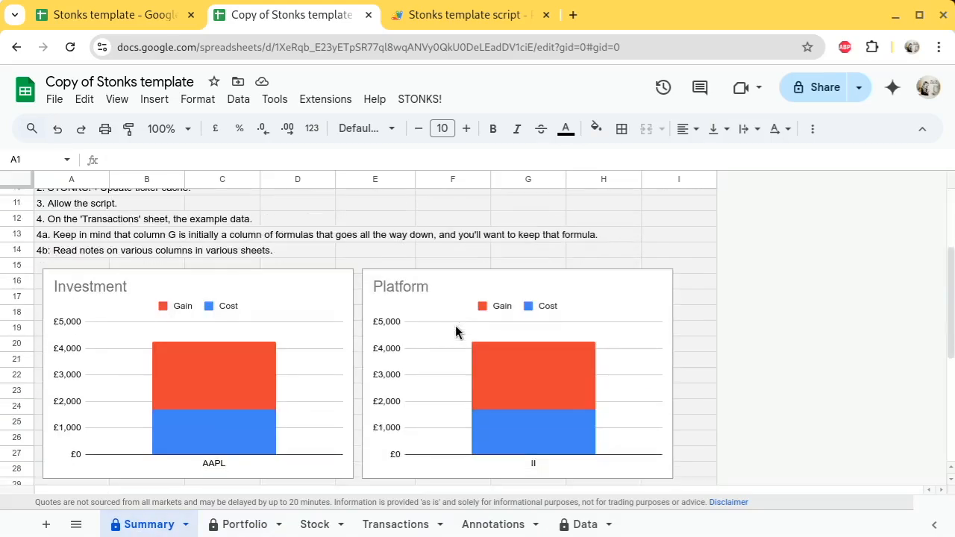
{"action": "scroll", "coordinate": [231, 440], "scroll_direction": "down", "scroll_amount": 3}
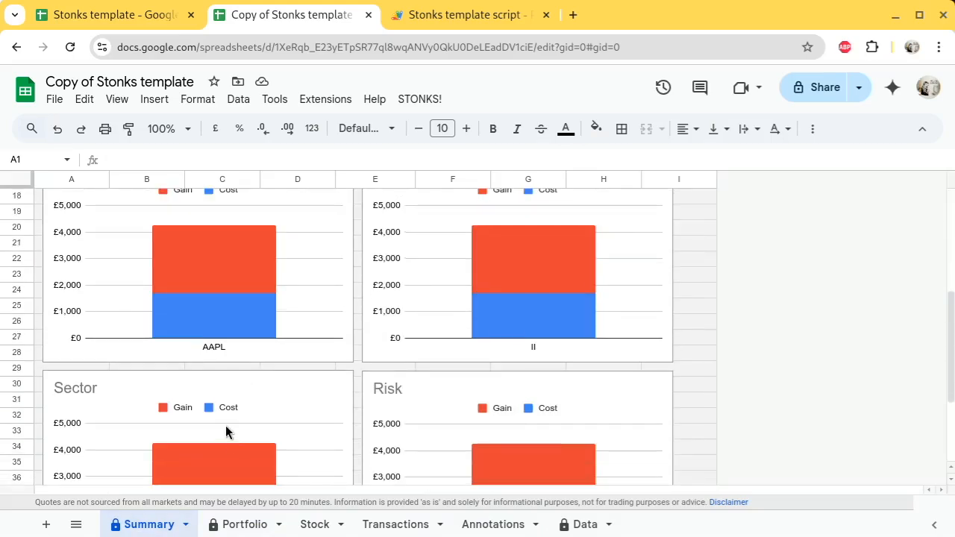
{"action": "scroll", "coordinate": [239, 318], "scroll_direction": "up", "scroll_amount": 3}
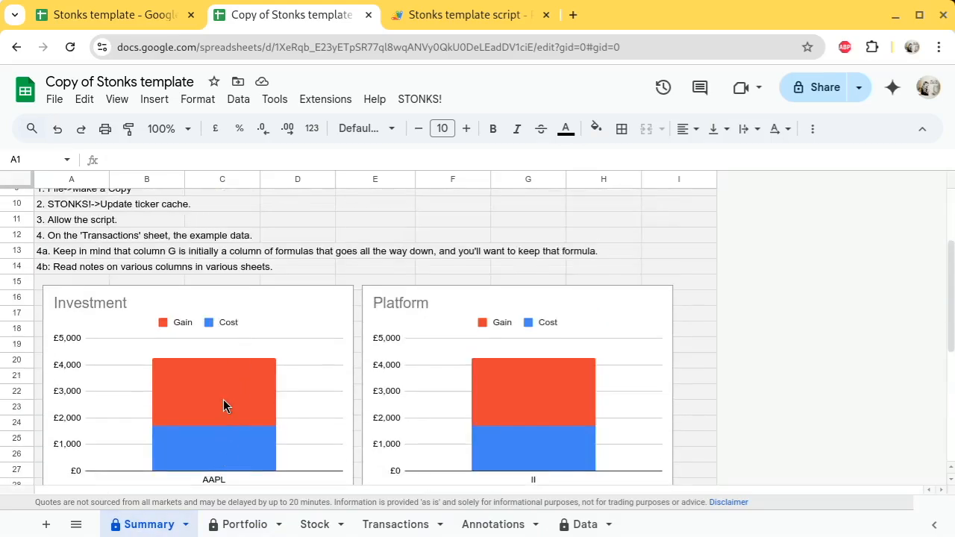
{"action": "scroll", "coordinate": [776, 409], "scroll_direction": "down", "scroll_amount": 3}
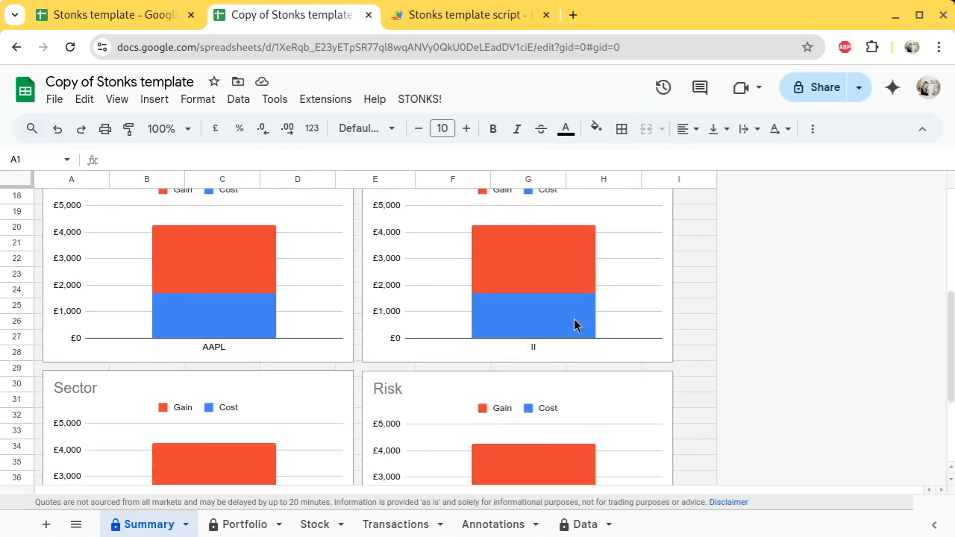
{"action": "scroll", "coordinate": [573, 322], "scroll_direction": "down", "scroll_amount": 3}
{"action": "scroll", "coordinate": [251, 386], "scroll_direction": "down", "scroll_amount": 2}
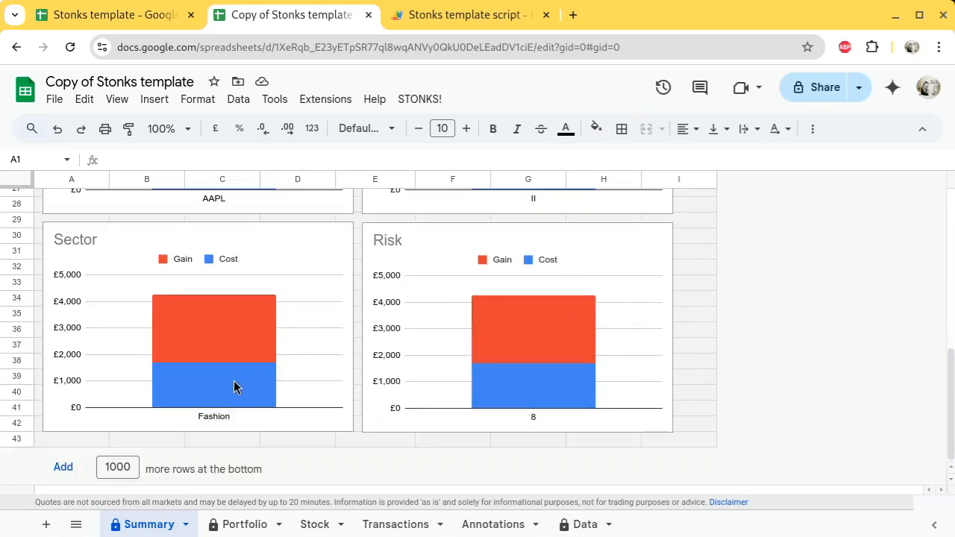
{"action": "scroll", "coordinate": [534, 370], "scroll_direction": "up", "scroll_amount": 9}
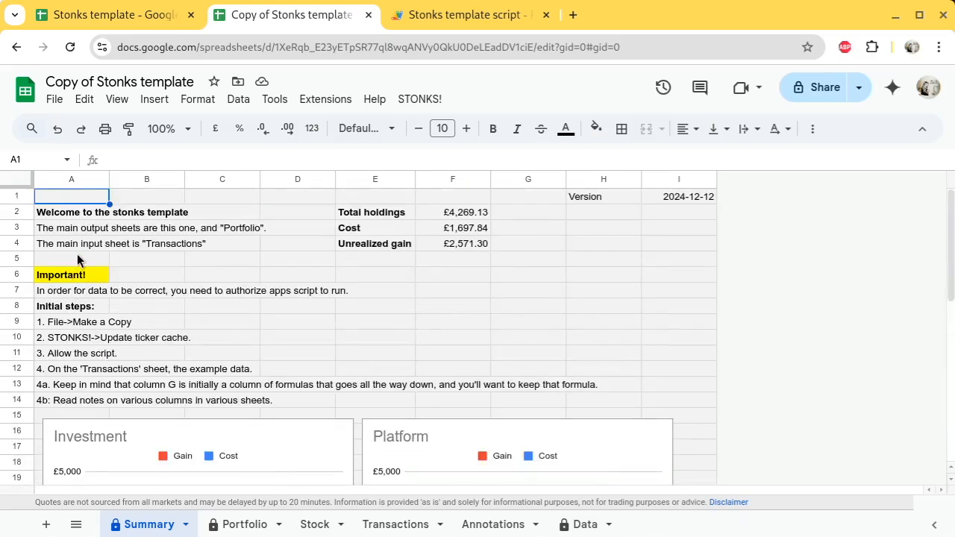
Delete the welcome text and setup instructions in A2:A14 of the Summary sheet, accepting the edit to the protected range
{"action": "left_click_drag", "start_coordinate": [82, 215], "coordinate": [85, 401]}
{"action": "key", "text": "Delete"}
{"action": "key", "text": "Return"}
{"action": "left_click", "coordinate": [344, 370]}
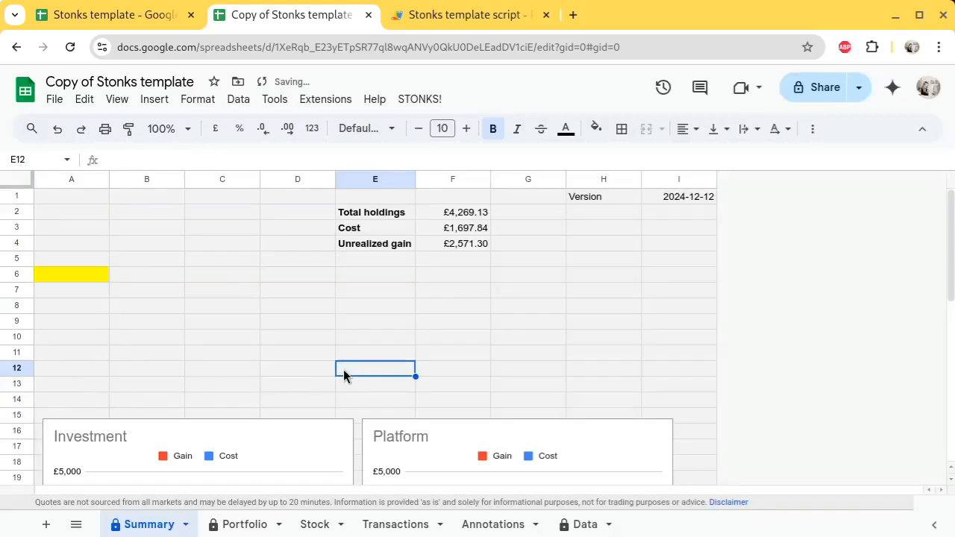
Return to the Portfolio sheet and review the columns of the AAPL holding
{"action": "left_click", "coordinate": [238, 526]}
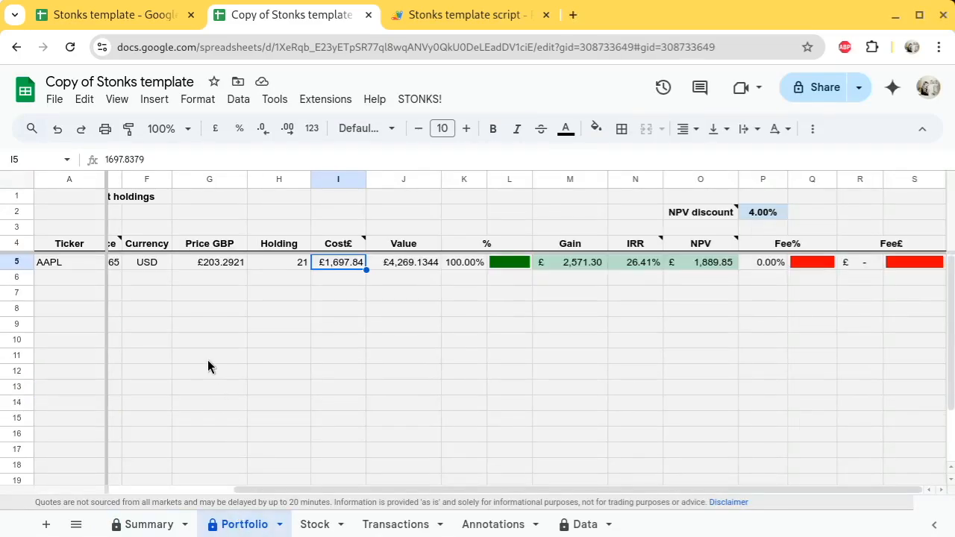
{"action": "scroll", "coordinate": [460, 294], "scroll_direction": "left", "scroll_amount": 2}
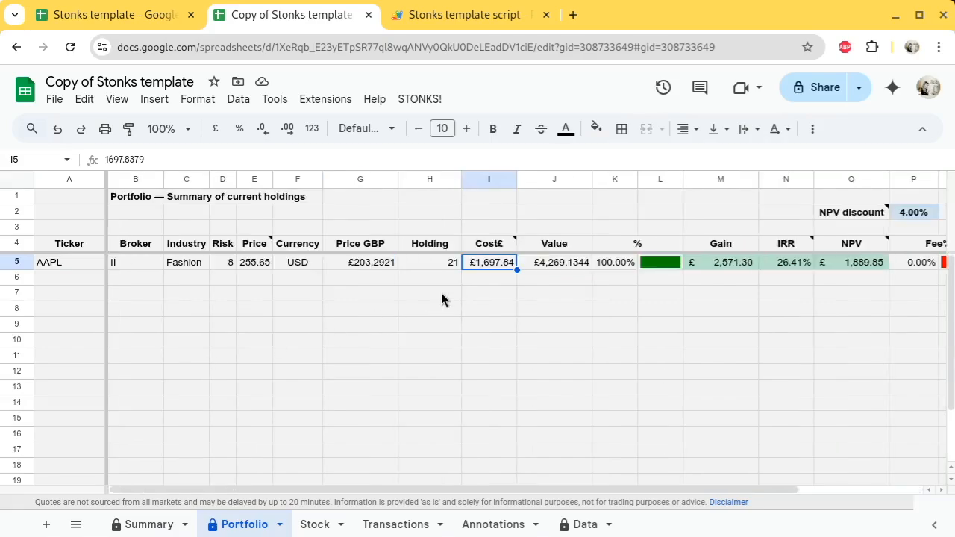